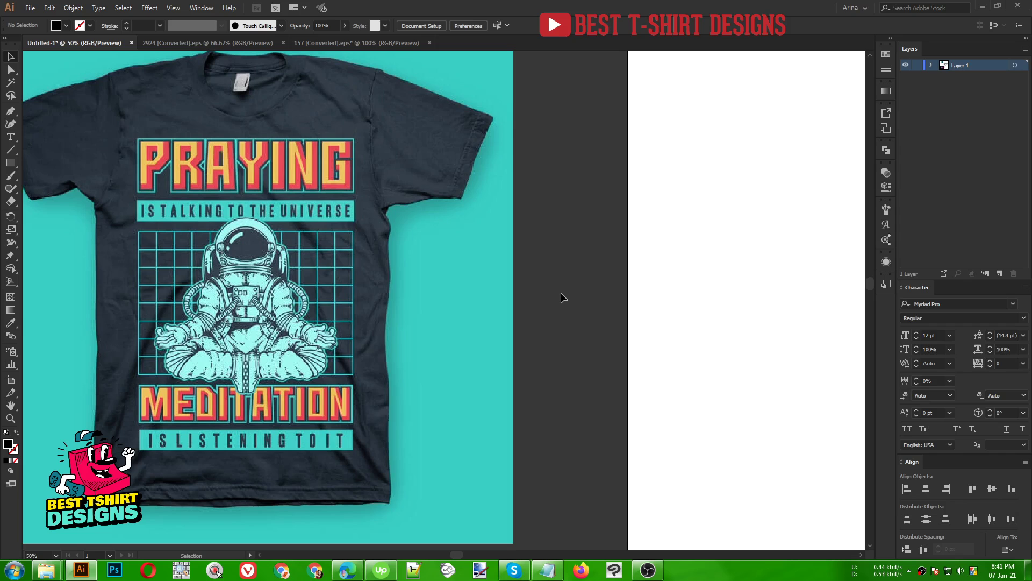
key(F10)
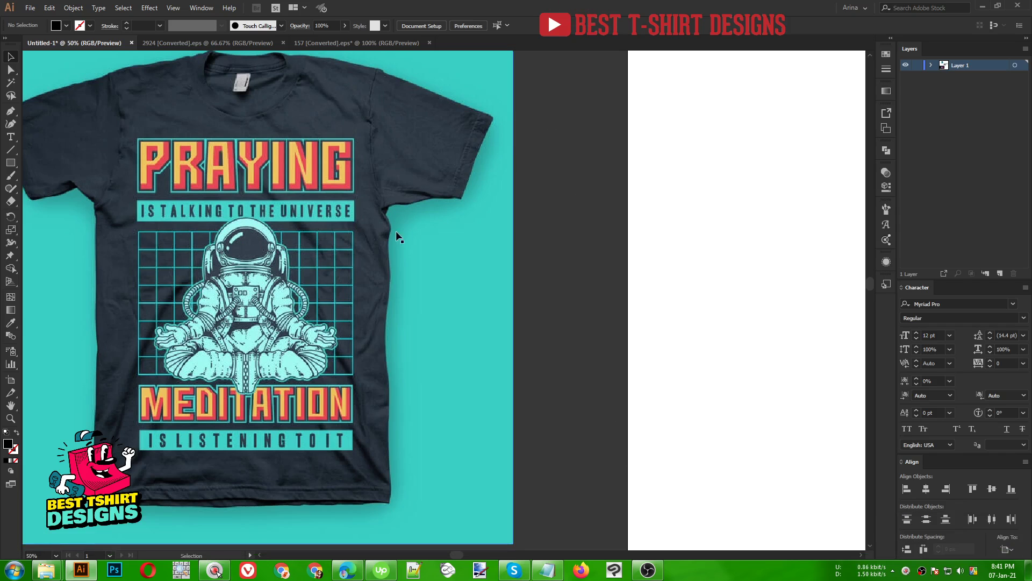
scroll(302, 275, down, 1)
scroll(199, 266, down, 1)
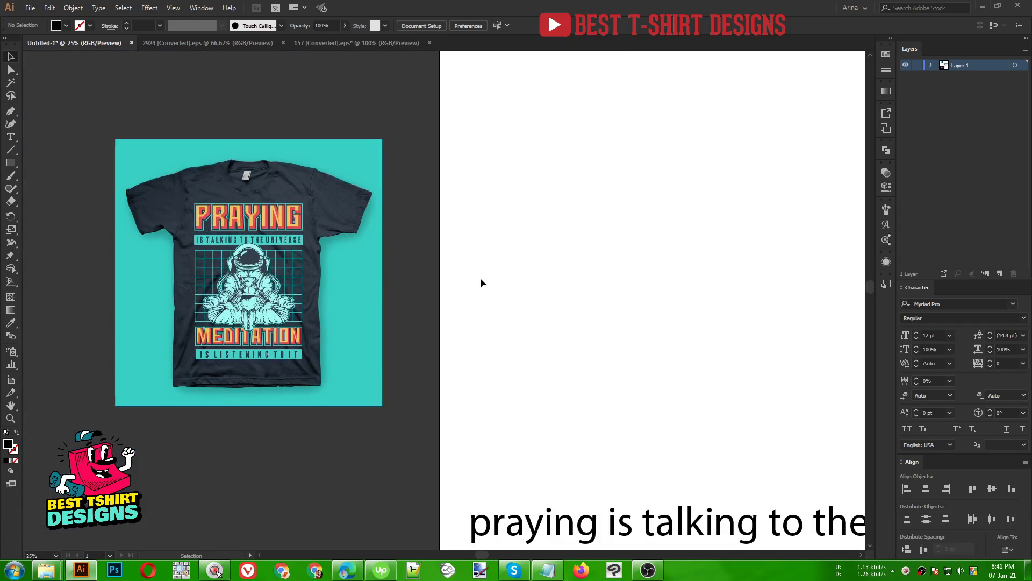
drag(714, 285, 539, 281)
In the 157 [Converted].eps document, move the meditation artwork off the artboard and ungroup it.
click(335, 44)
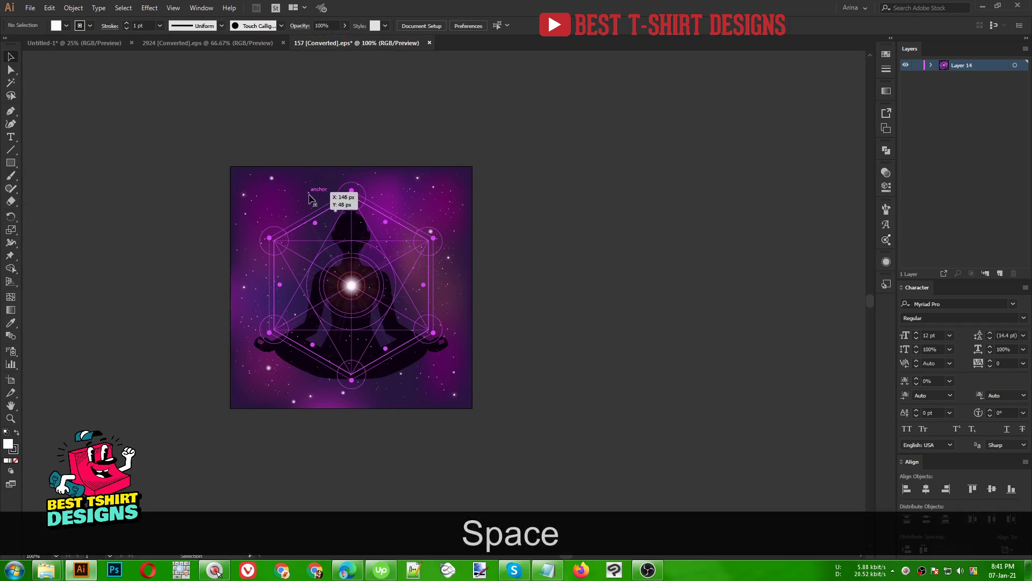
drag(356, 285, 635, 287)
right_click(594, 294)
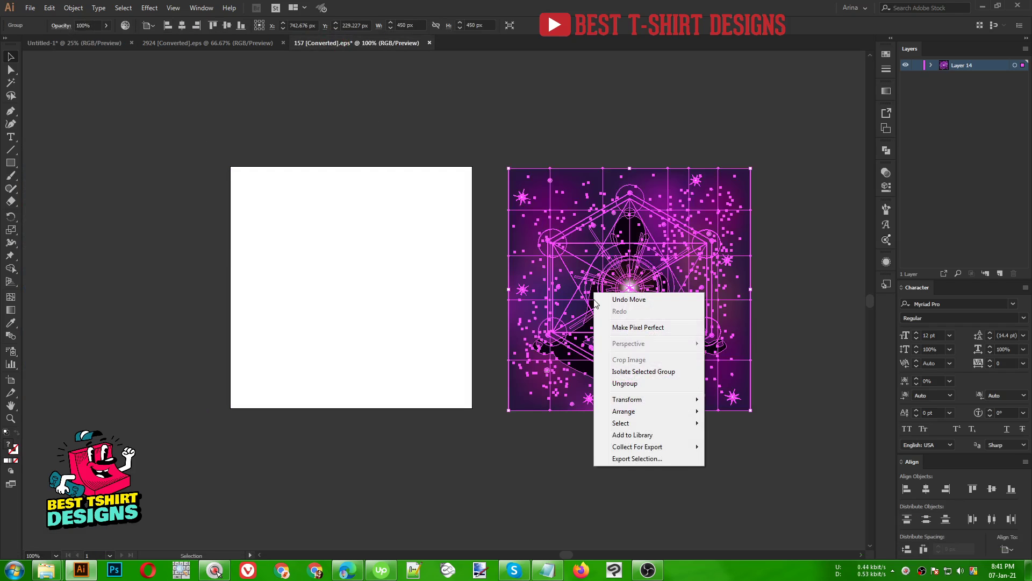
click(615, 383)
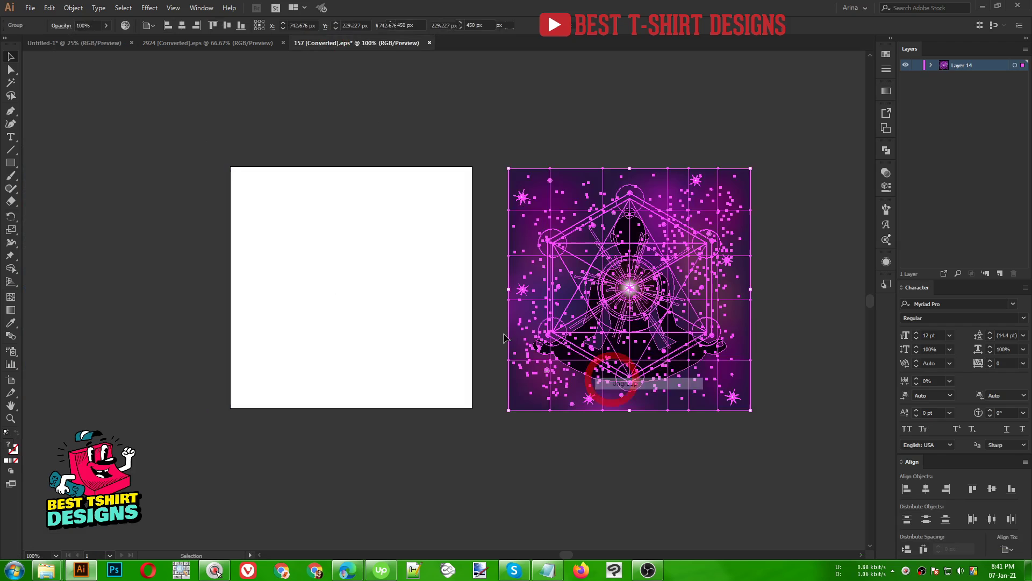
Move the glowing burst and the hexagonal line geometry off the meditating figure onto the artboard.
click(483, 305)
drag(638, 302, 350, 305)
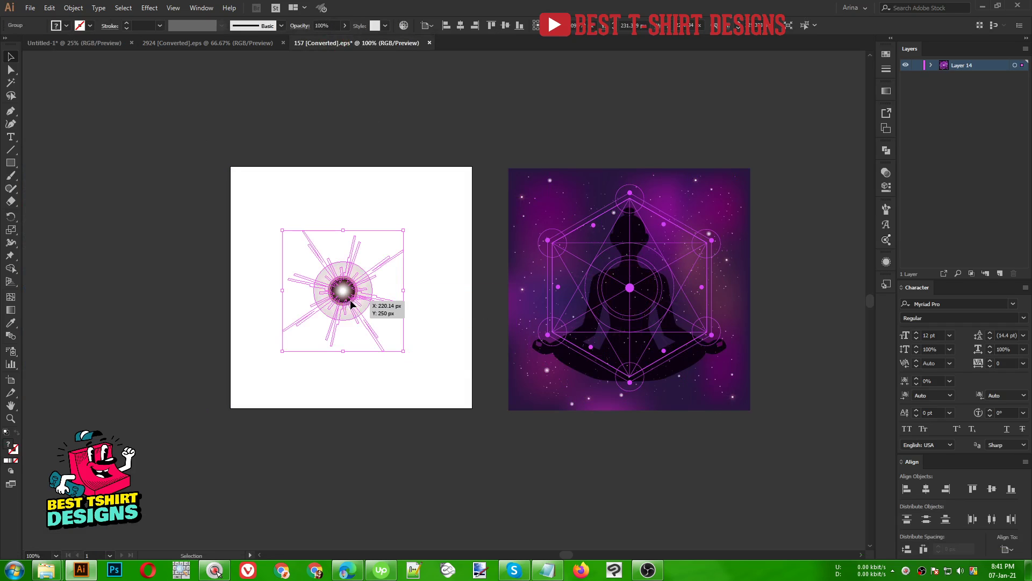
drag(646, 311, 315, 385)
Copy the meditating silhouette into the Untitled-1 document and enlarge it proportionally about its centre.
click(632, 290)
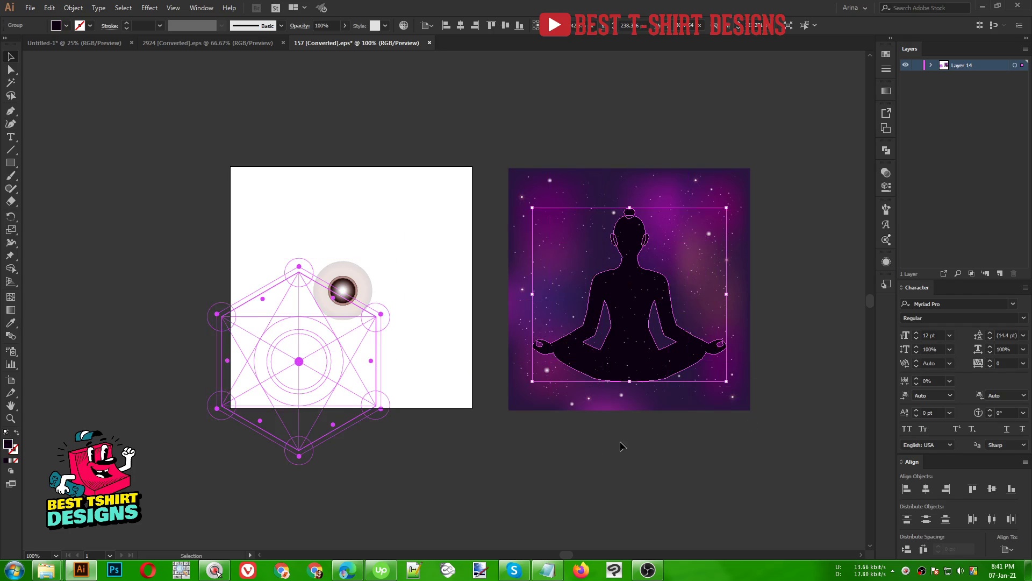
key(ctrl+c)
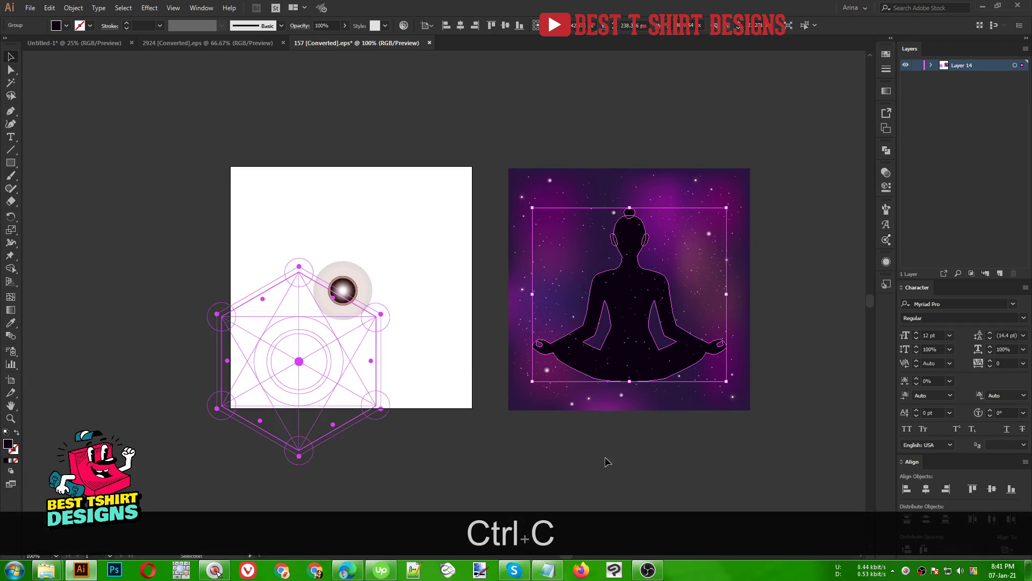
click(102, 43)
key(ctrl+v)
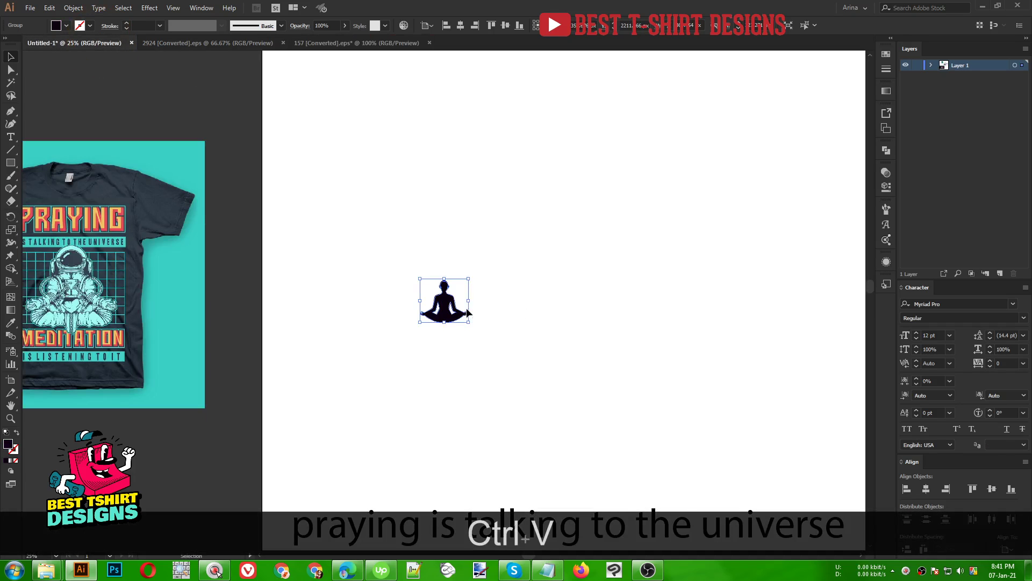
drag(468, 312, 544, 303)
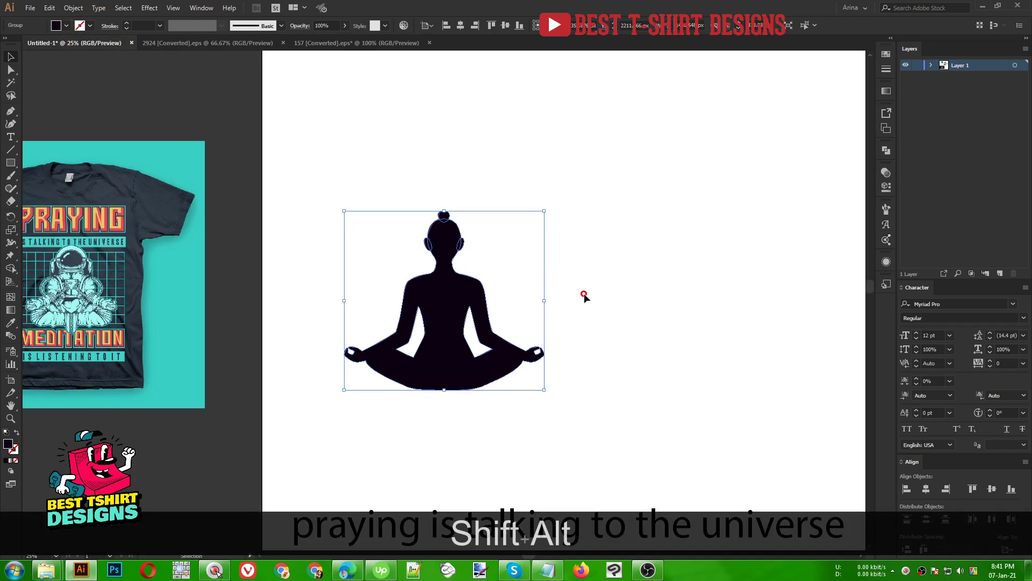
click(584, 293)
scroll(488, 269, up, 1)
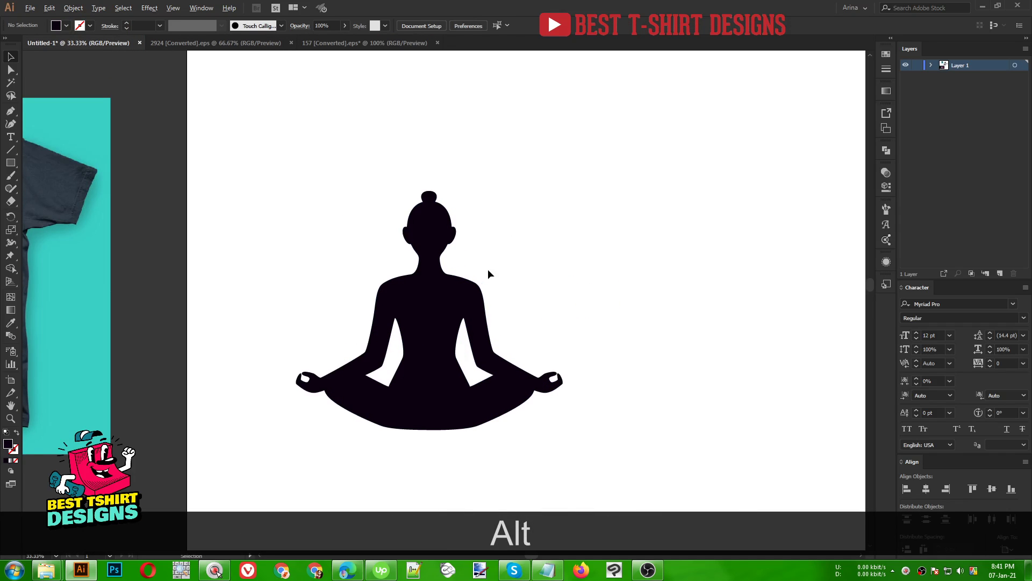
Unite the silhouette's separate shapes with Pathfinder and fill the result with black.
click(449, 235)
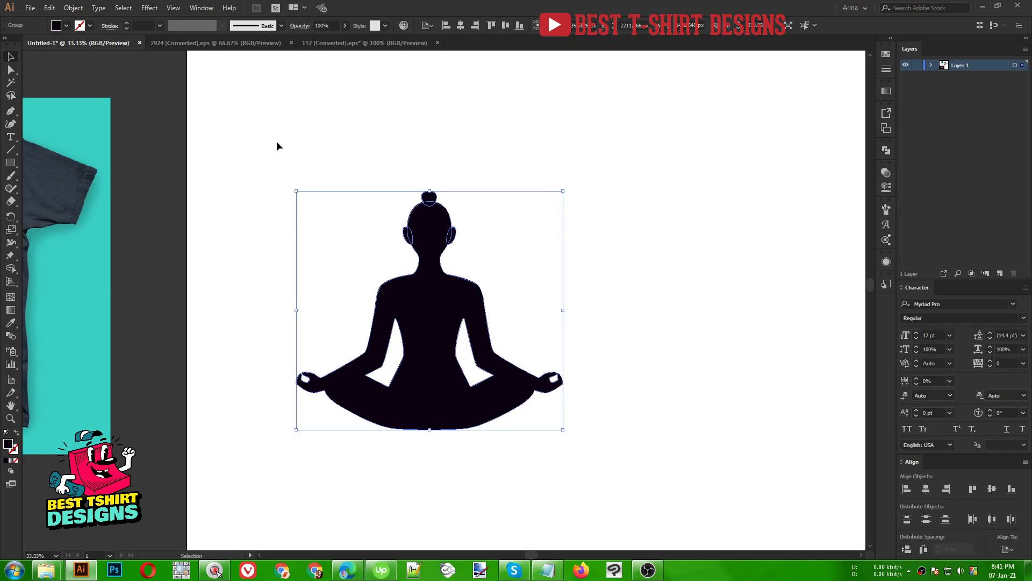
click(888, 151)
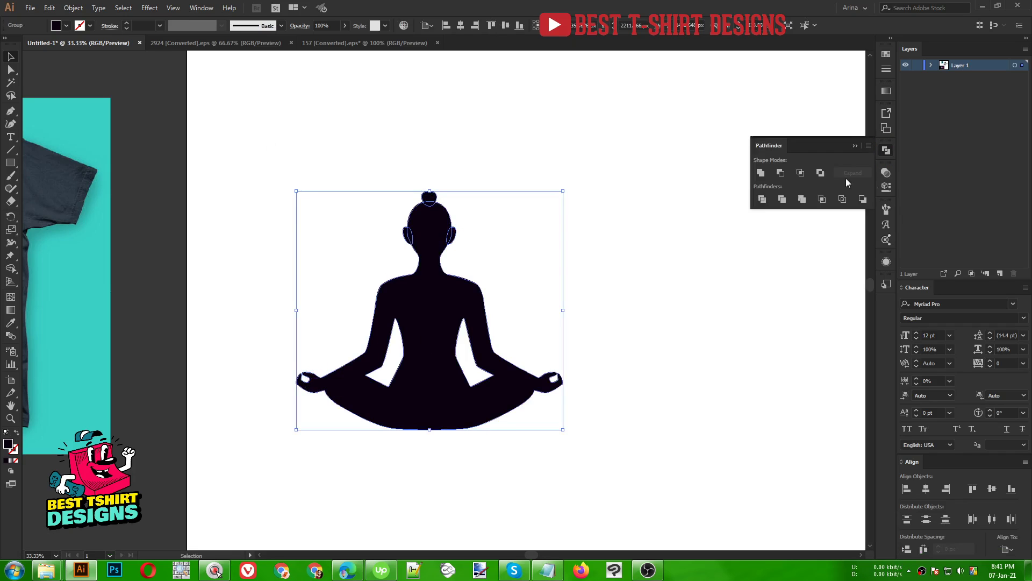
click(760, 173)
click(59, 26)
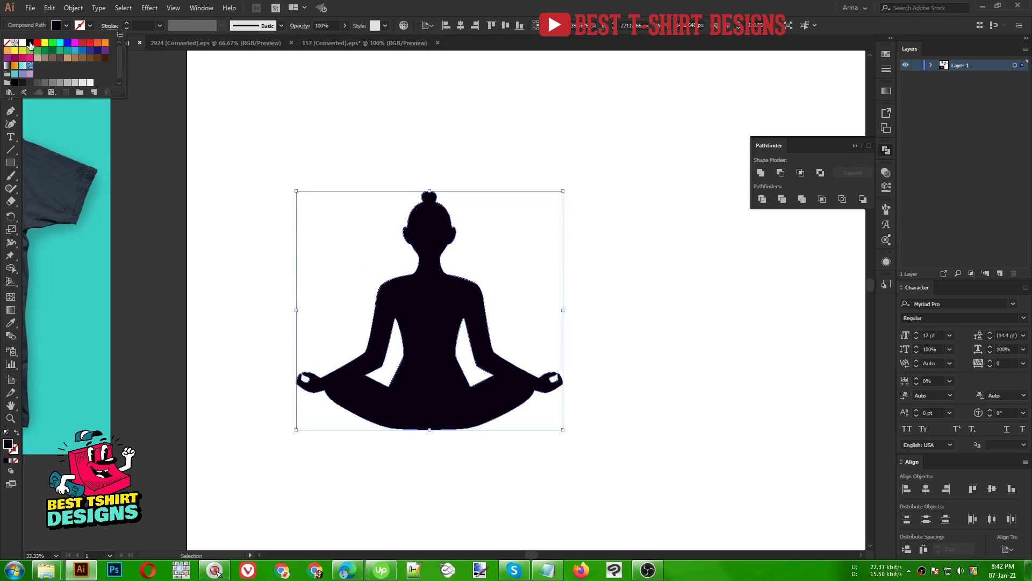
click(30, 43)
click(564, 282)
key(F10)
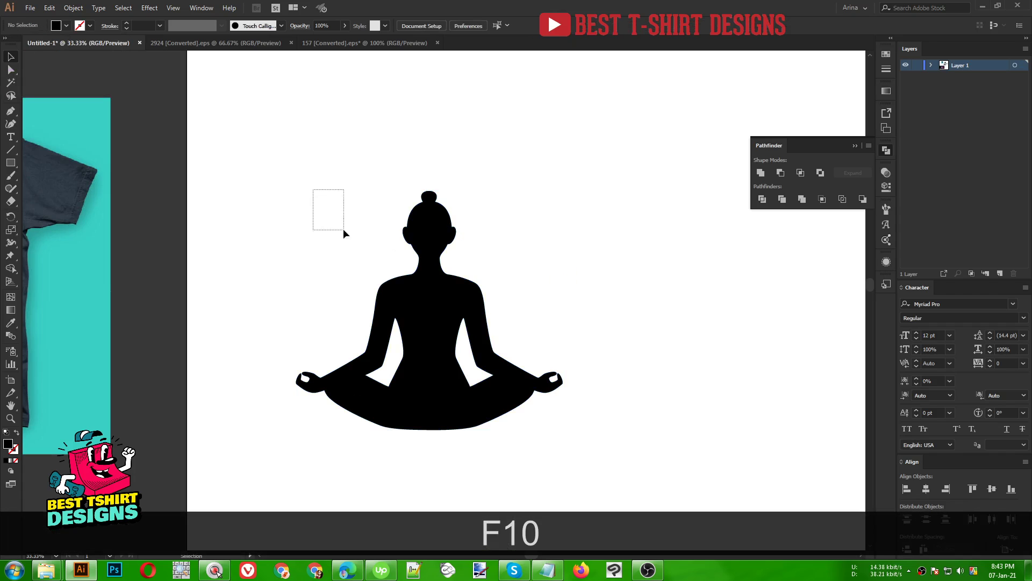
In the 2924 [Converted].eps document, select the whole mandala and fill it with black.
drag(343, 228, 614, 454)
scroll(499, 321, down, 1)
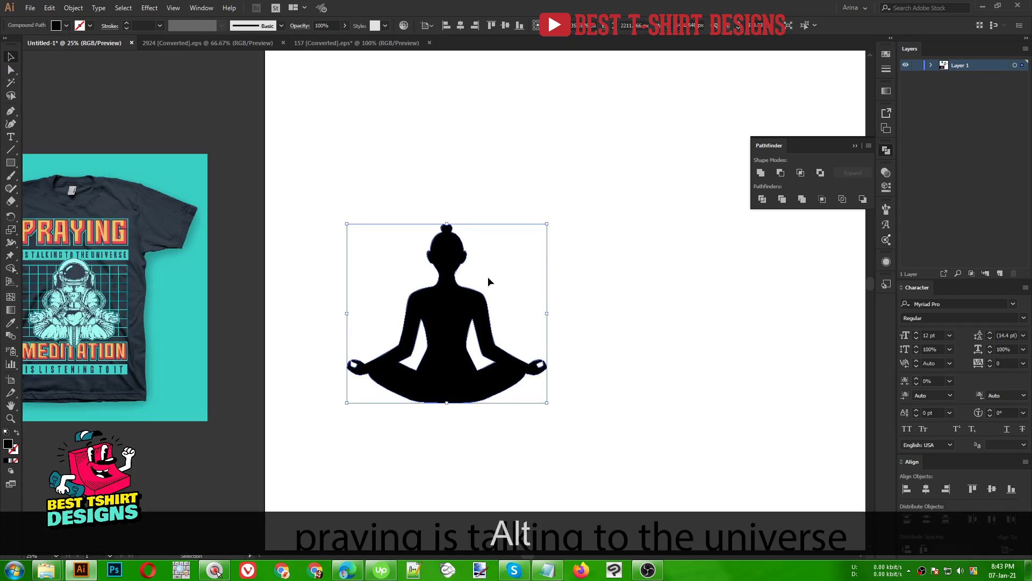
click(231, 45)
scroll(381, 317, down, 1)
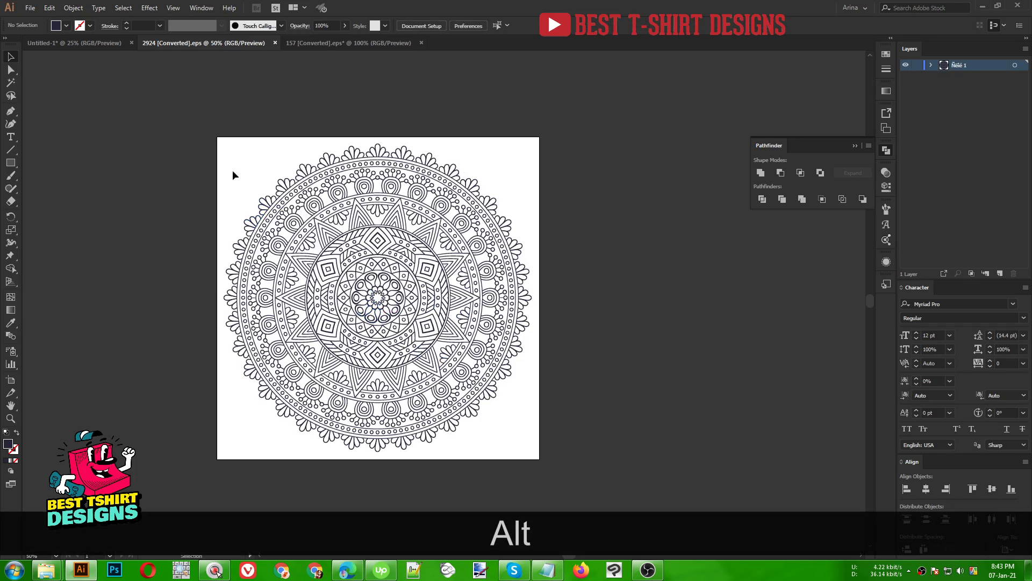
drag(182, 119, 592, 489)
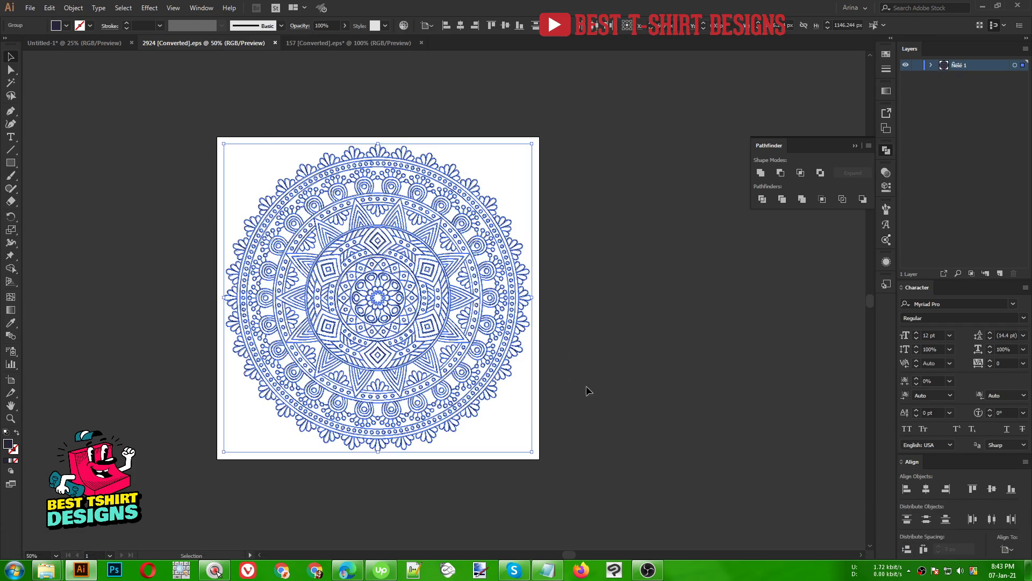
click(66, 26)
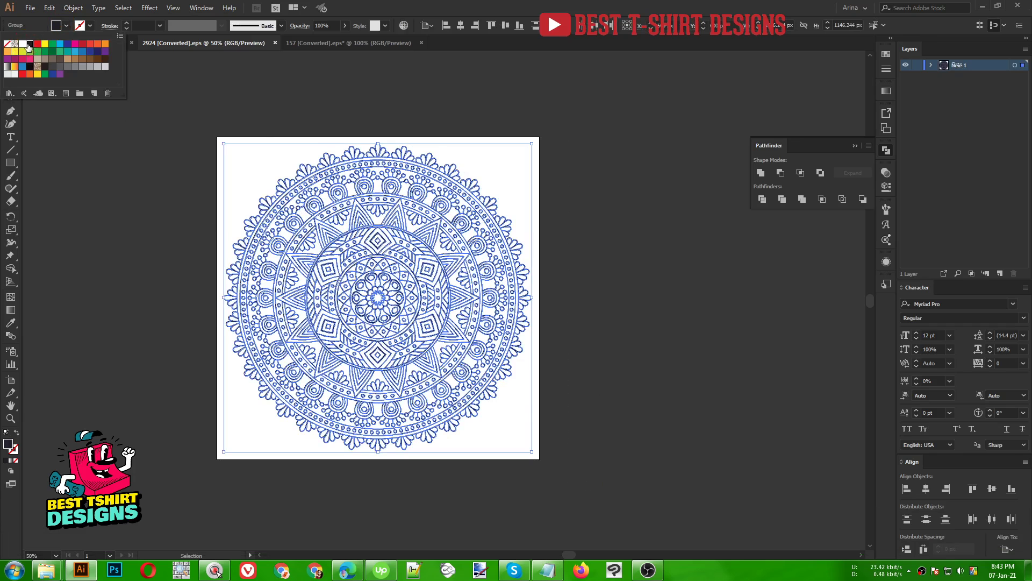
click(138, 228)
click(138, 233)
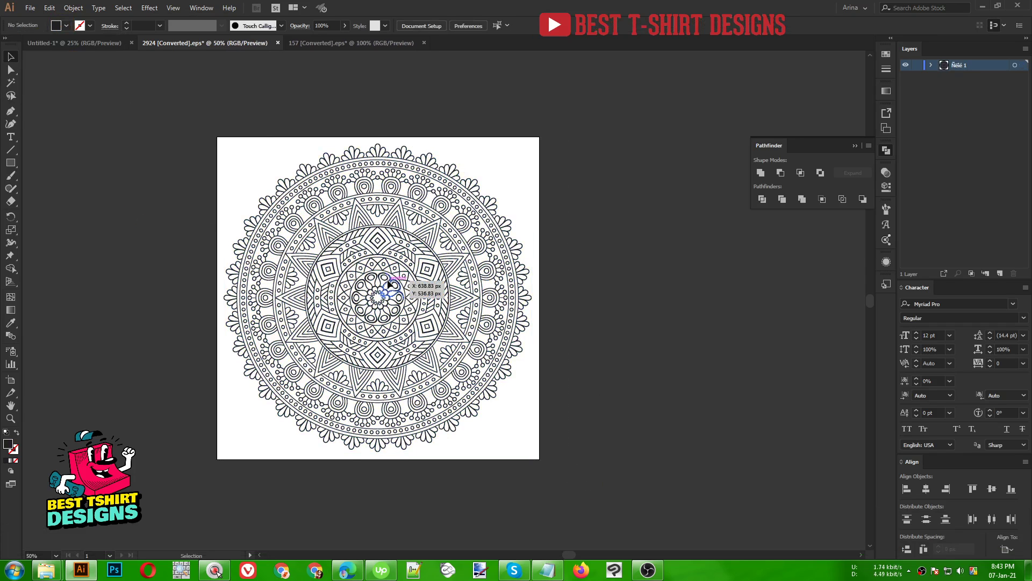
click(341, 237)
Group the complete mandala and copy it into the Untitled-1 document over the silhouette.
drag(202, 127, 619, 471)
key(ctrl+g)
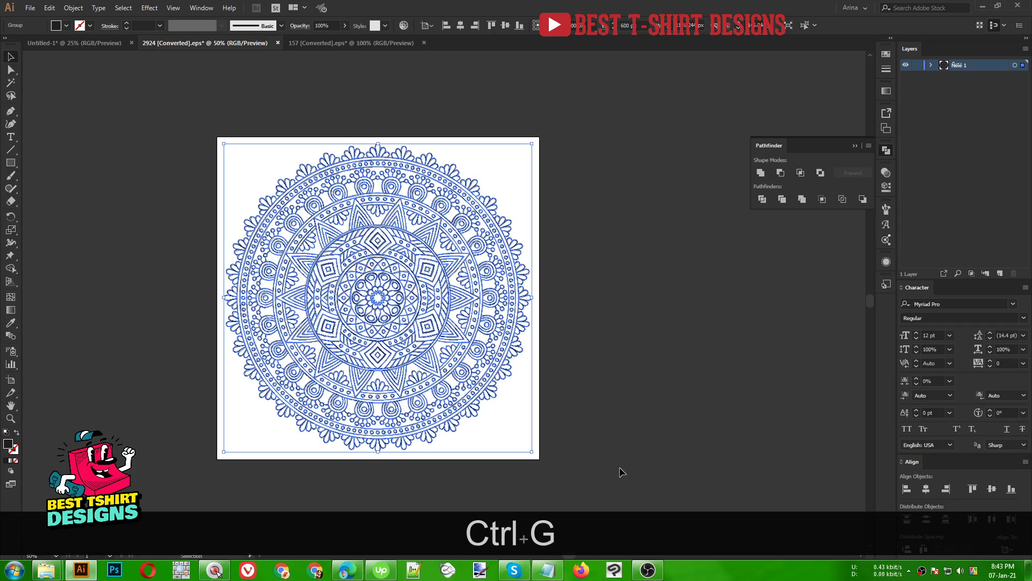
key(ctrl+c)
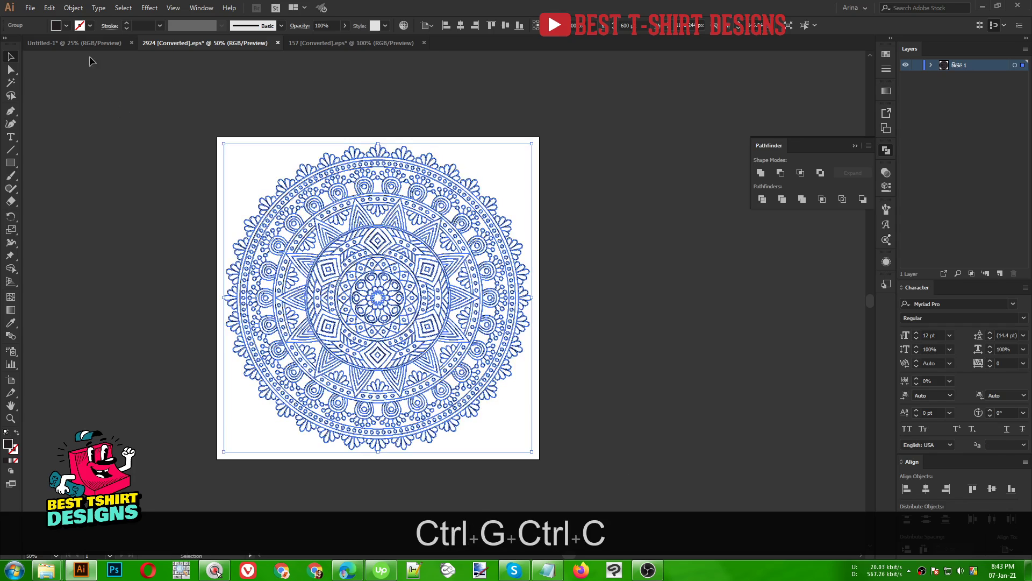
click(80, 42)
key(ctrl+v)
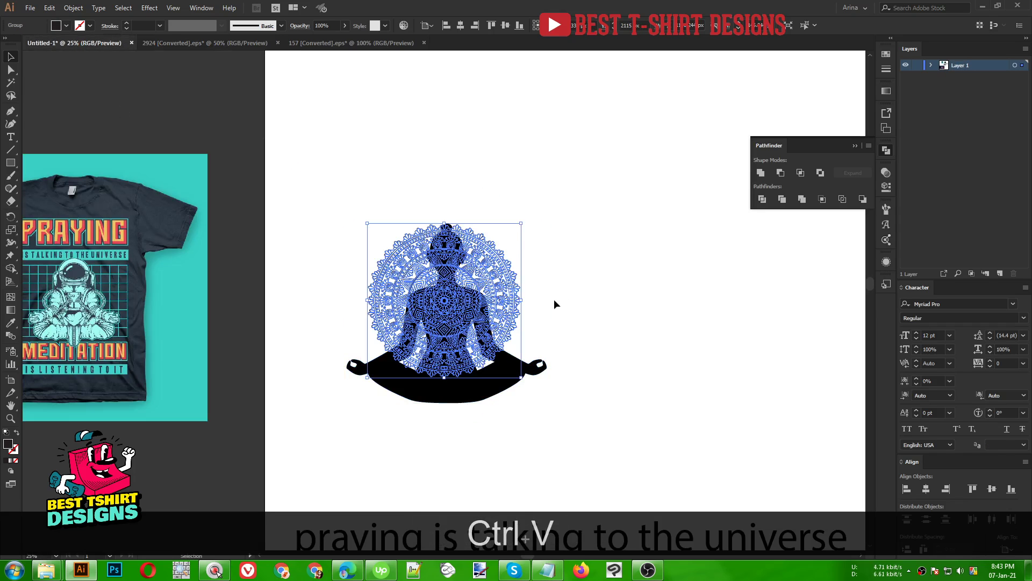
Enlarge the mandala about its centre, and scale up the silhouette proportionally and nudge it upward against it.
drag(521, 300, 563, 300)
click(633, 394)
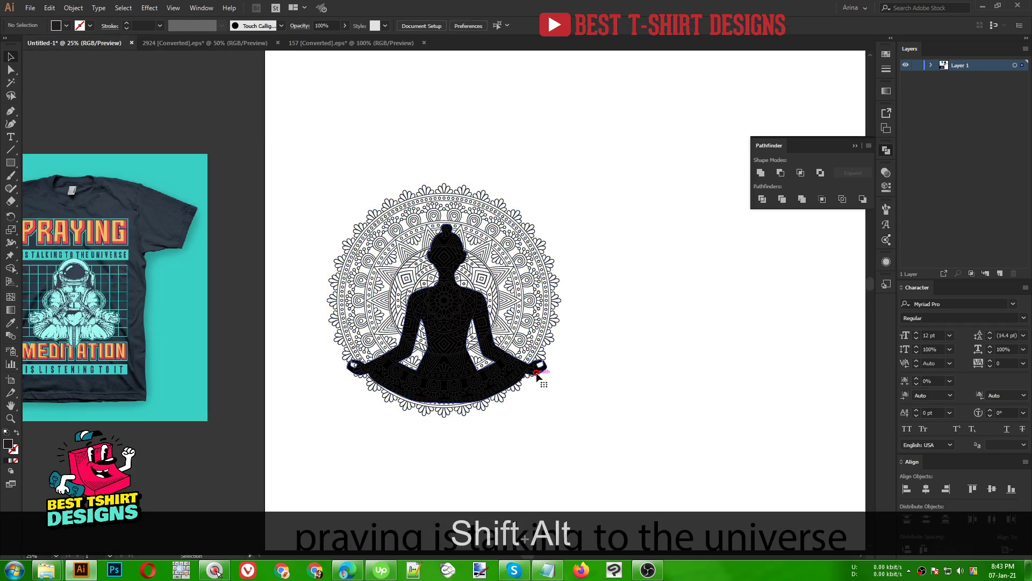
click(537, 376)
drag(446, 404, 459, 444)
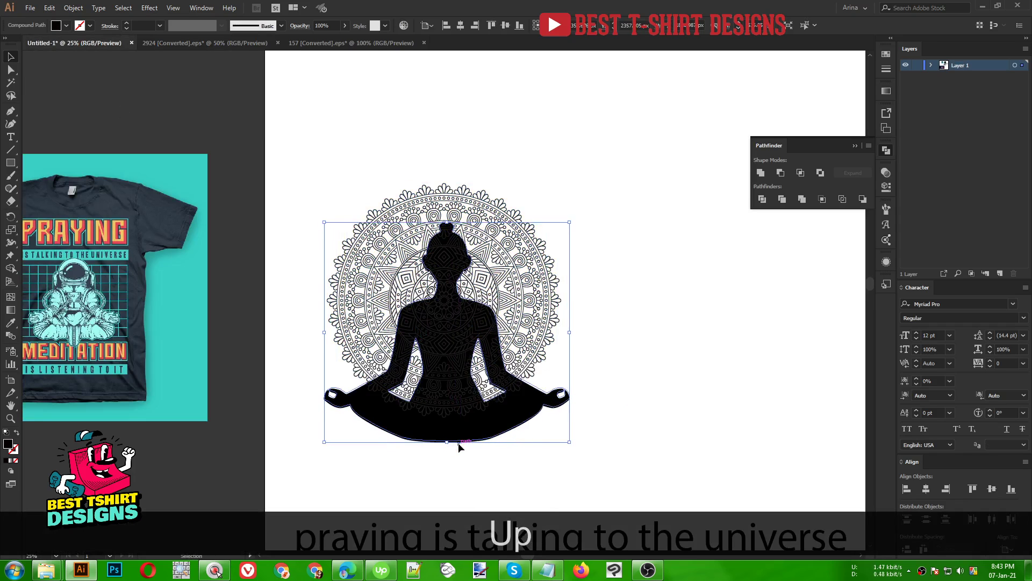
key(Up)
key(Up)
key(Up)
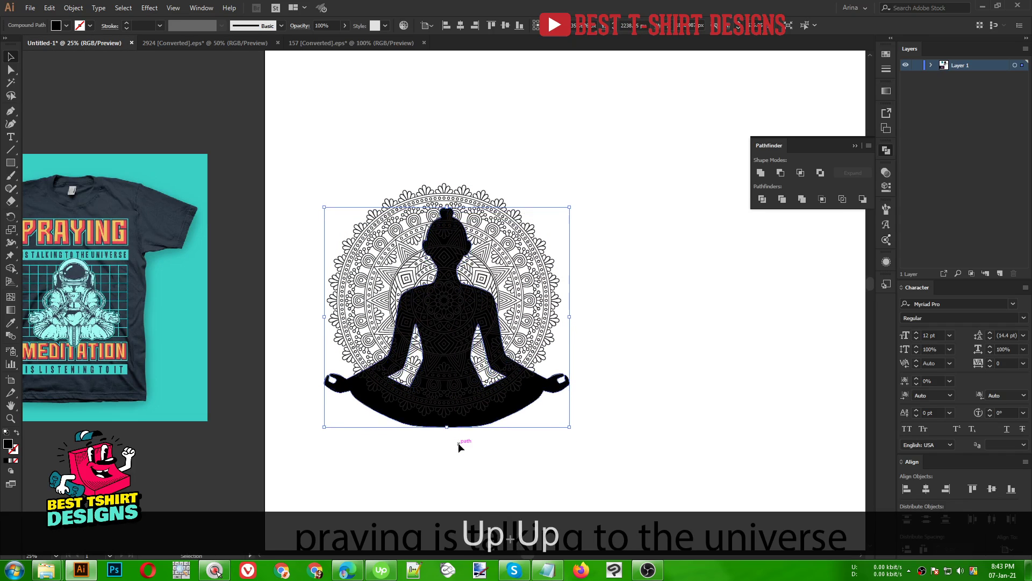
Align the mandala and the silhouette to each other by their horizontal centres and bottom edges.
drag(569, 459, 292, 140)
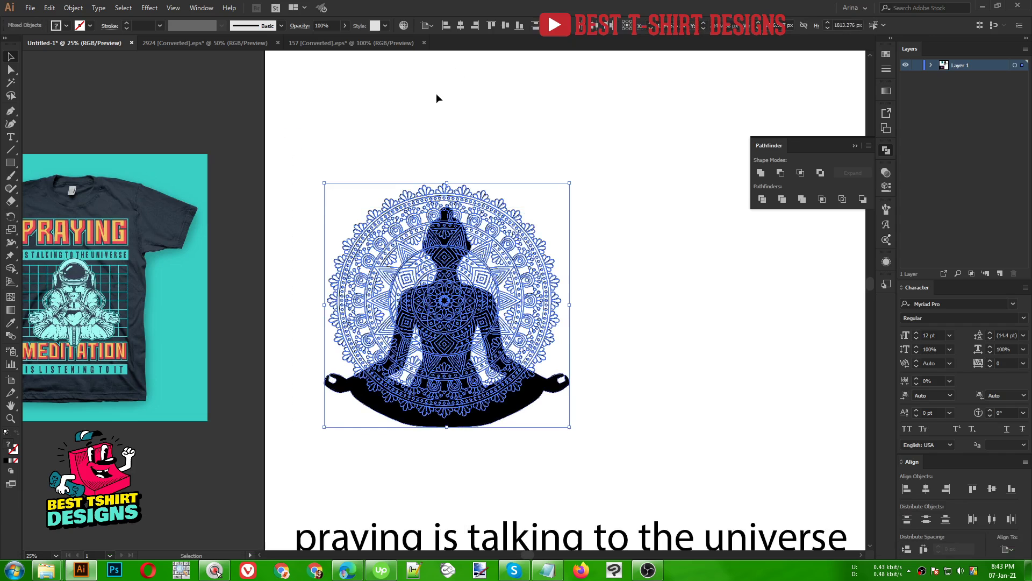
click(425, 26)
click(437, 34)
click(461, 25)
click(506, 26)
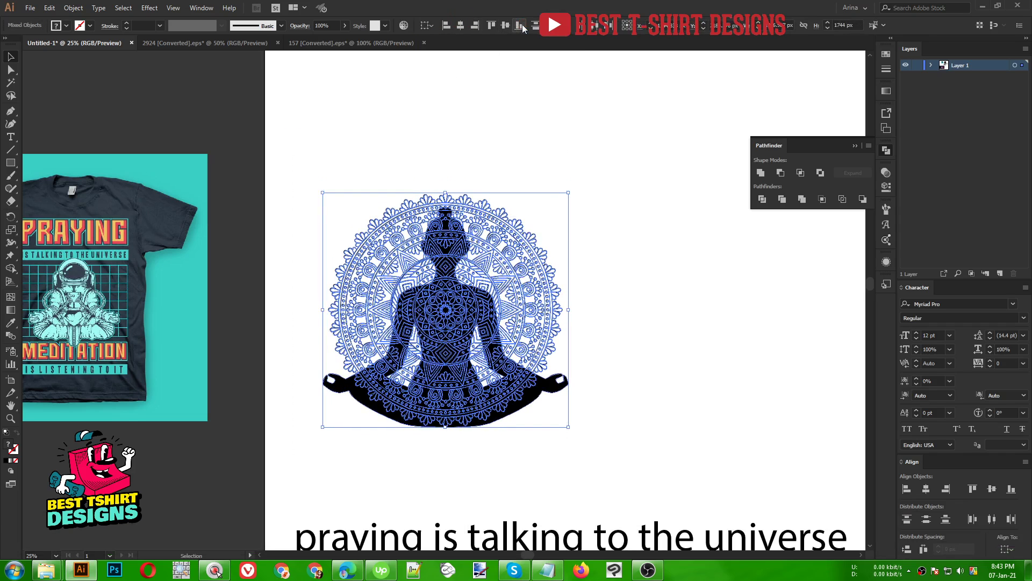
click(494, 102)
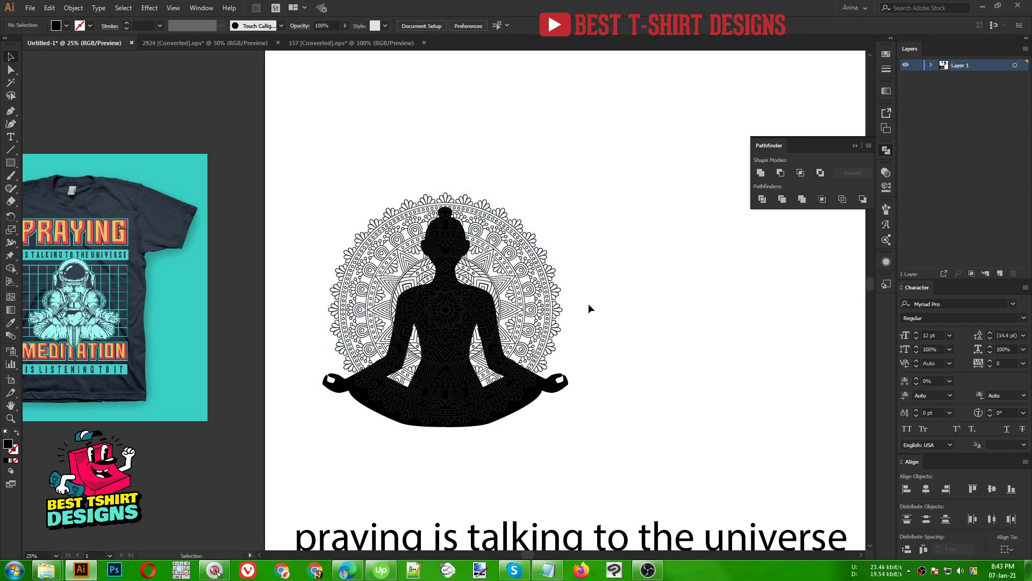
Cut the silhouette and paste it in place in front of the mandala.
click(451, 343)
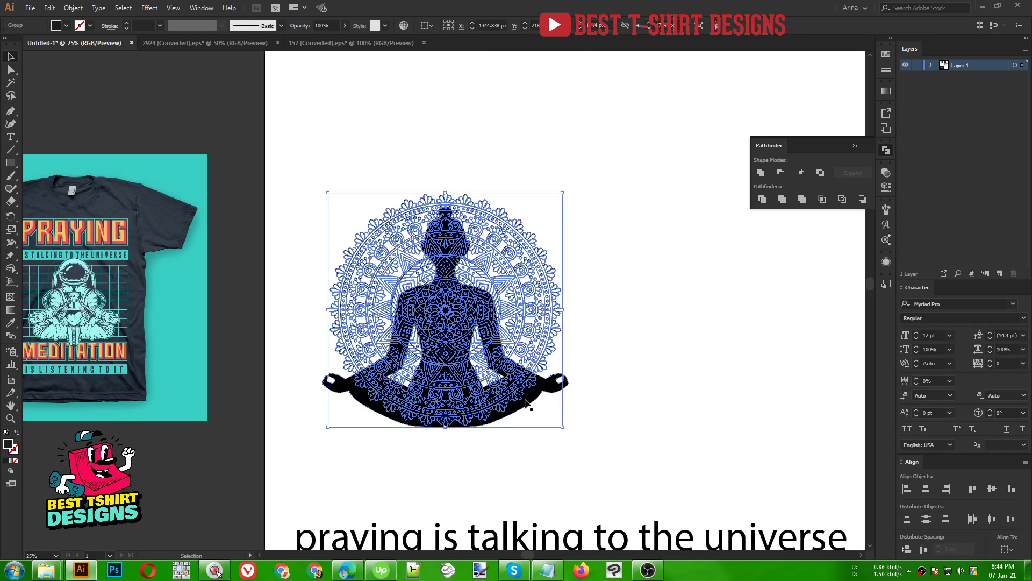
click(649, 318)
click(559, 380)
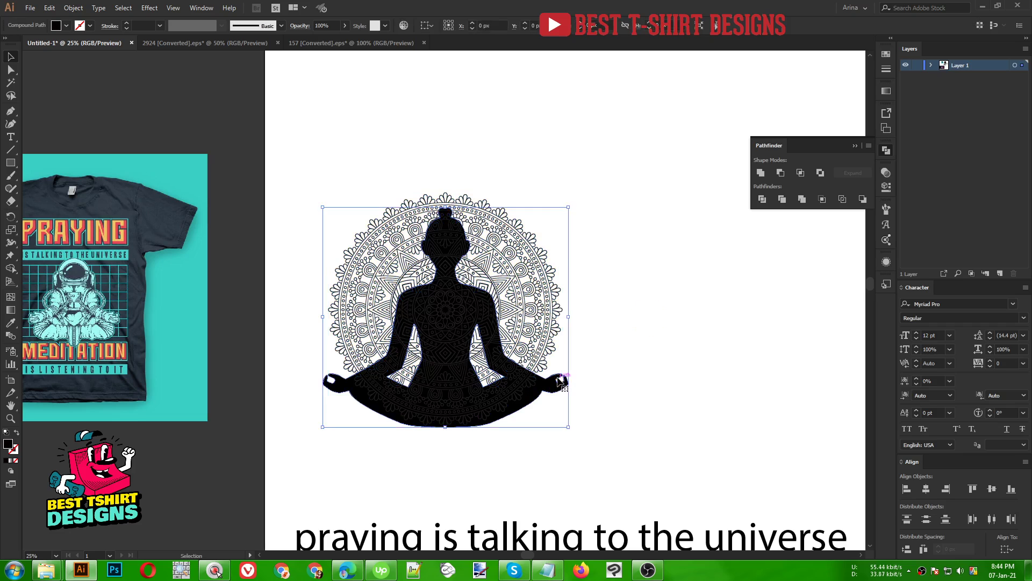
ctrl+click(559, 380)
key(ctrl+x)
key(ctrl+f)
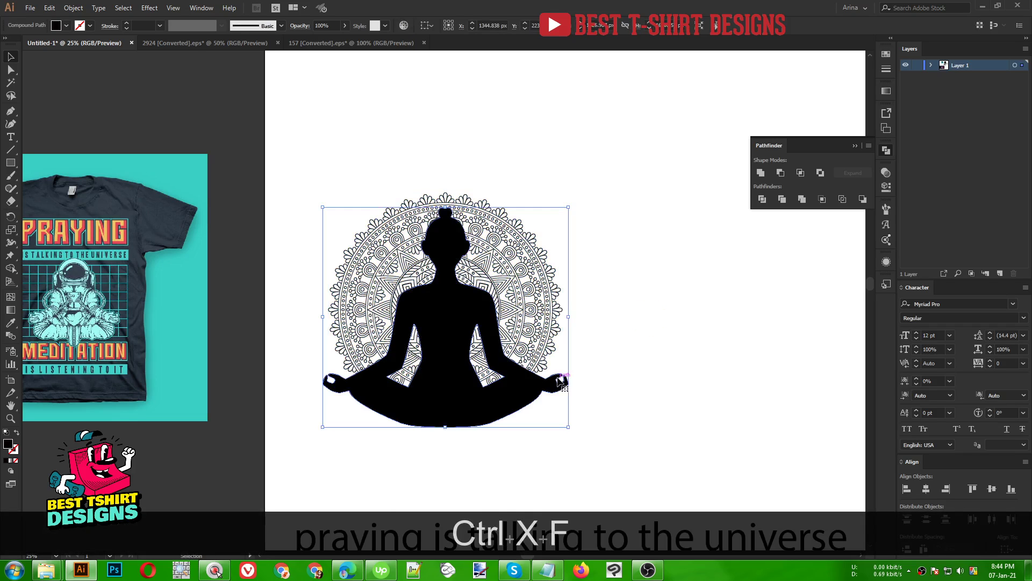
click(611, 351)
Move the three-line "praying is talking to the universe" text block rightward, partly beyond the artboard's right edge.
scroll(241, 233, down, 1)
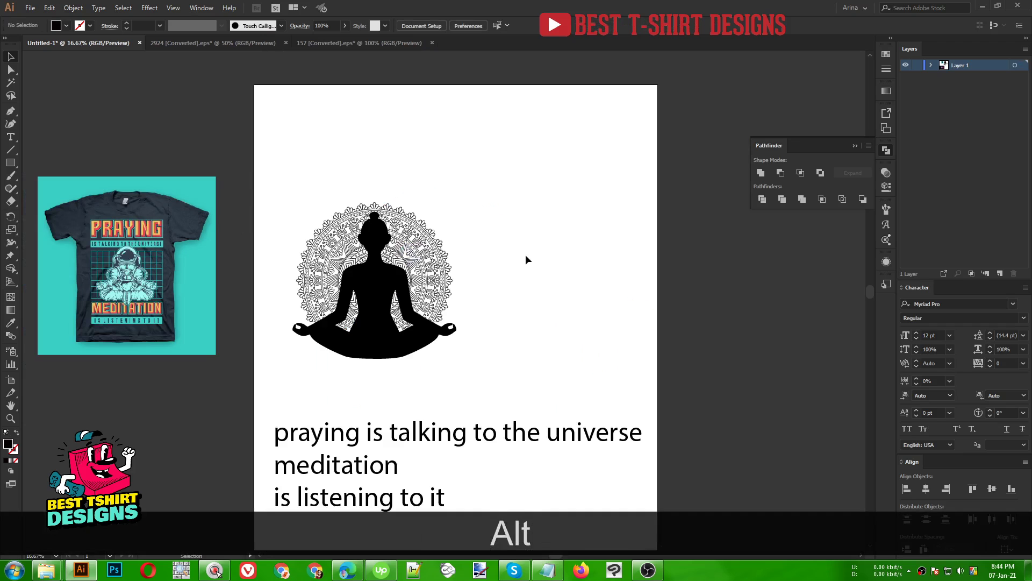
scroll(407, 387, down, 1)
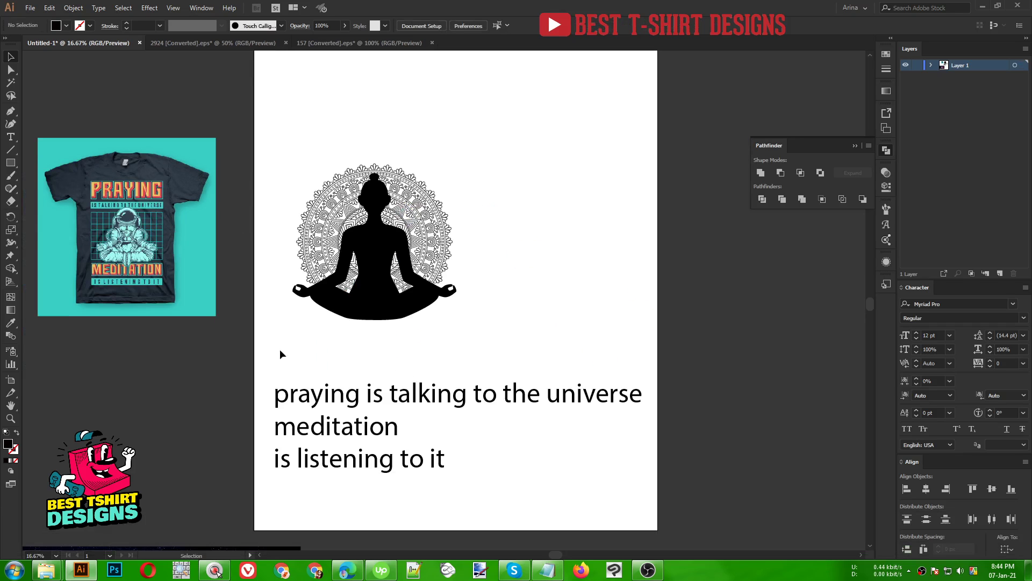
drag(280, 350, 439, 501)
drag(366, 430, 553, 430)
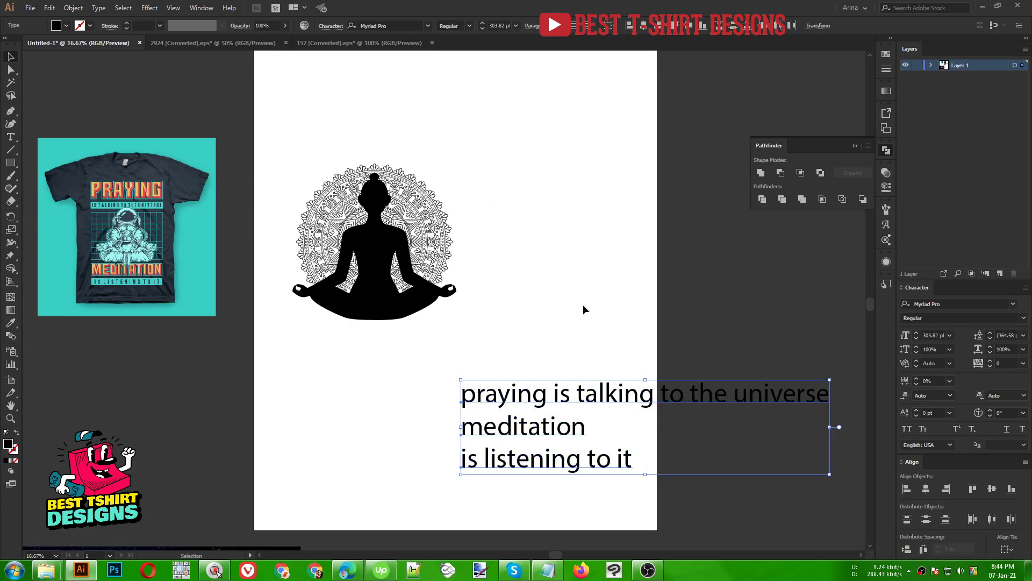
Draw an unfilled, black-outlined circle about 1828 px in diameter around the mandala and silhouette.
click(511, 301)
scroll(395, 206, up, 2)
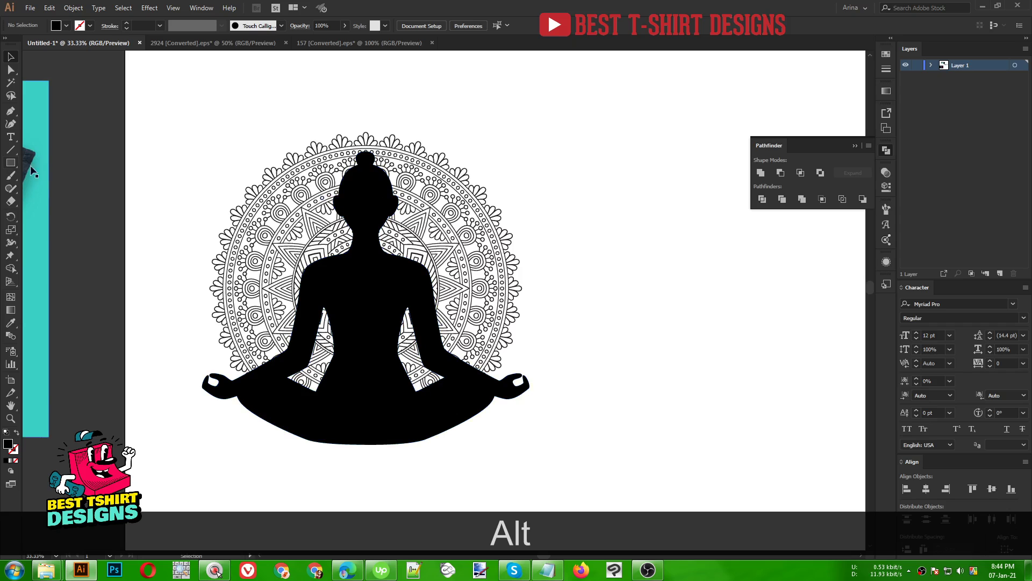
drag(14, 160, 57, 193)
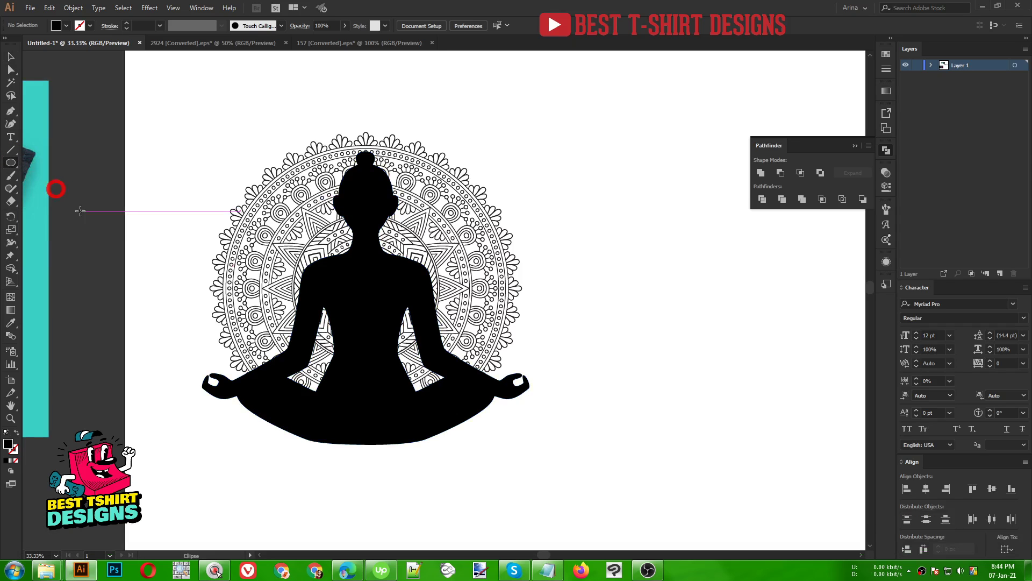
mouse_move(370, 284)
mouse_down()
mouse_move(472, 357)
mouse_move(534, 375)
mouse_up()
key(shift+x)
key(v)
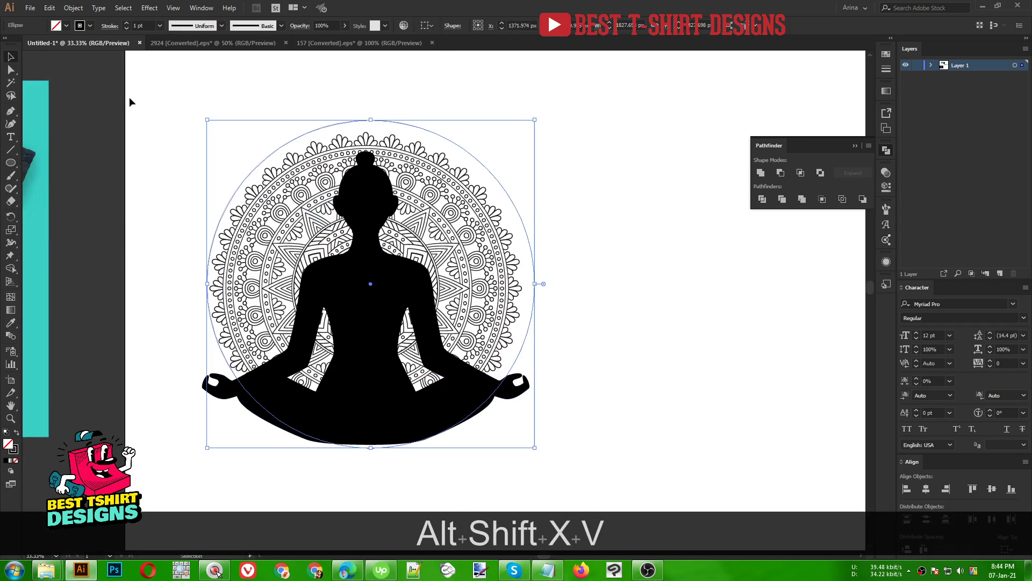
Align the circle and the mandala to each other by their horizontal and vertical centres.
shift+click(366, 176)
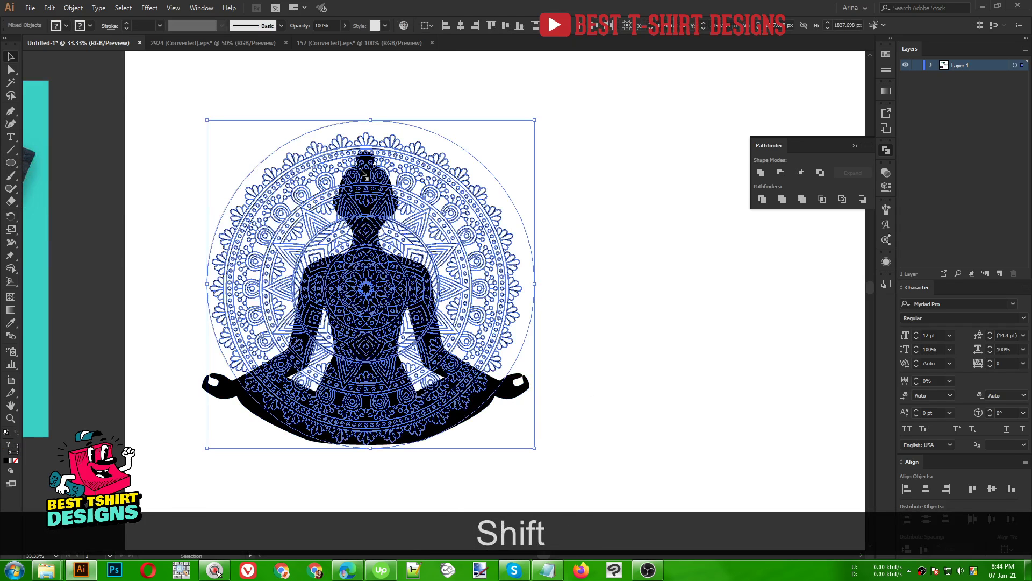
click(460, 25)
click(507, 26)
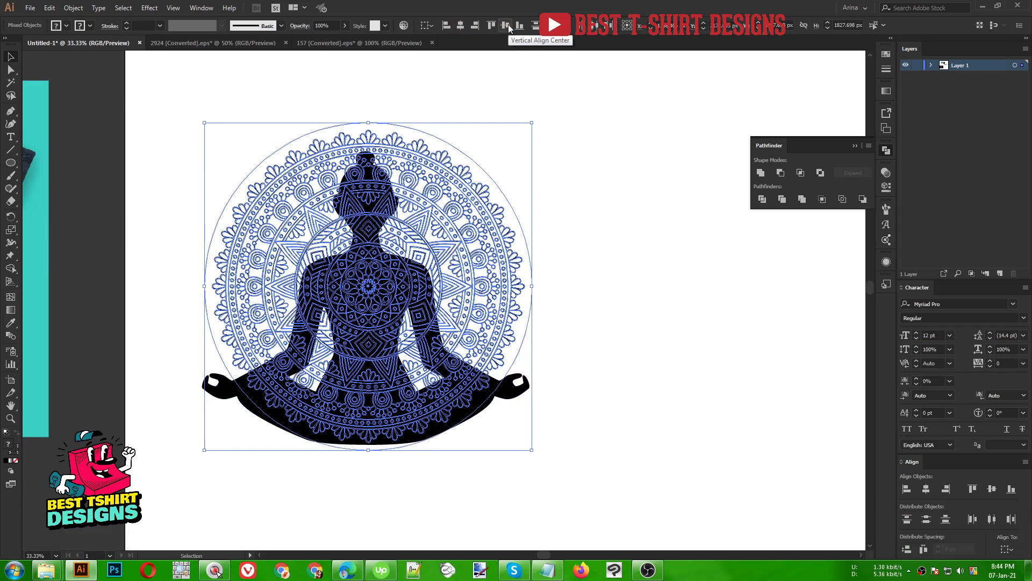
Set the circle's stroke weight to 10 pt.
click(460, 120)
click(449, 143)
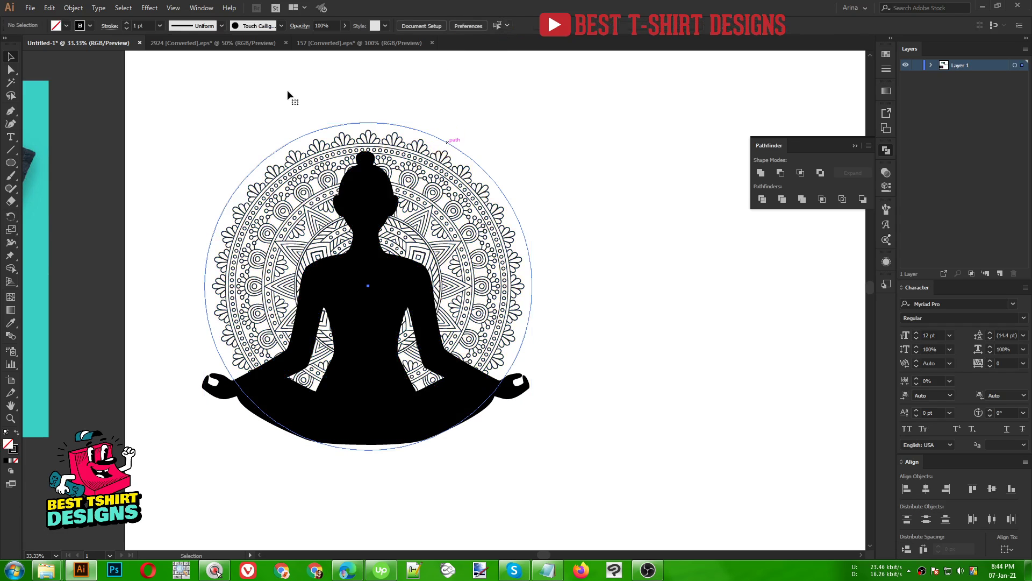
key(shift)
key(Return)
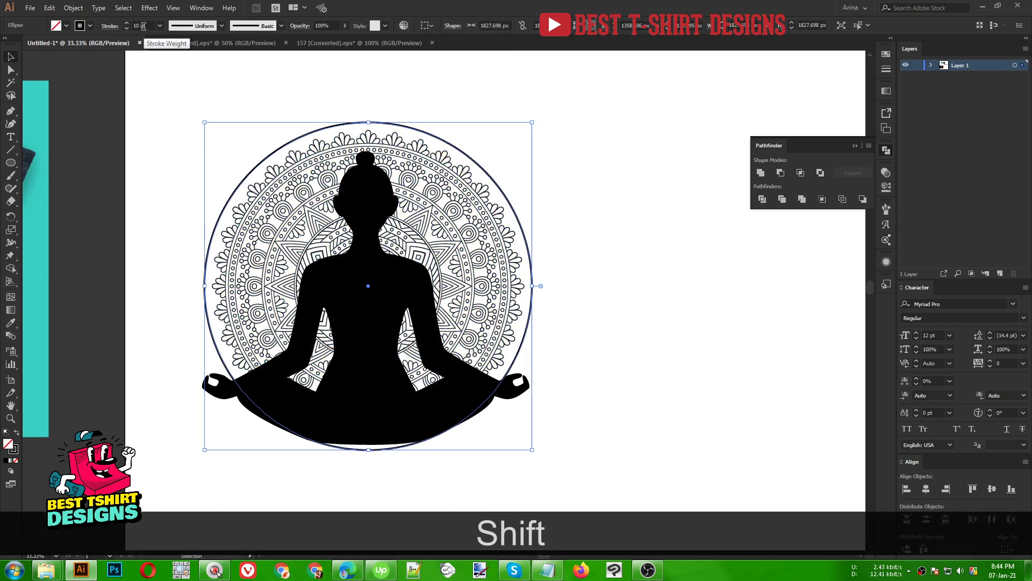
click(145, 166)
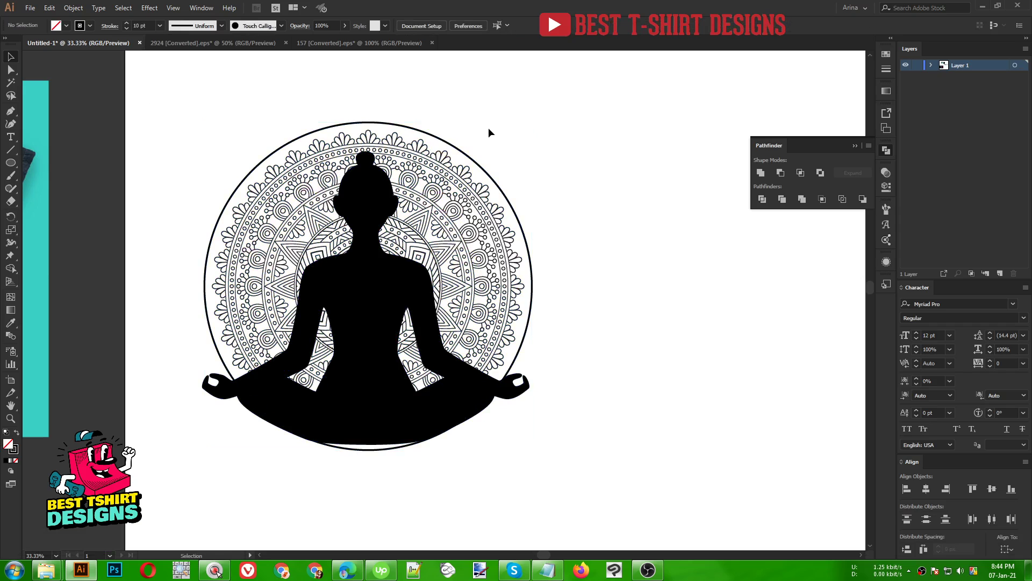
Move the "praying is talking to the universe" line below the silhouette and set it in Norwester with All Caps.
scroll(522, 176, down, 1)
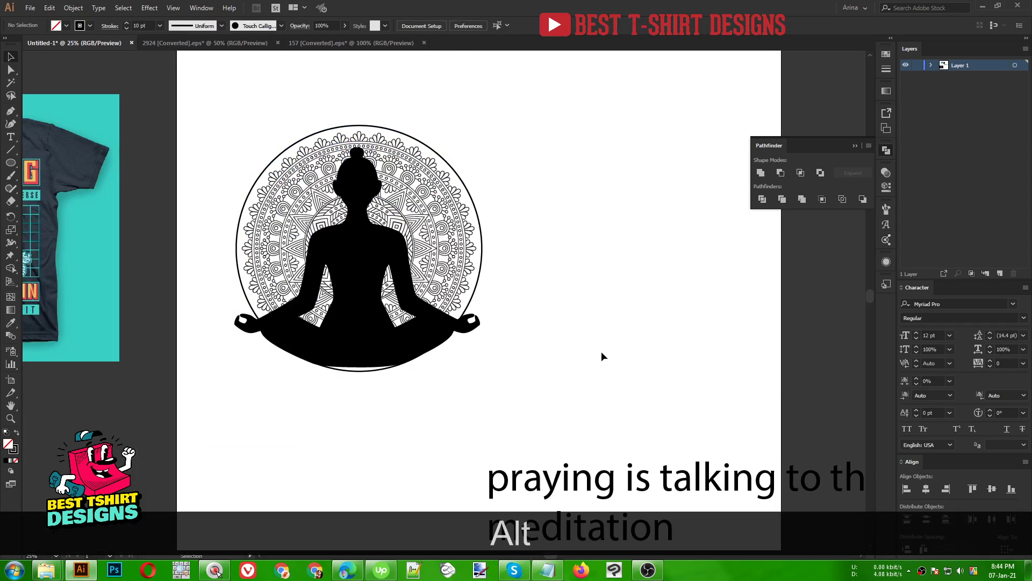
drag(509, 486, 267, 434)
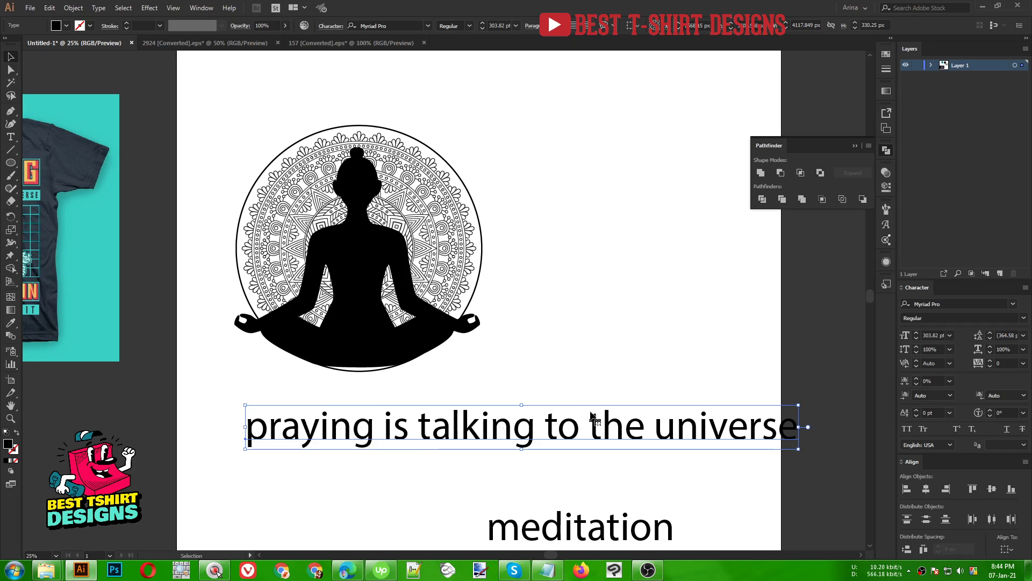
click(401, 26)
text(n)
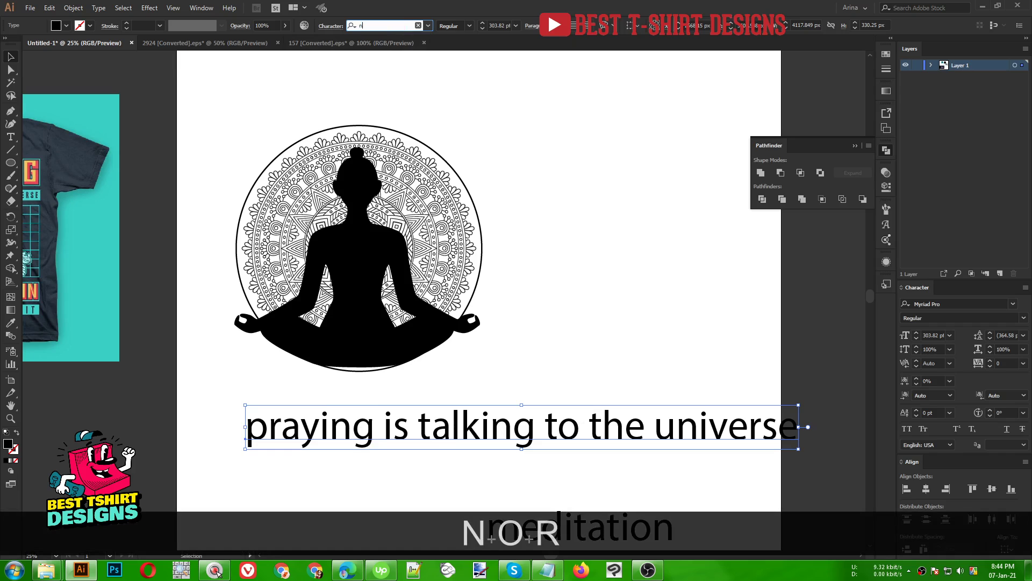
text(or)
click(391, 117)
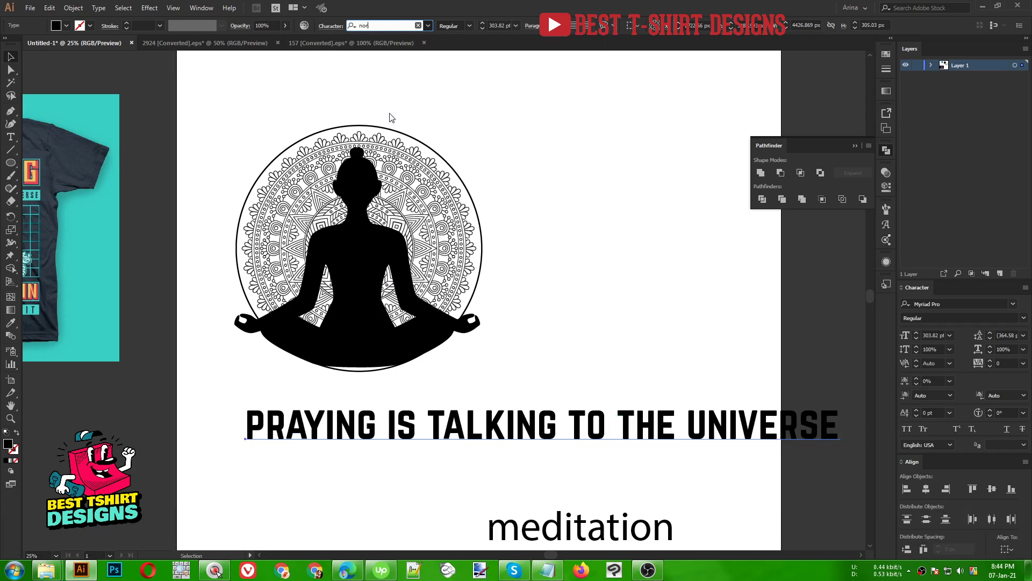
click(907, 429)
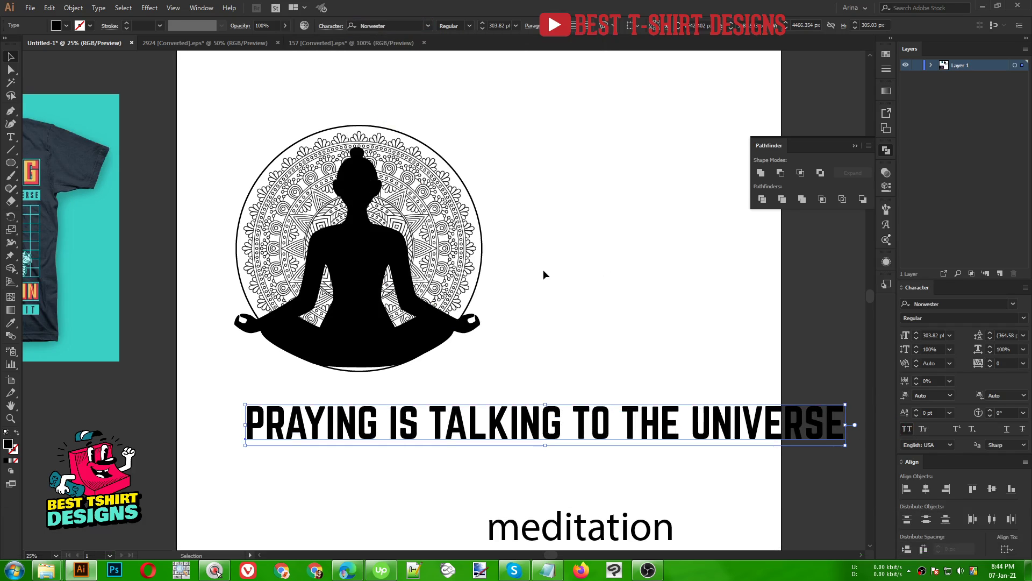
Cut the "PRAYING IS TALKING TO THE UNIVERSE" text and paste it as type on a path along the circle, starting at its leftmost point.
drag(517, 422, 376, 411)
key(ctrl+x)
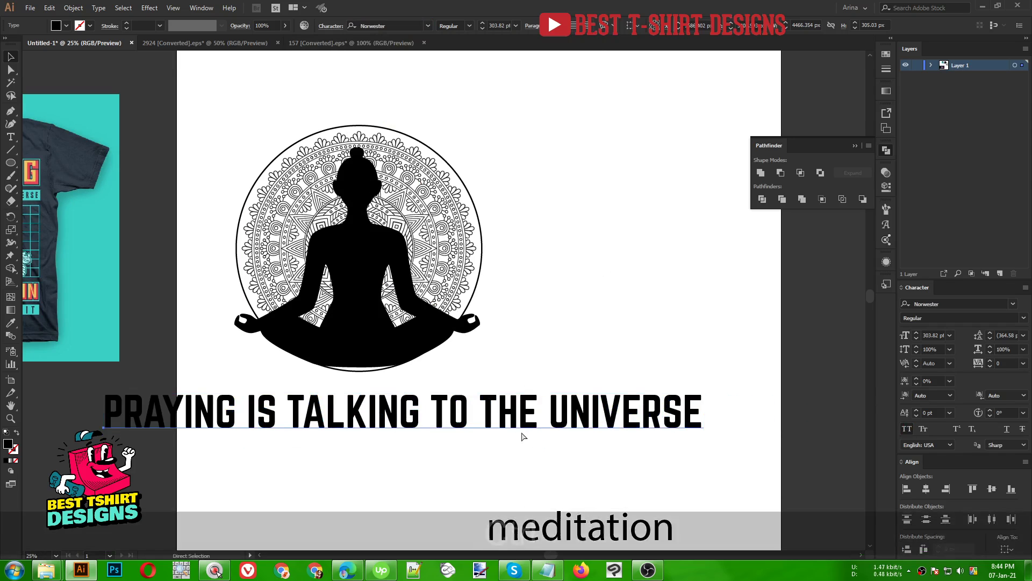
click(469, 197)
alt+scroll(364, 129, up, 1)
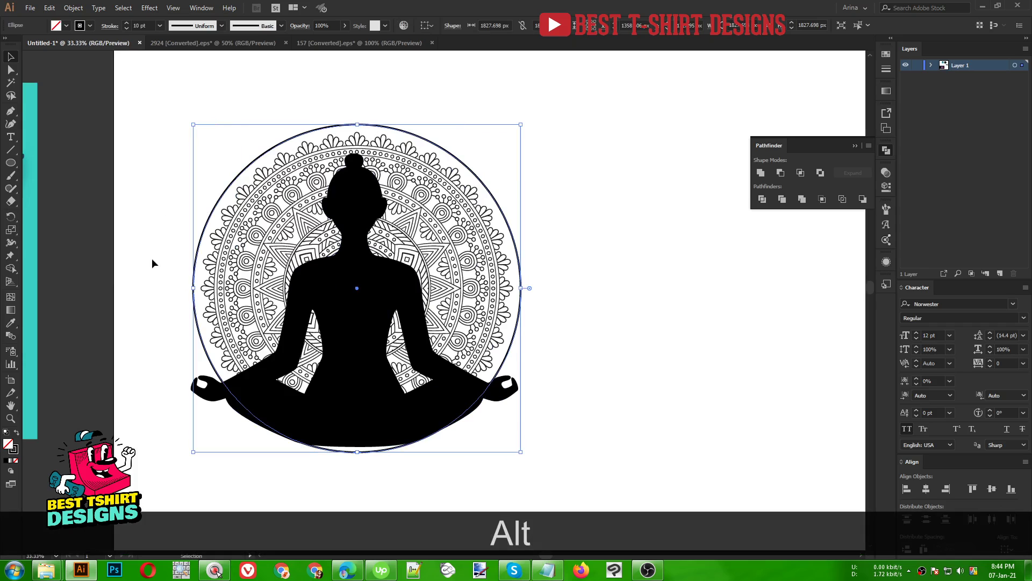
click(10, 137)
click(62, 164)
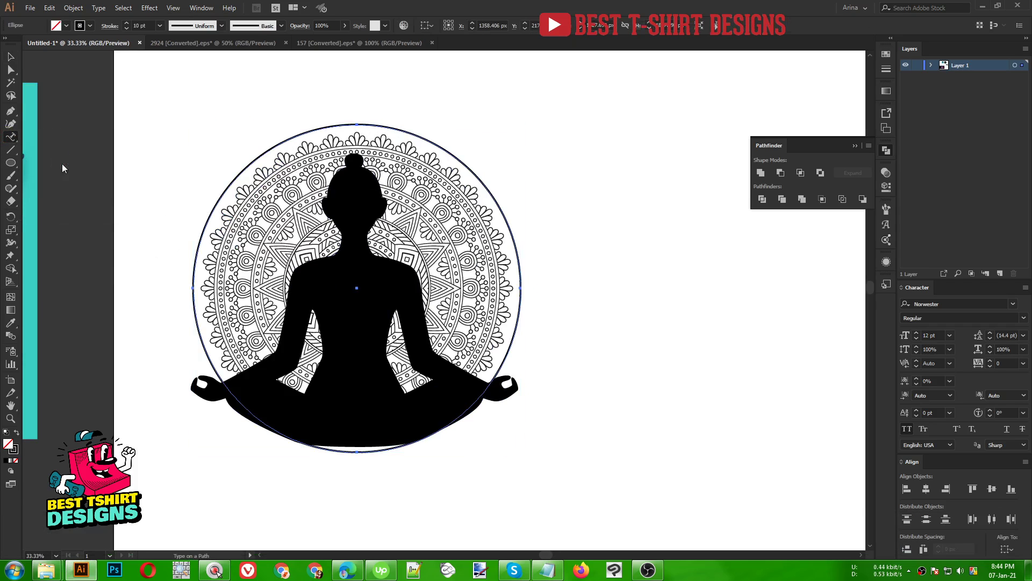
click(193, 288)
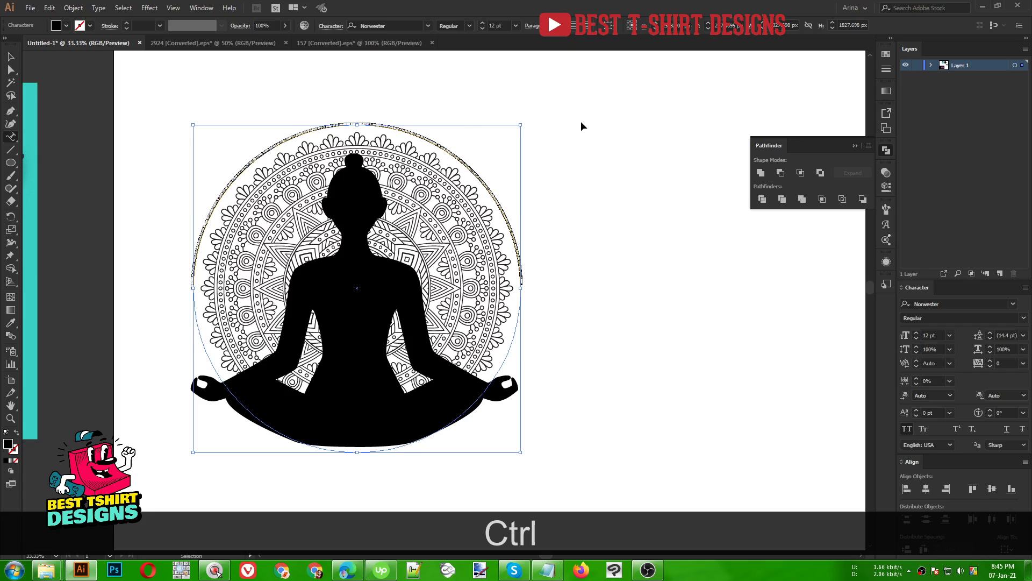
key(ctrl+v)
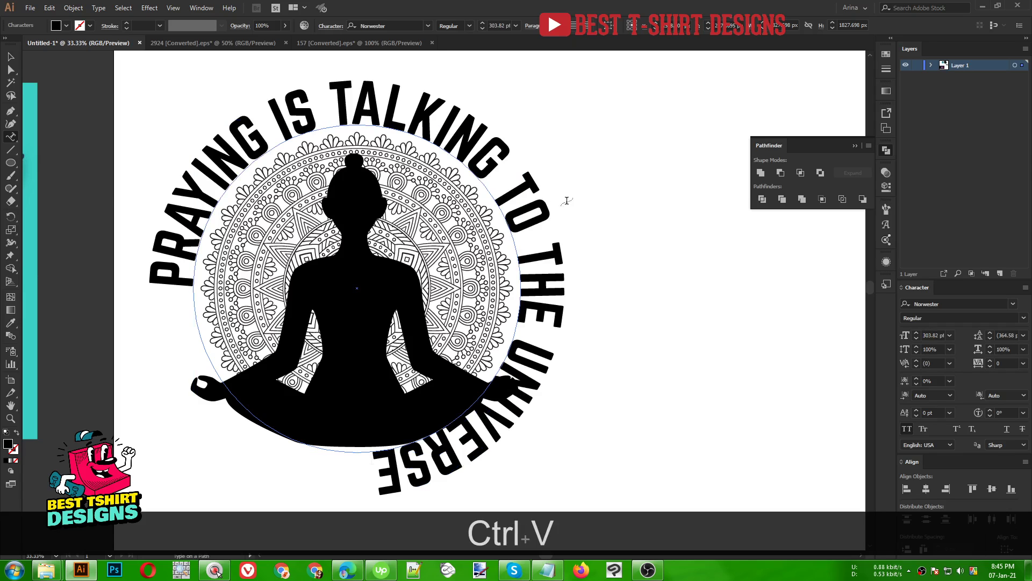
Set the circular text's font size to 220 pt.
click(11, 56)
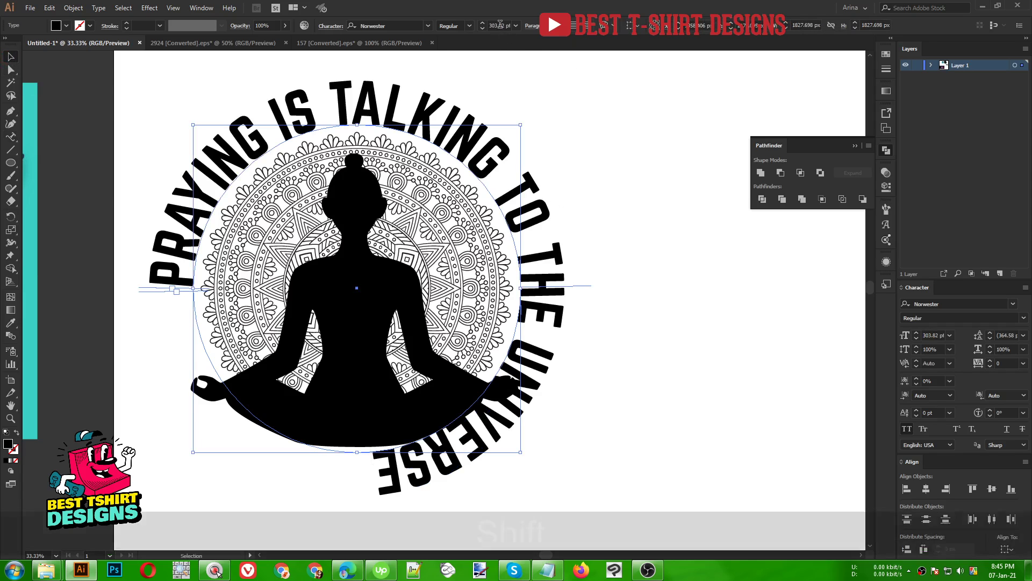
scroll(500, 24, down, 6)
scroll(501, 24, down, 3)
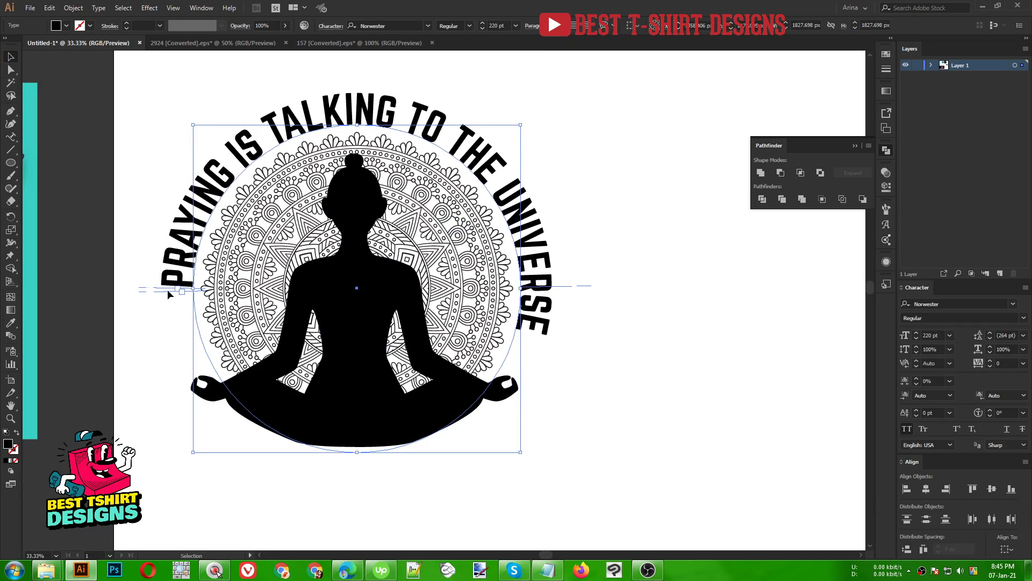
Shift the start and end points of the path text down the circle to just above the silhouette's two hands.
alt+scroll(166, 292, up, 4)
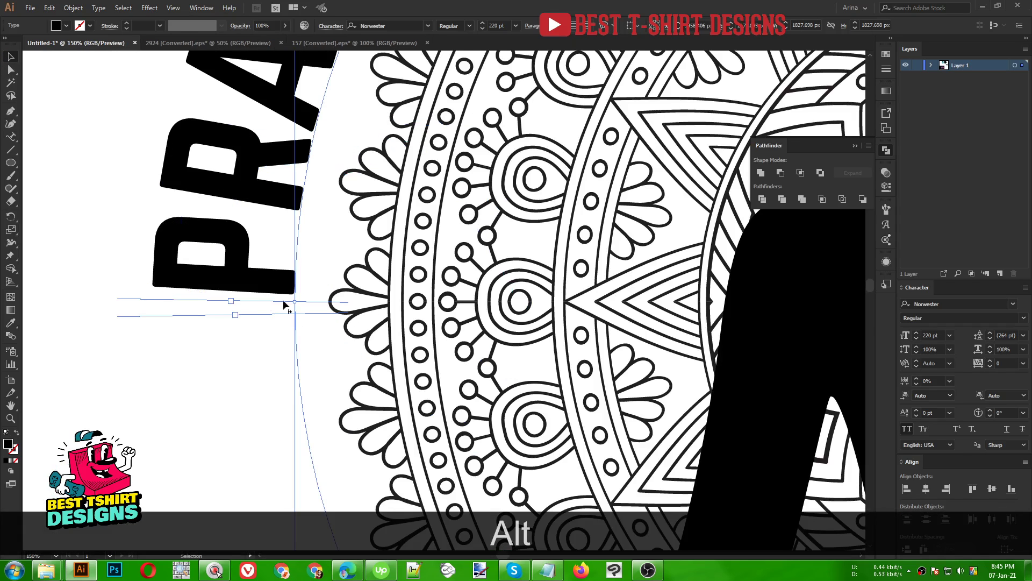
alt+scroll(275, 309, down, 3)
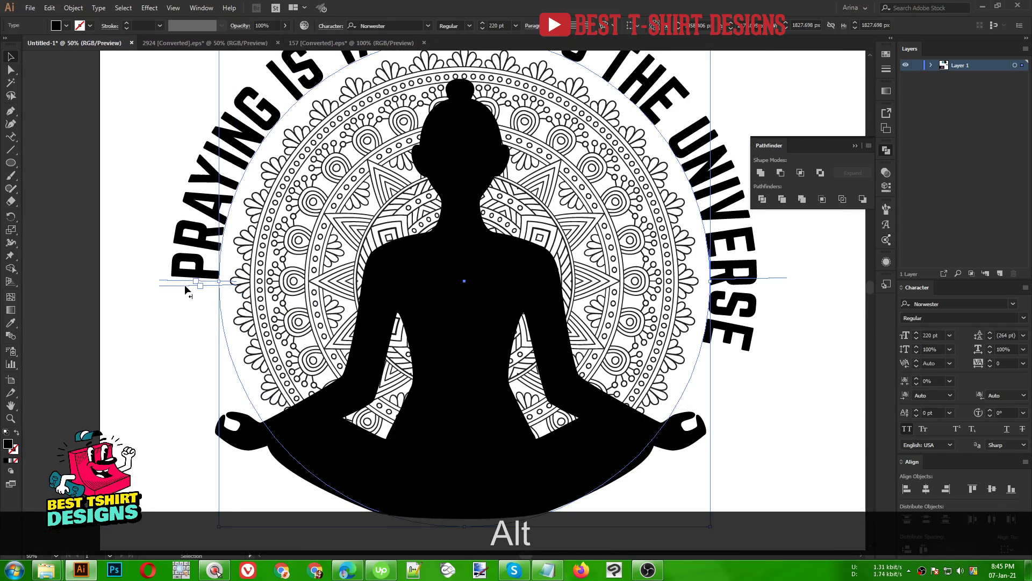
drag(185, 285, 762, 435)
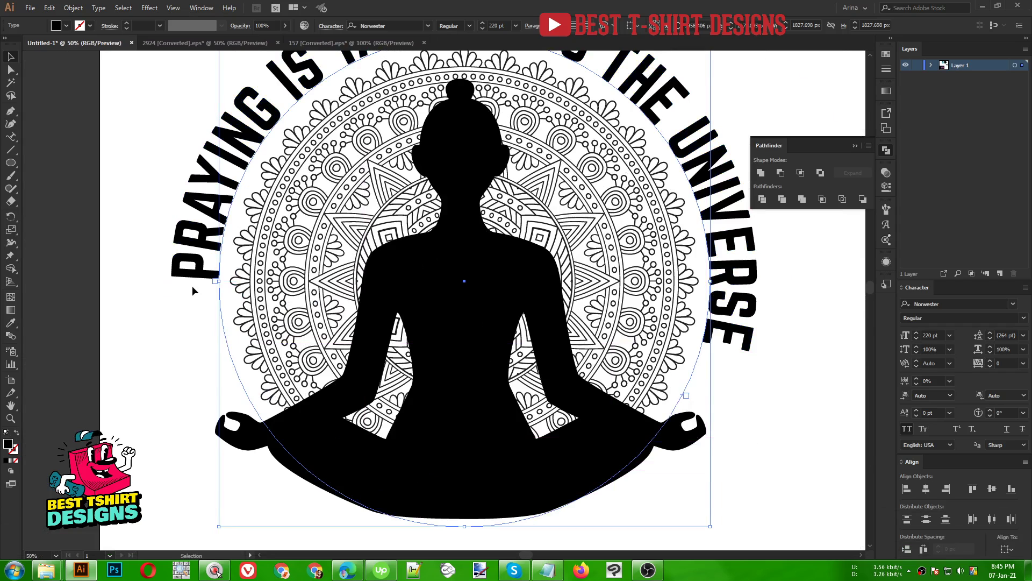
key(Right)
key(Left)
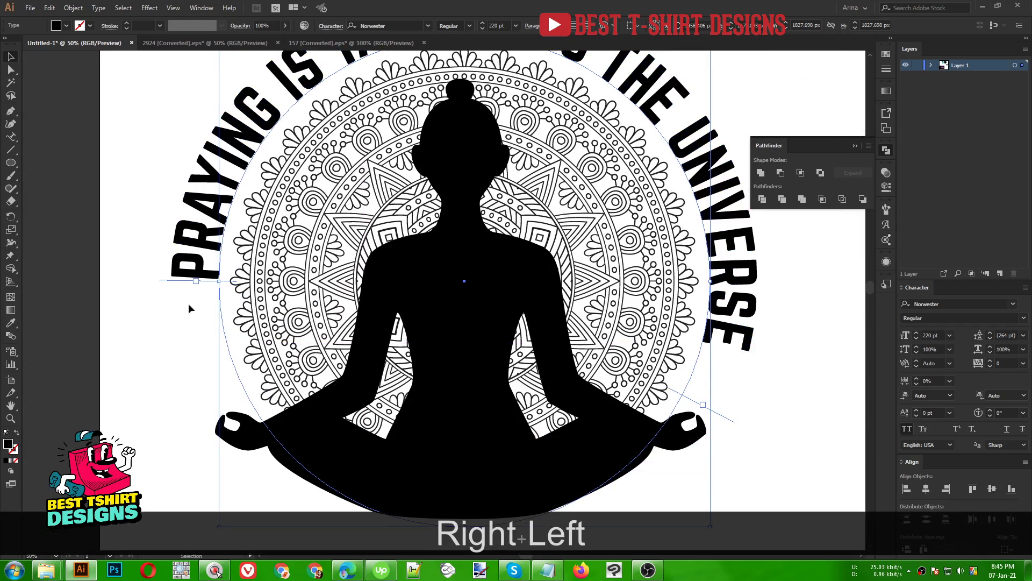
drag(165, 282, 179, 427)
scroll(170, 337, down, 1)
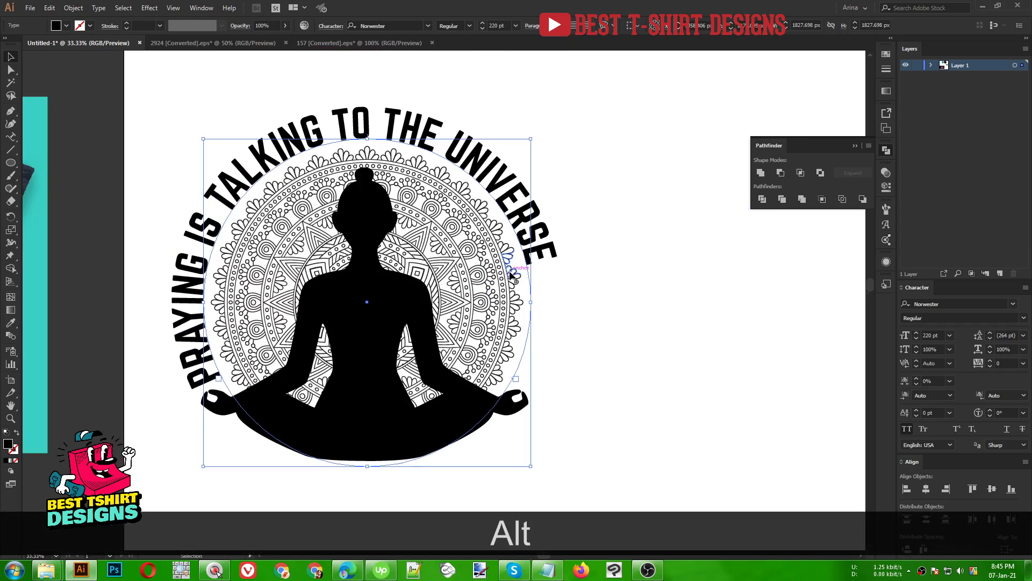
Centre-align the path text and set its font size to 260 pt.
click(575, 26)
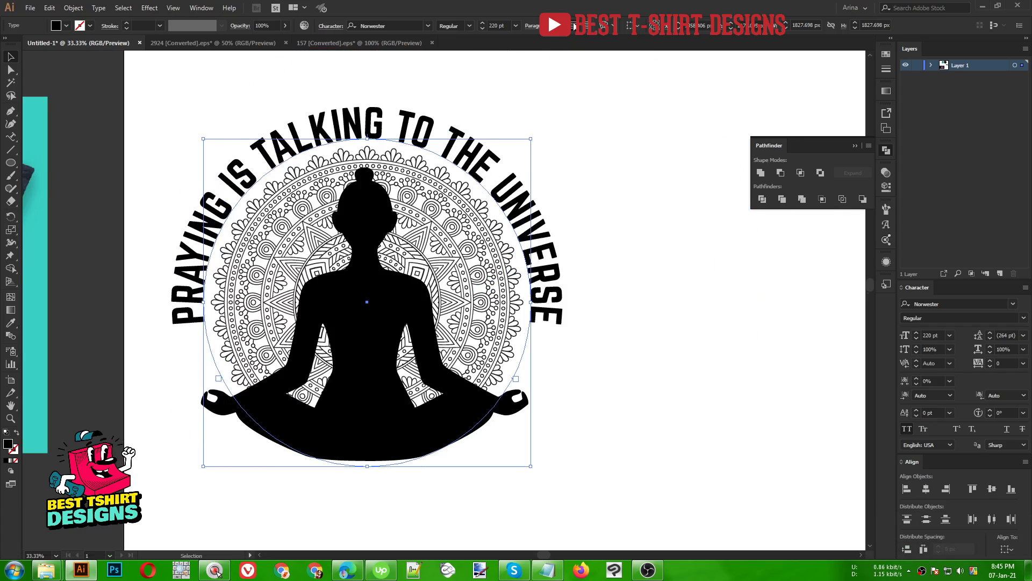
scroll(499, 25, up, 2)
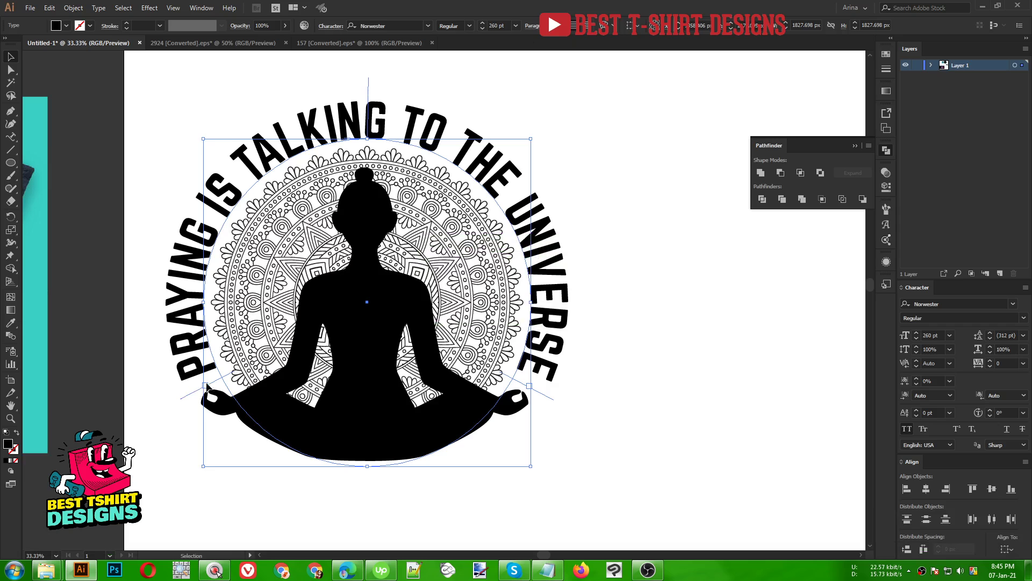
Try shifting the path text's start point and a font size of 270 pt, and return to 260 pt.
click(212, 383)
click(206, 396)
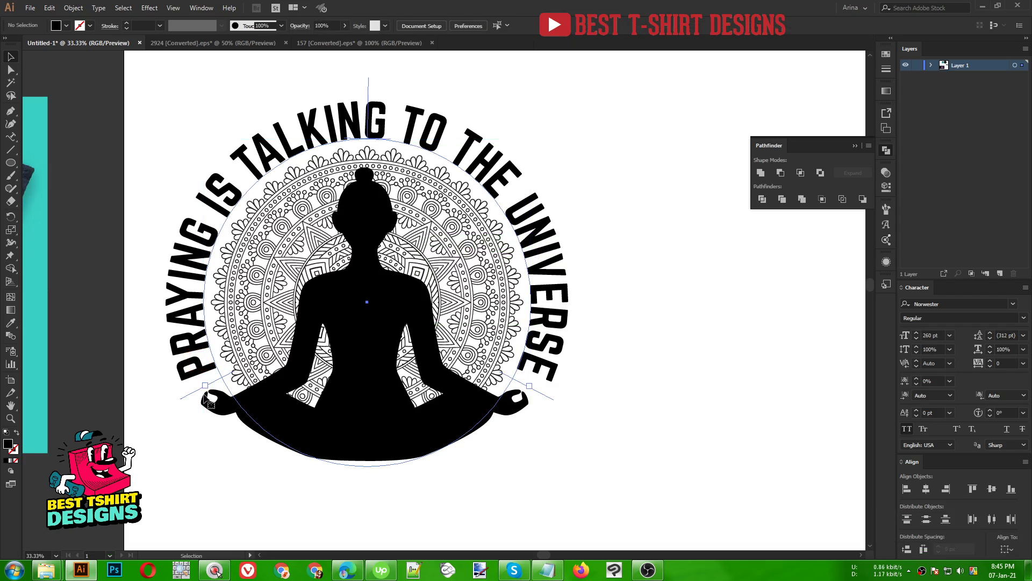
drag(186, 396, 189, 406)
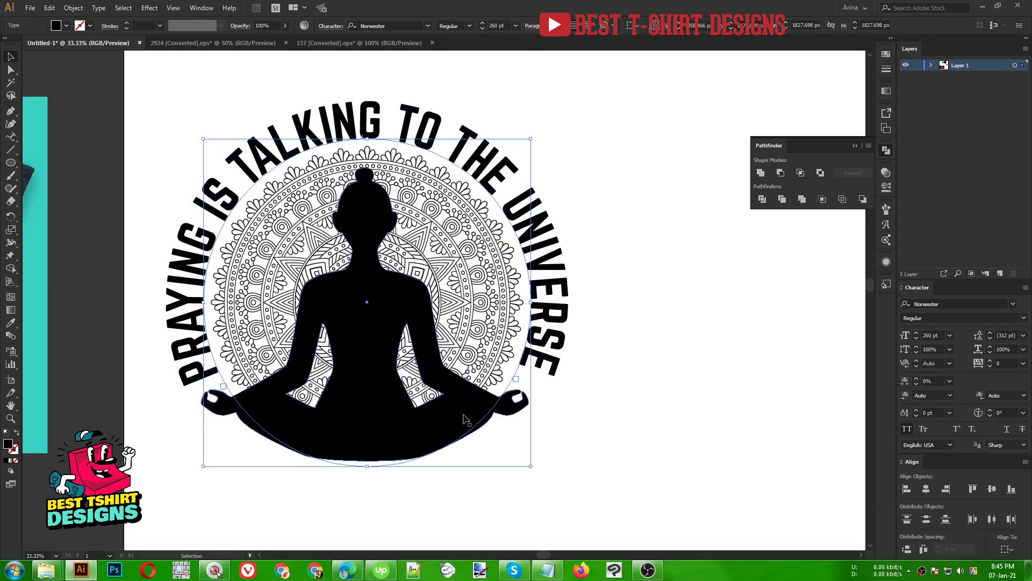
key(ctrl+shift+period)
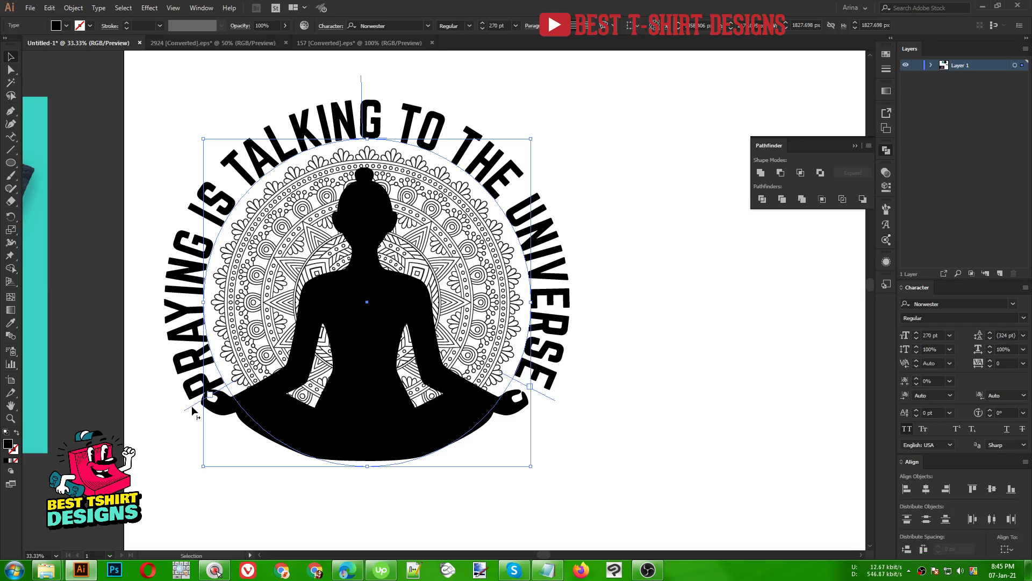
drag(191, 405, 186, 400)
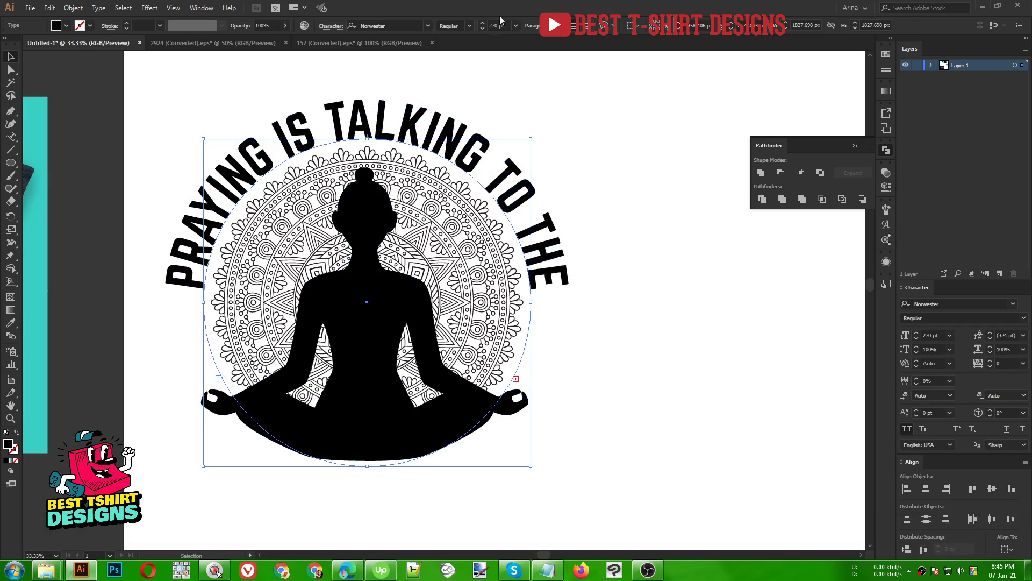
key(ctrl+shift+comma)
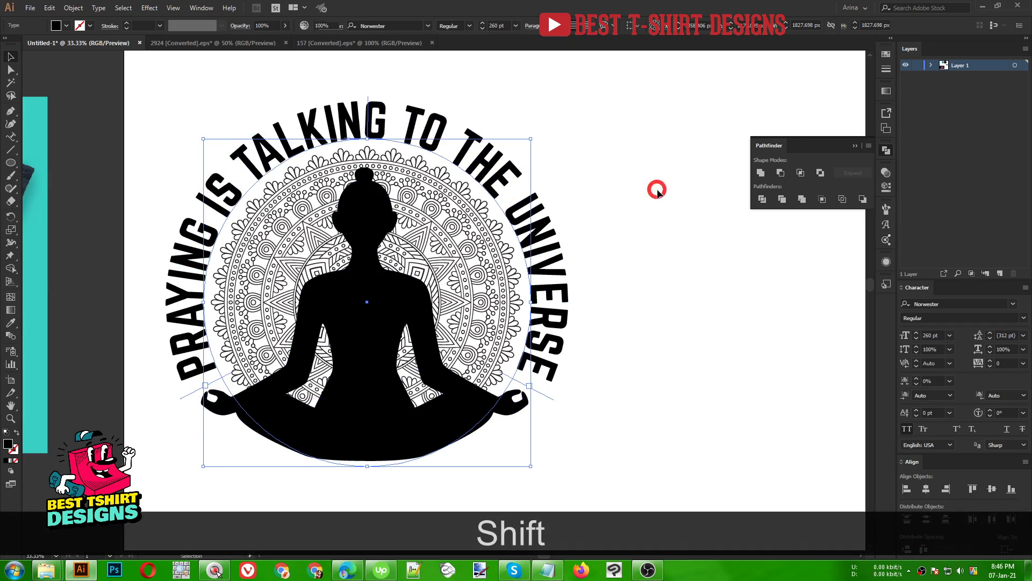
click(657, 188)
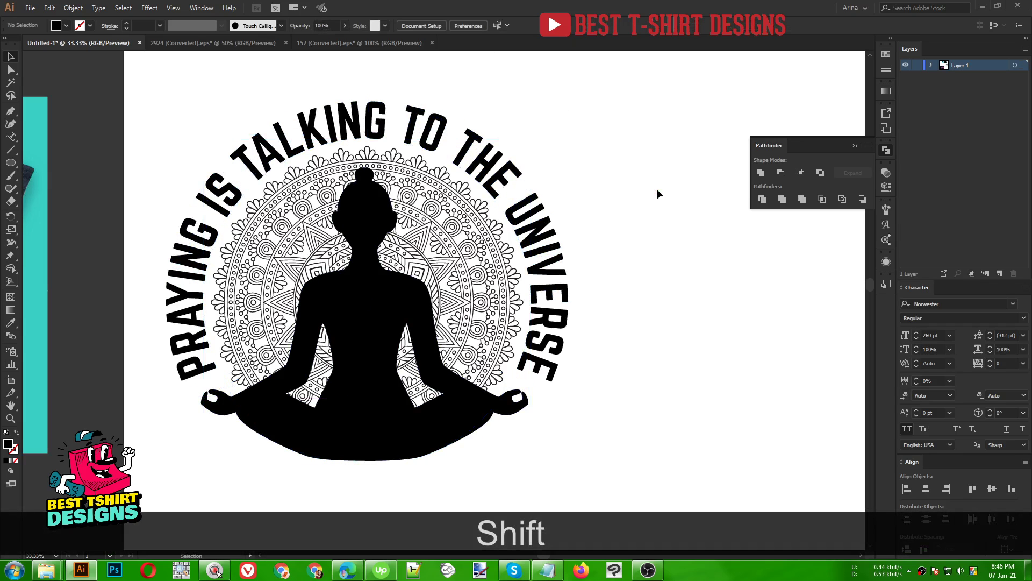
Delete the last three letters of the curved text and re-enter them as RSE.
double_click(538, 375)
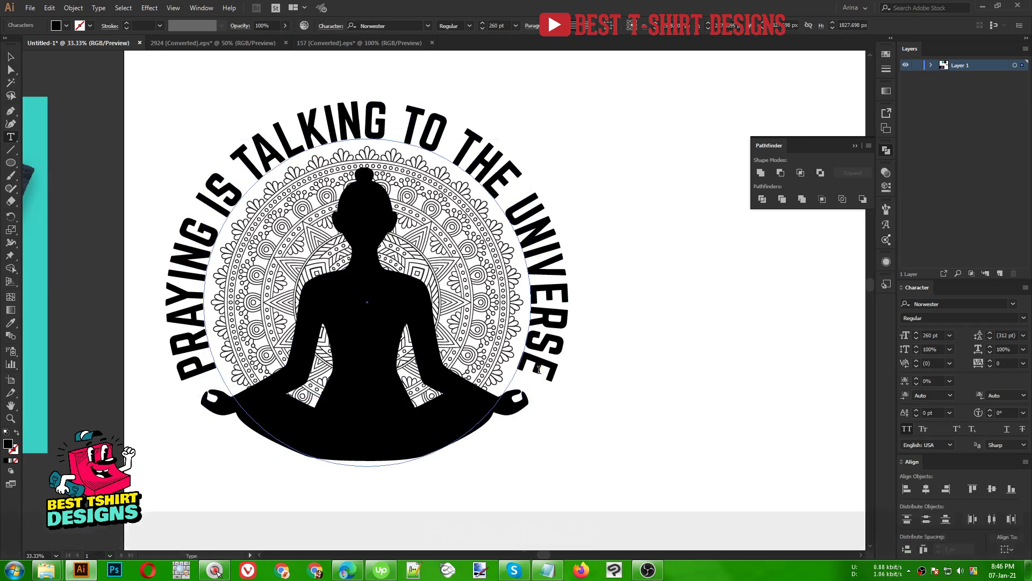
key(BackSpace)
key(BackSpace)
key(BackSpace)
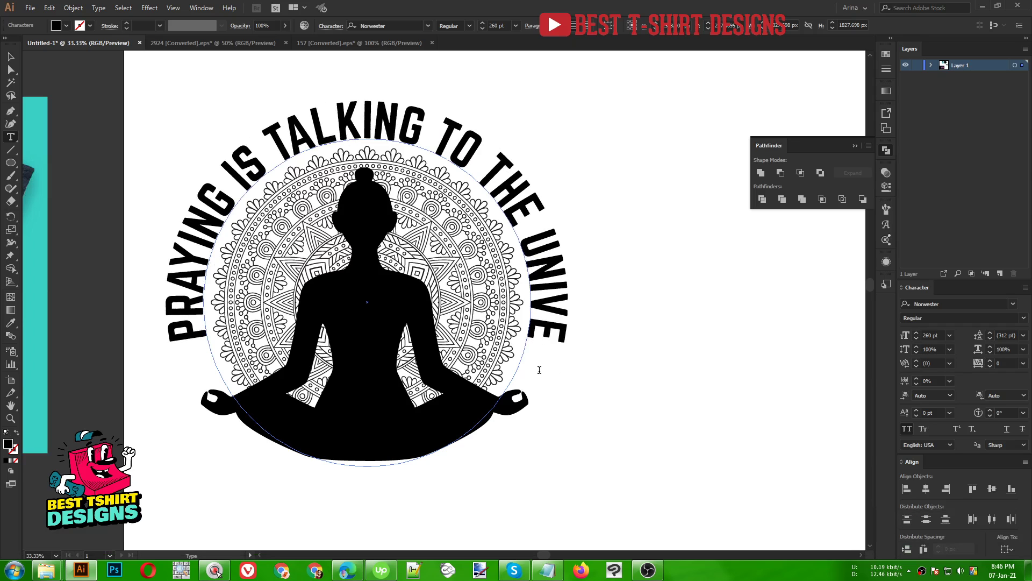
text(RSE)
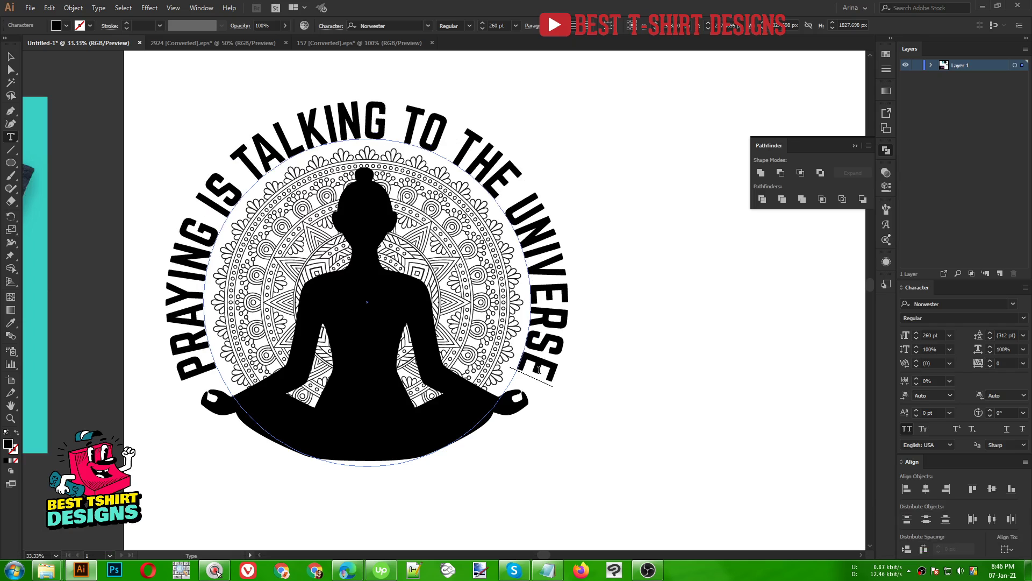
Replace the curved text with the line "praying is talking to the universe" copied from Notepad, and deselect it.
click(547, 570)
click(767, 142)
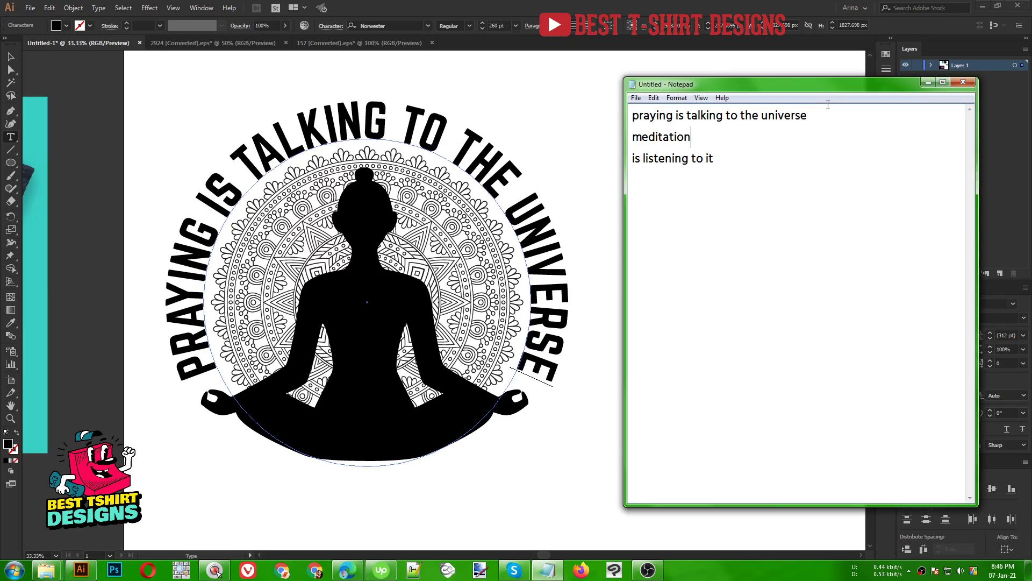
drag(829, 115, 630, 115)
key(ctrl+c)
click(368, 114)
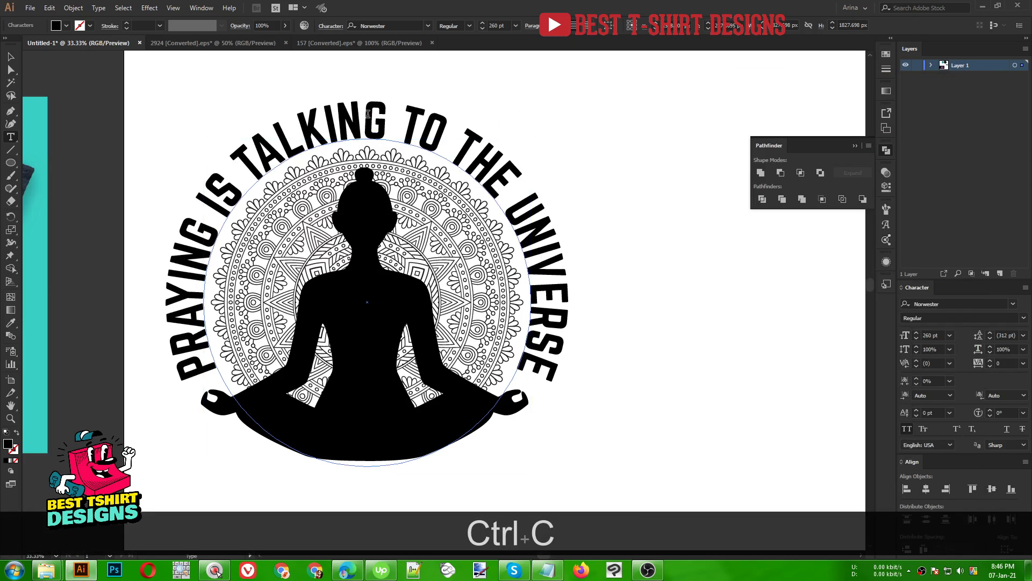
key(ctrl+v)
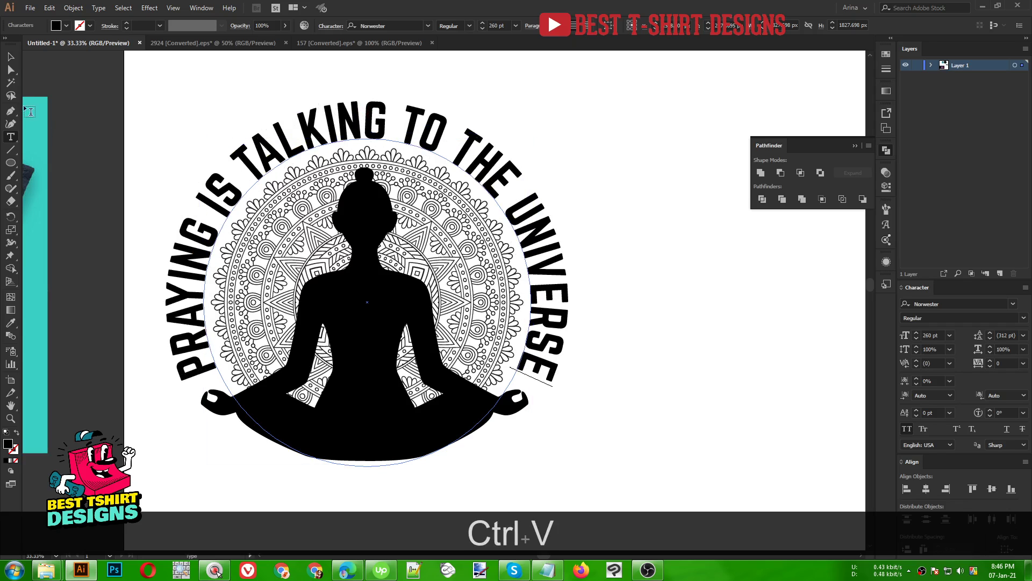
click(10, 57)
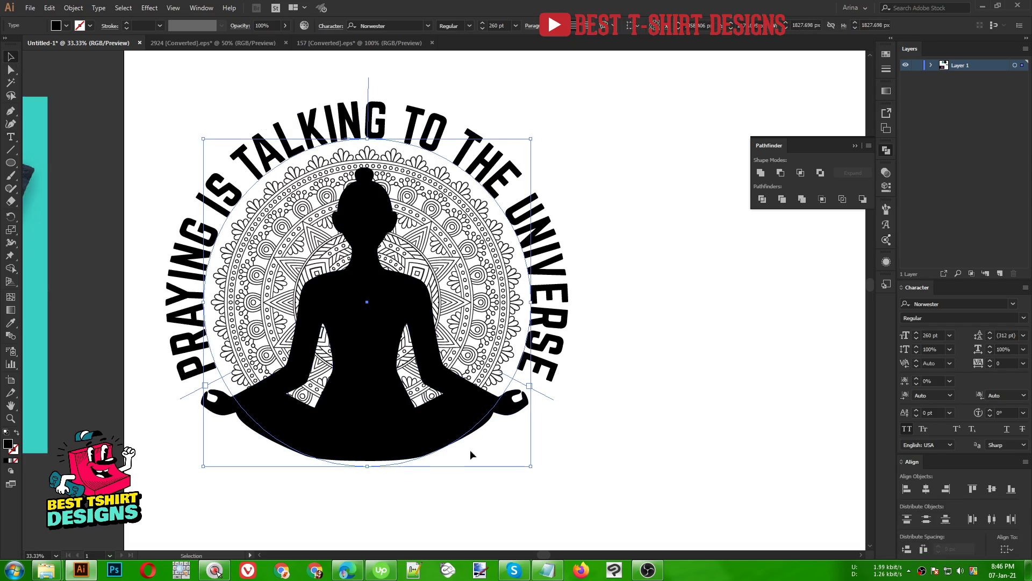
click(405, 80)
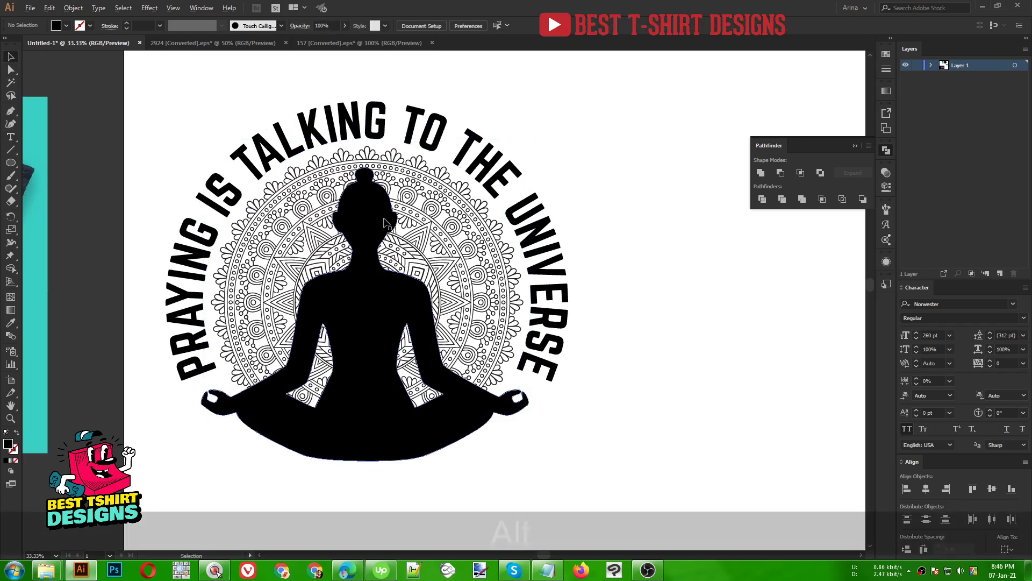
Show the rulers, check with a horizontal guide whether both ends of the curved text are level, and remove the guide.
scroll(384, 218, down, 1)
click(629, 251)
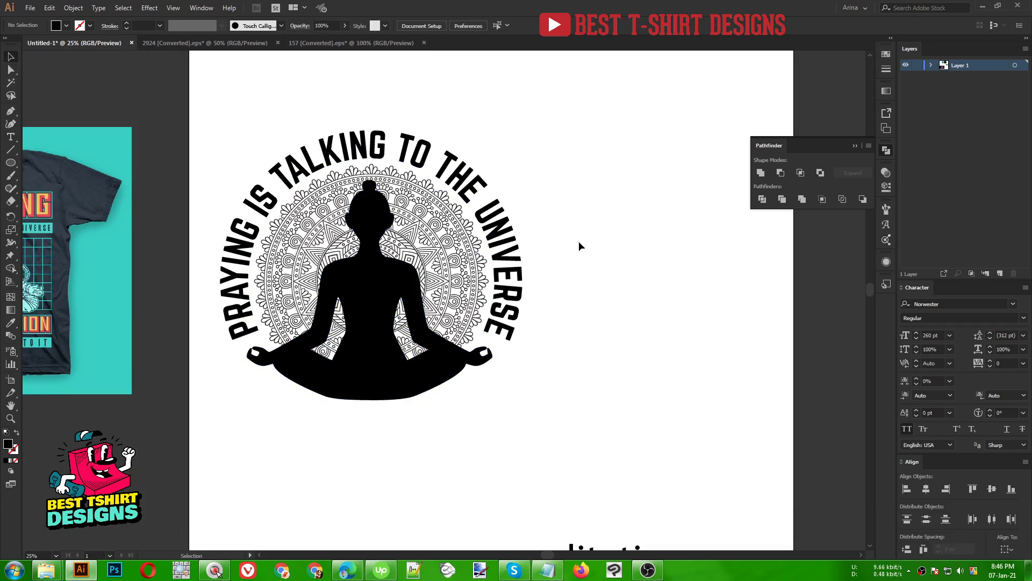
key(ctrl+r)
drag(514, 61, 542, 340)
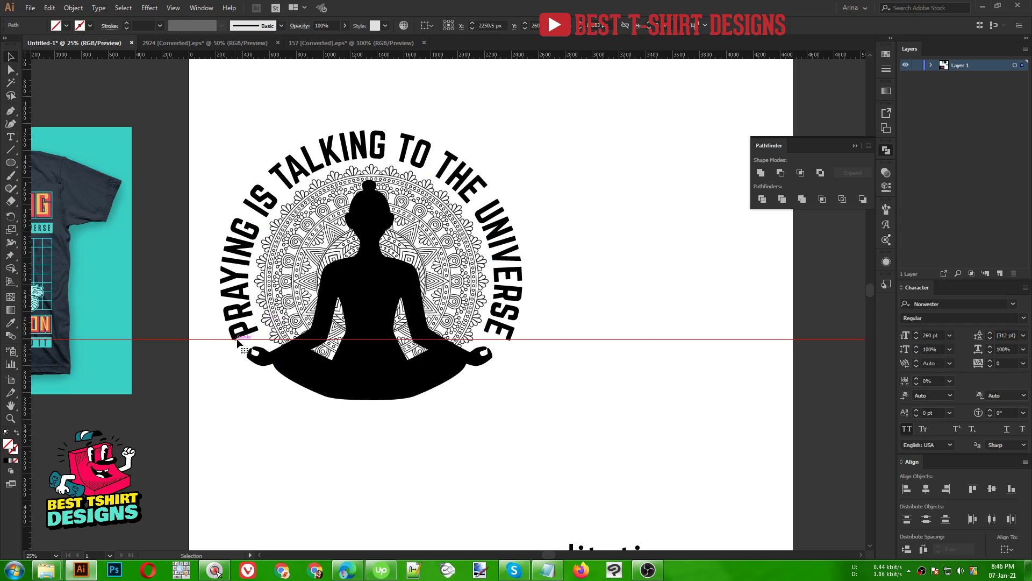
click(616, 312)
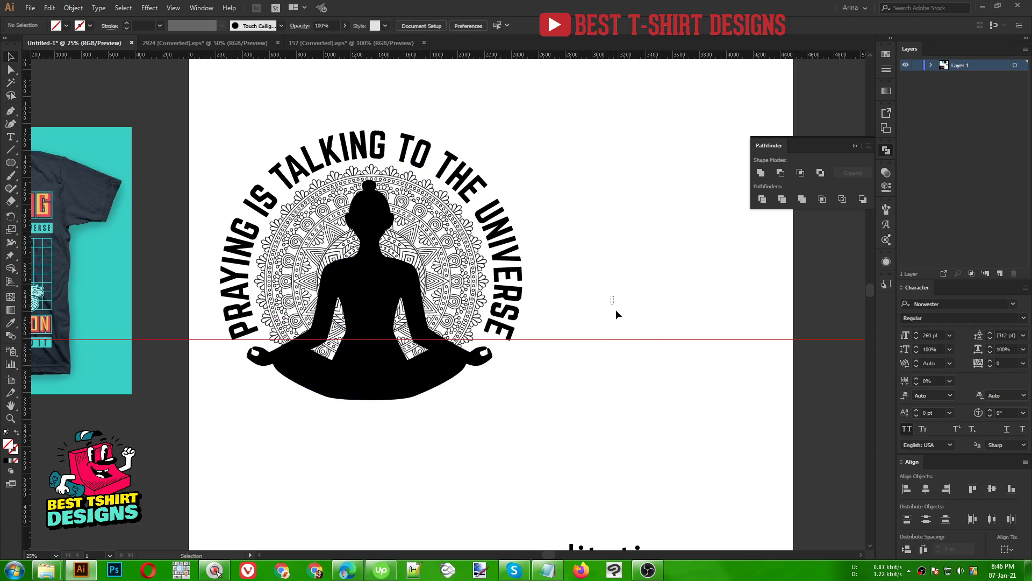
click(631, 340)
key(Delete)
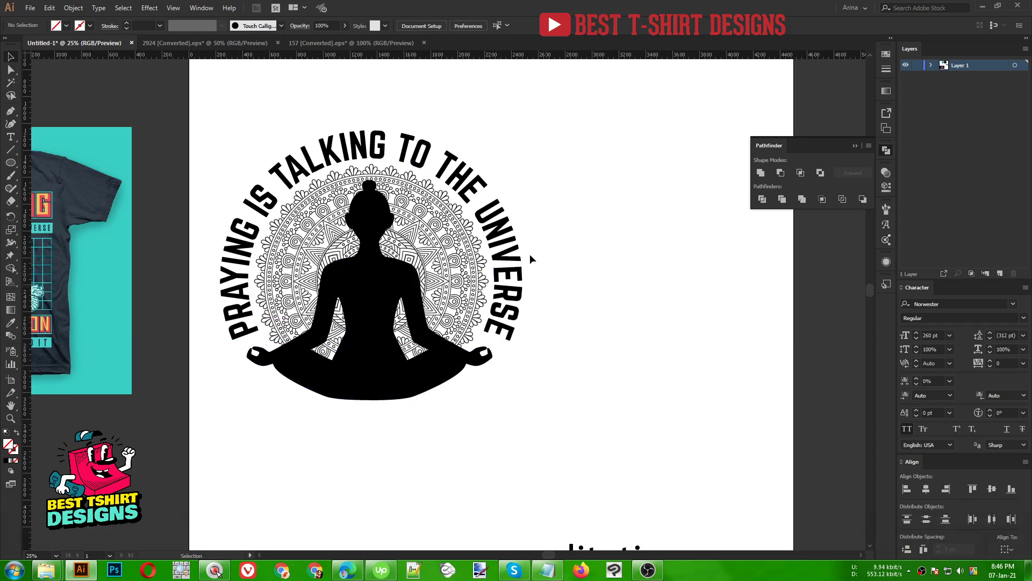
Place the word "meditation" below the silhouette, set it in Norwester all caps, and enlarge it.
scroll(543, 231, down, 1)
drag(577, 445, 421, 355)
drag(495, 368, 495, 369)
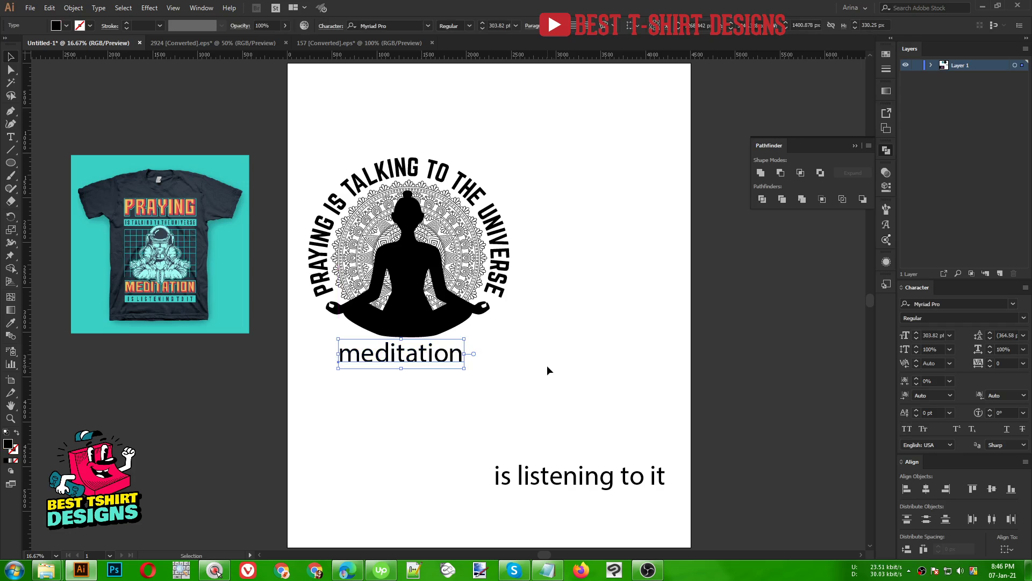
right_click(421, 356)
mouse_move(484, 193)
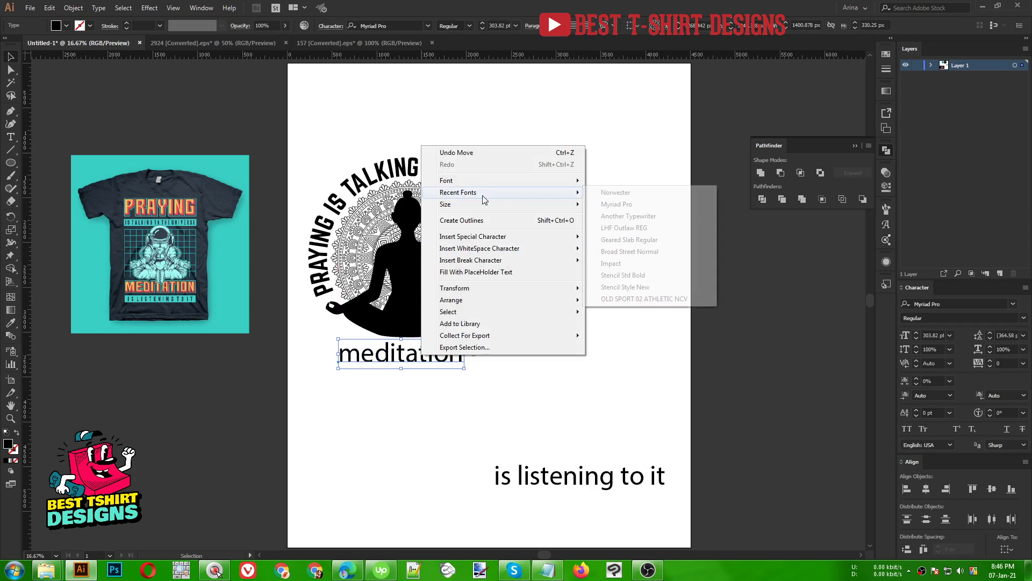
click(628, 192)
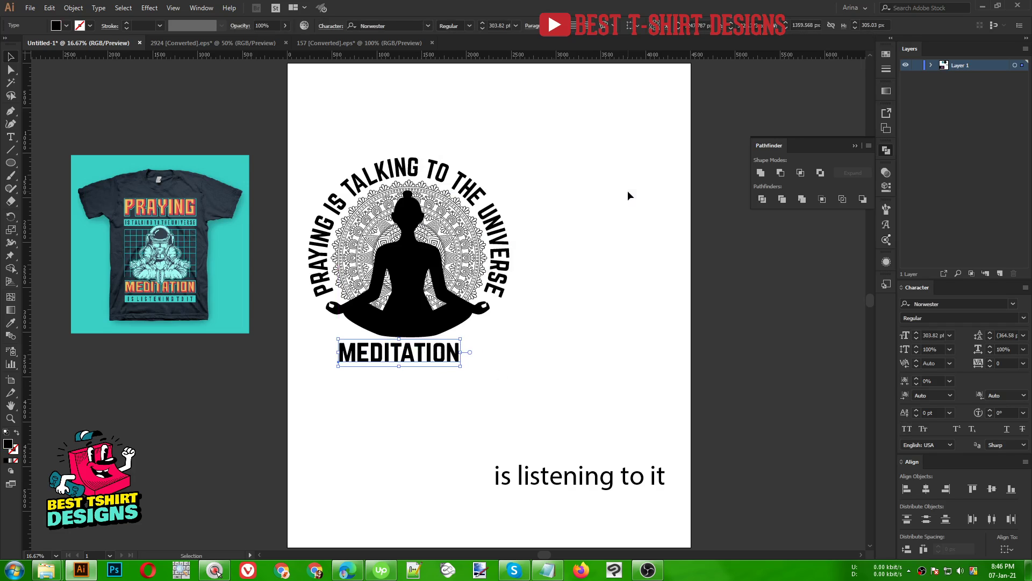
click(908, 429)
drag(461, 352, 493, 431)
Group the silhouette, mandala and curved text, and centre MEDITATION horizontally just beneath the group.
click(575, 334)
drag(300, 144, 526, 354)
key(ctrl+g)
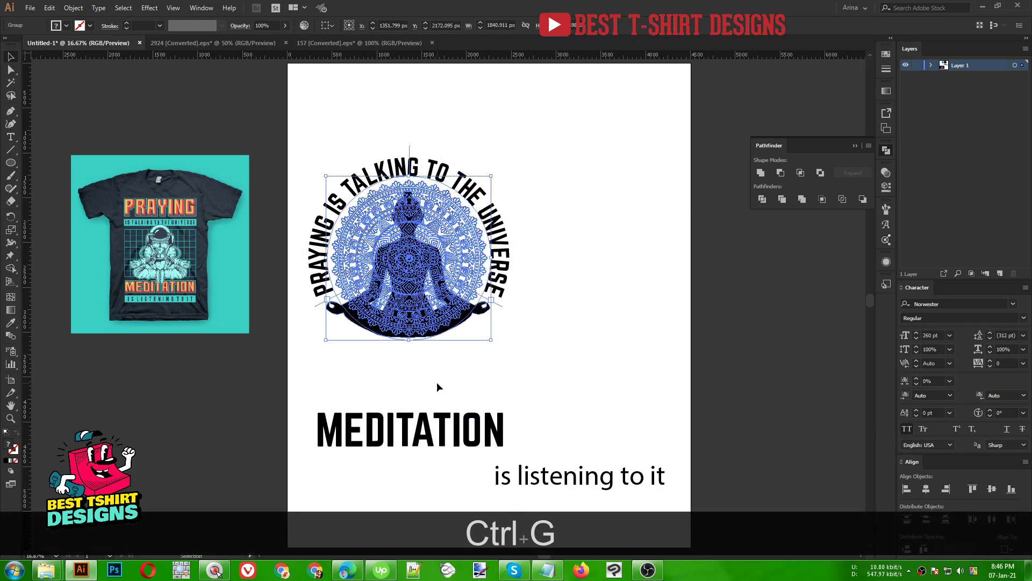
drag(420, 430, 425, 369)
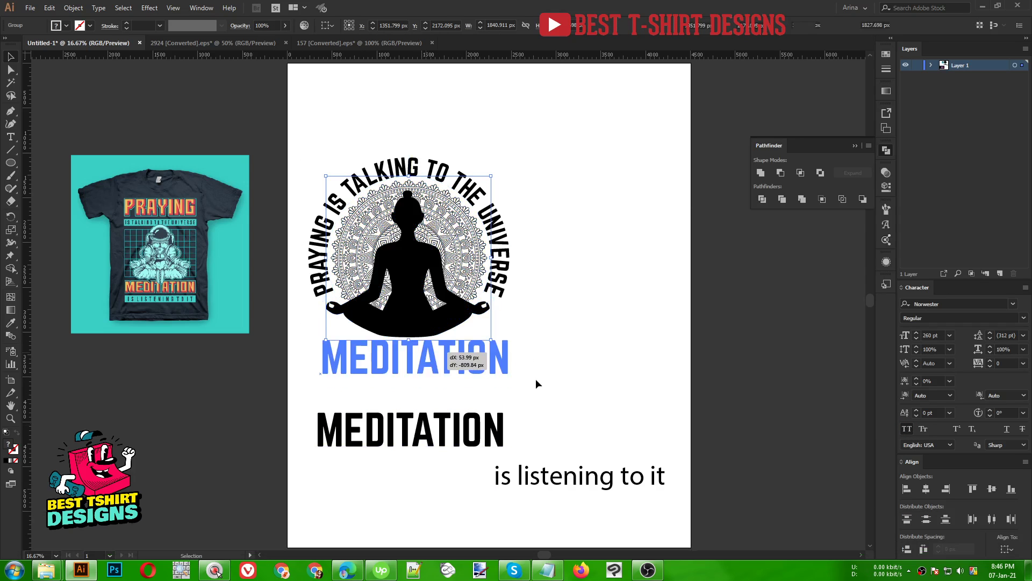
drag(541, 382, 328, 115)
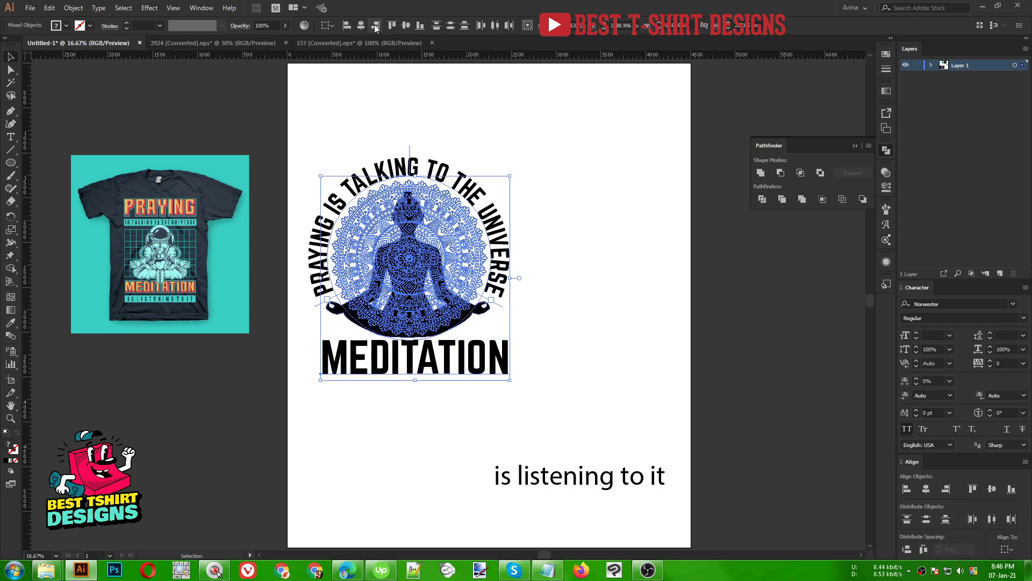
click(425, 91)
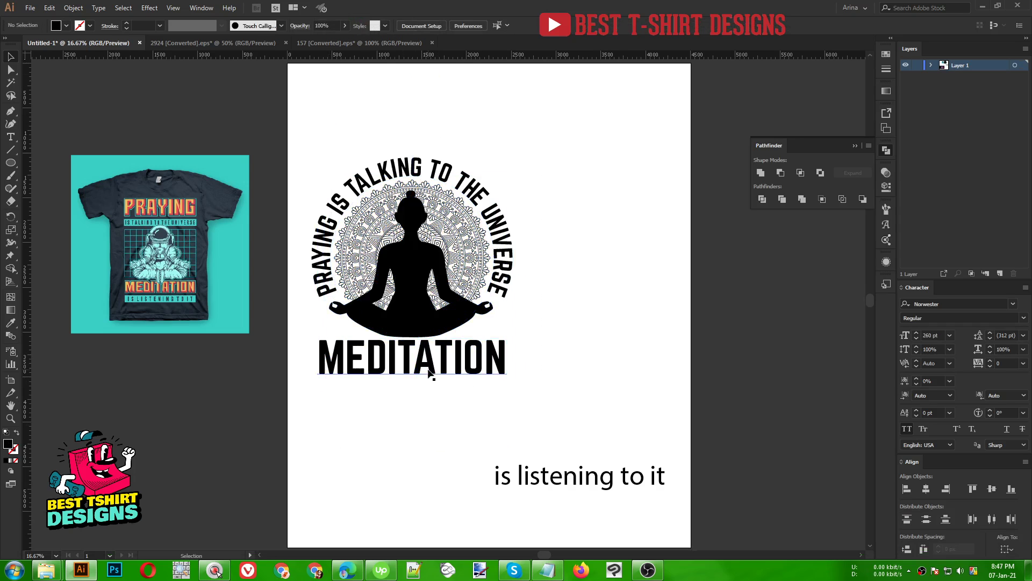
Shrink MEDITATION from its centre to about 378 pt and nudge it up close under the silhouette.
scroll(418, 364, up, 1)
click(549, 359)
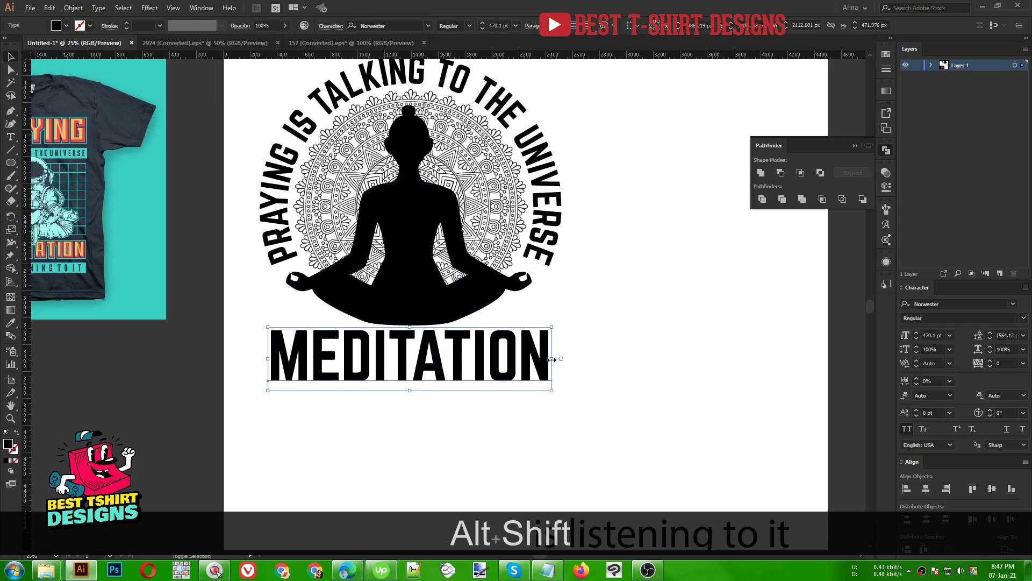
drag(549, 357, 525, 357)
key(alt+shift+Up)
key(alt+shift+Up)
key(alt+shift+Up)
key(alt+shift+Up)
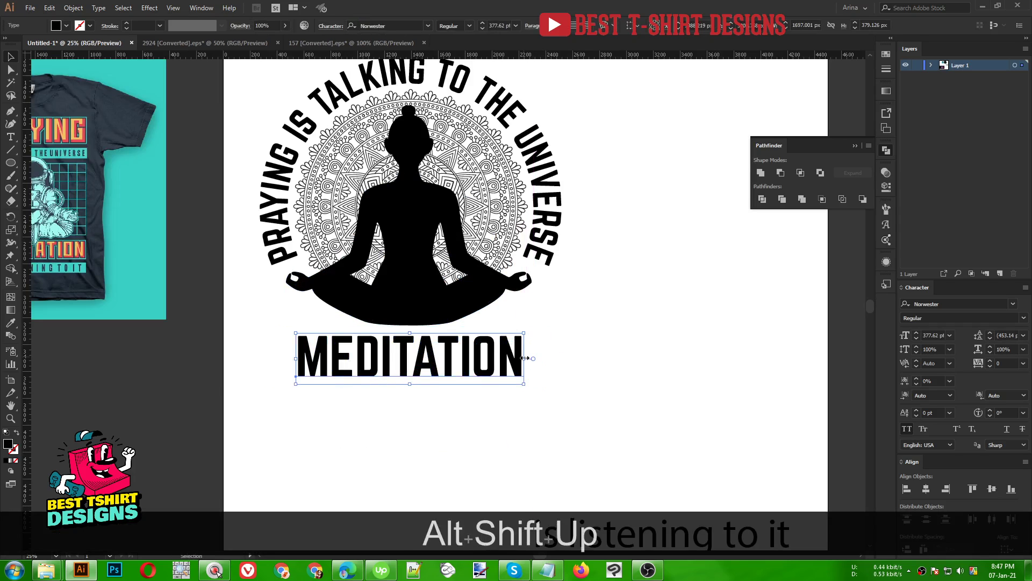
key(alt+shift+Up)
key(alt+shift+Up)
key(alt+shift+Up)
key(alt+shift+Up)
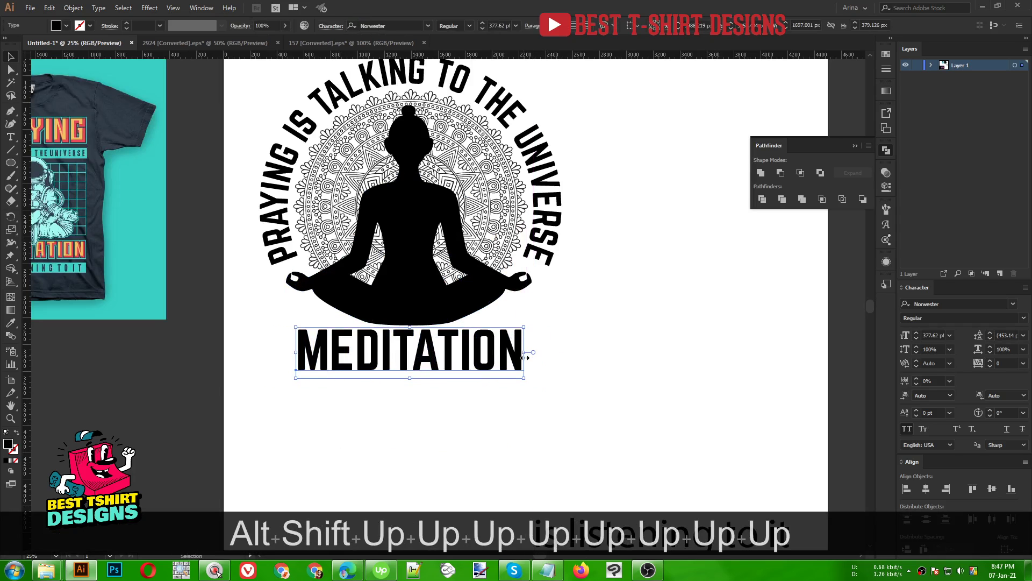
Move "is listening to it" below MEDITATION and set its font to Hello Valentica Regular after trying Dastend.
scroll(546, 296, down, 1)
drag(535, 417, 383, 350)
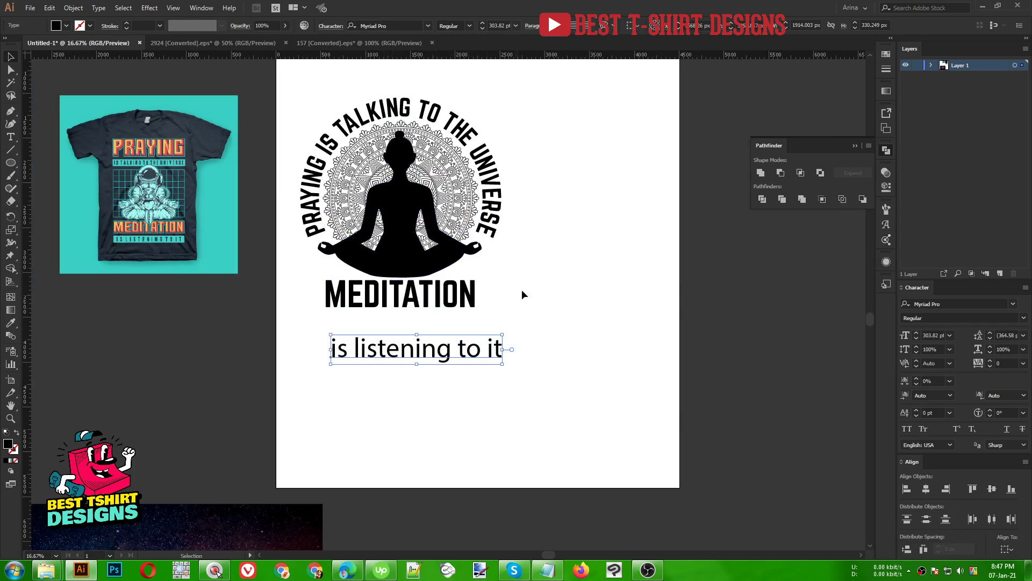
click(411, 20)
text(das)
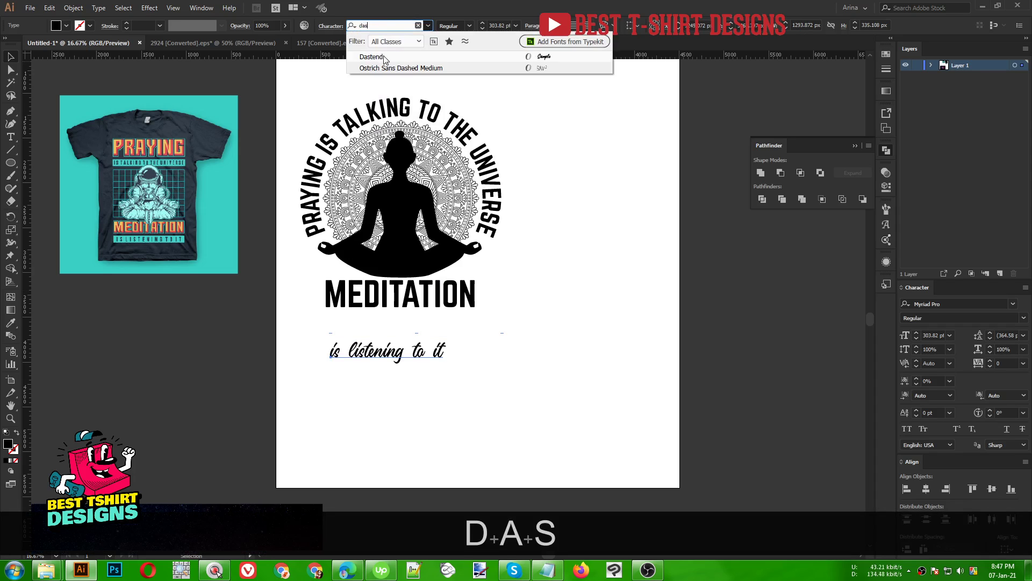
click(384, 58)
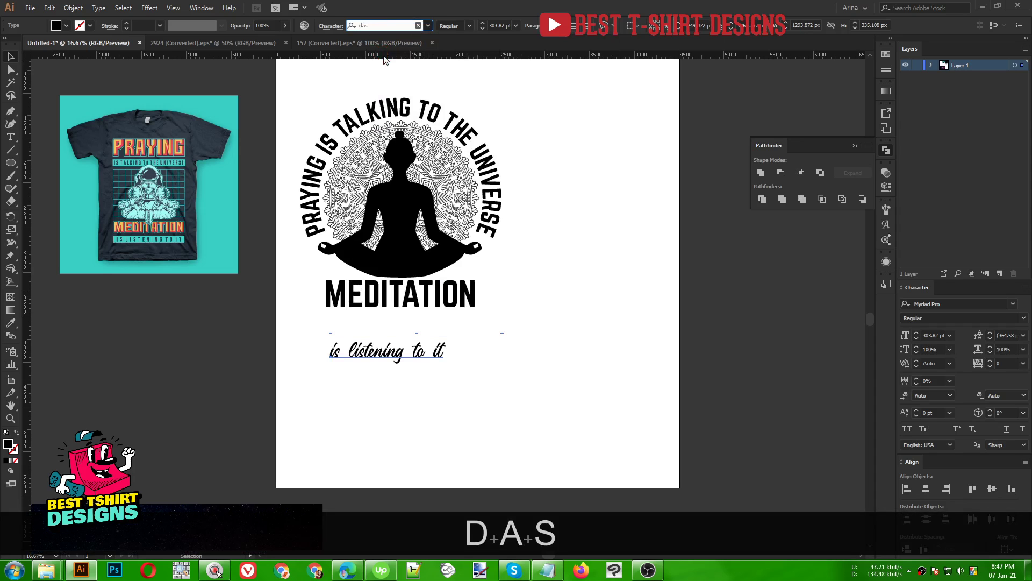
click(394, 25)
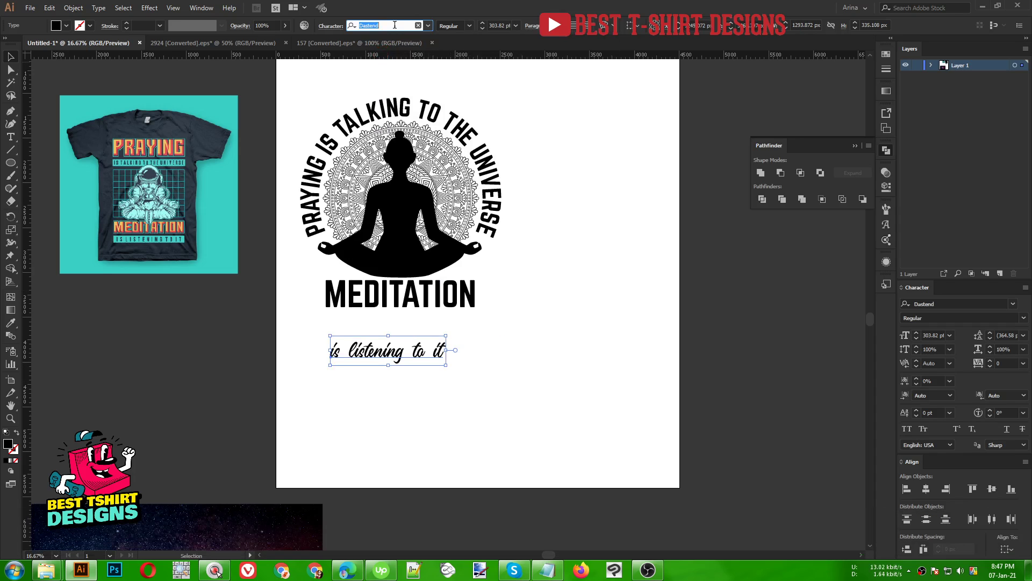
text(hello)
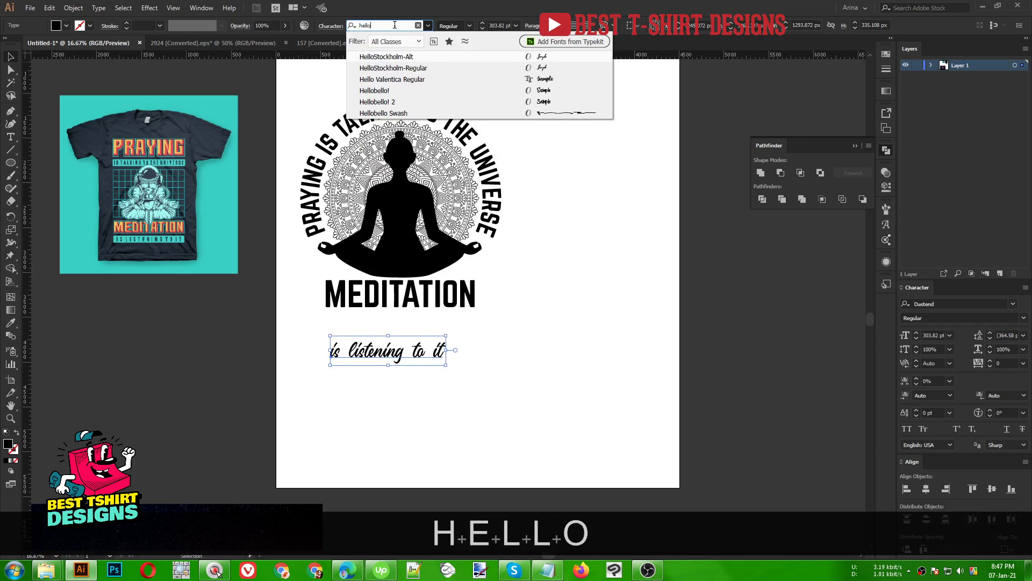
click(400, 79)
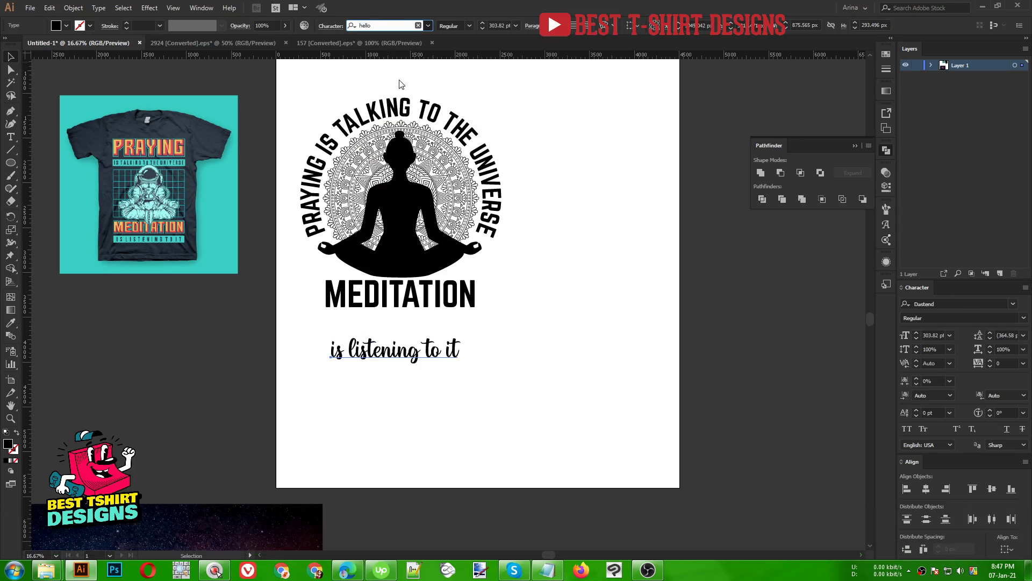
Centre "is listening to it" under MEDITATION, scale it to about 309 pt and nudge it up close beneath the word.
scroll(430, 350, up, 1)
drag(430, 348, 489, 318)
key(alt+shift+Up)
key(alt+shift+Up)
key(alt+shift+Up)
key(alt+shift+Up)
key(alt+shift+Up)
key(alt+shift+Up)
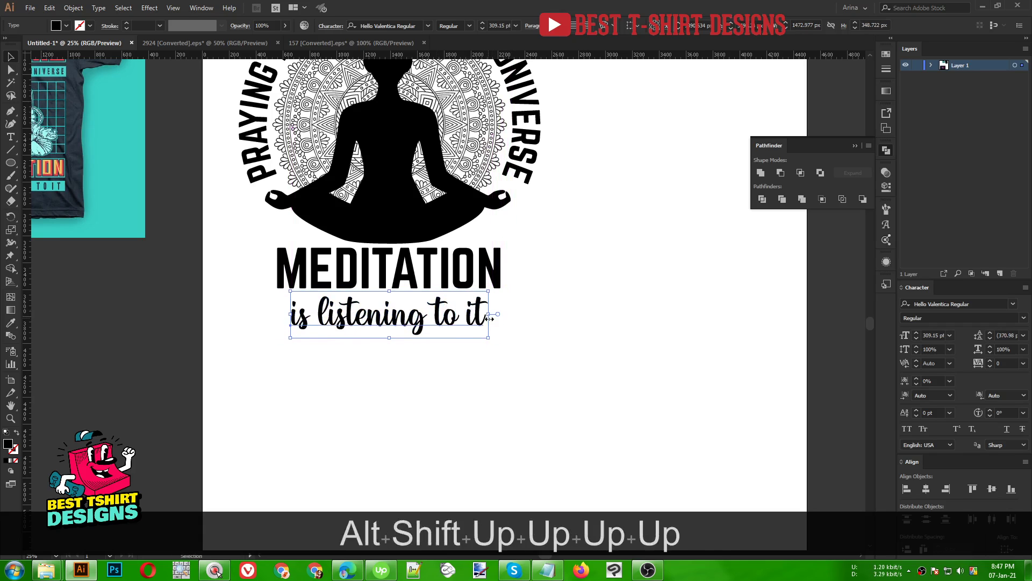
scroll(456, 340, down, 1)
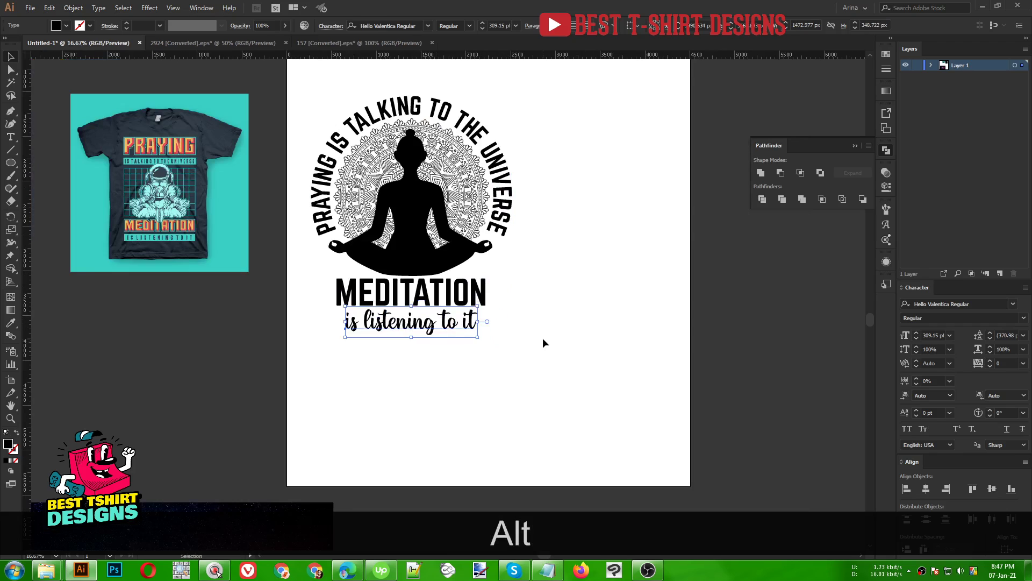
click(543, 339)
Draw an unfilled rectangle with a 1 pt black stroke, about 1920 by 550 px, around MEDITATION and the upper part of the script line.
scroll(543, 343, up, 1)
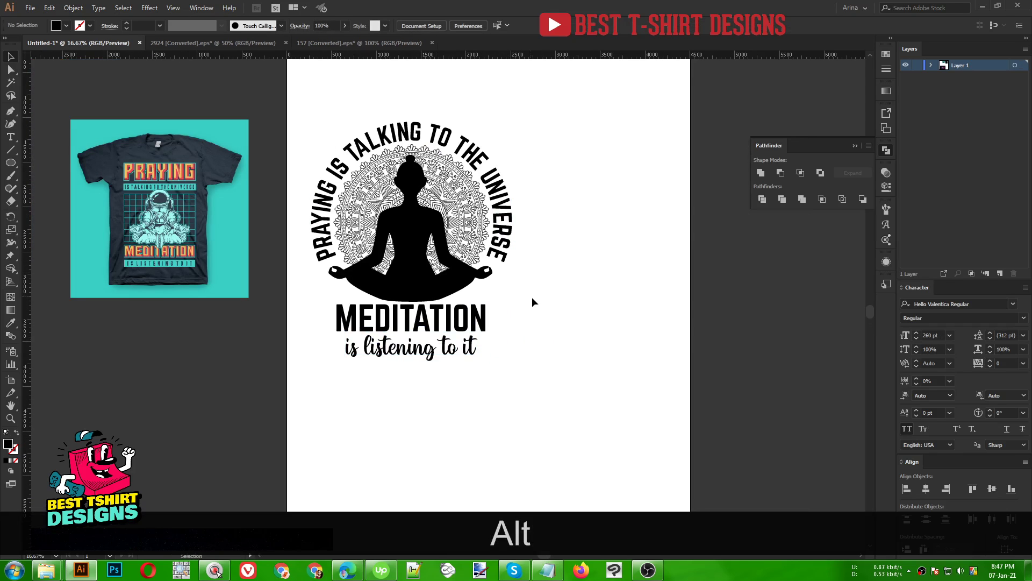
scroll(485, 225, up, 1)
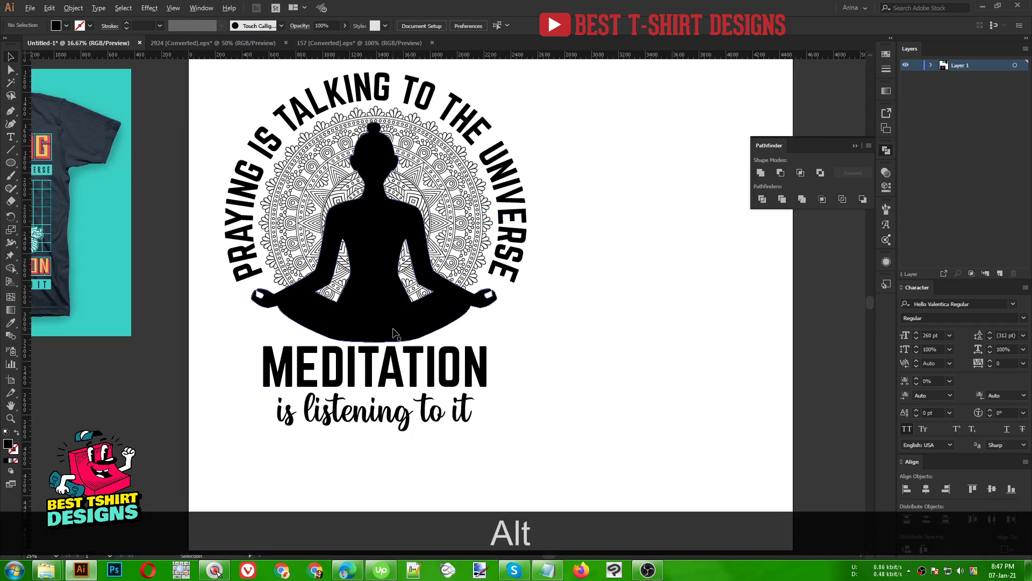
scroll(547, 359, down, 1)
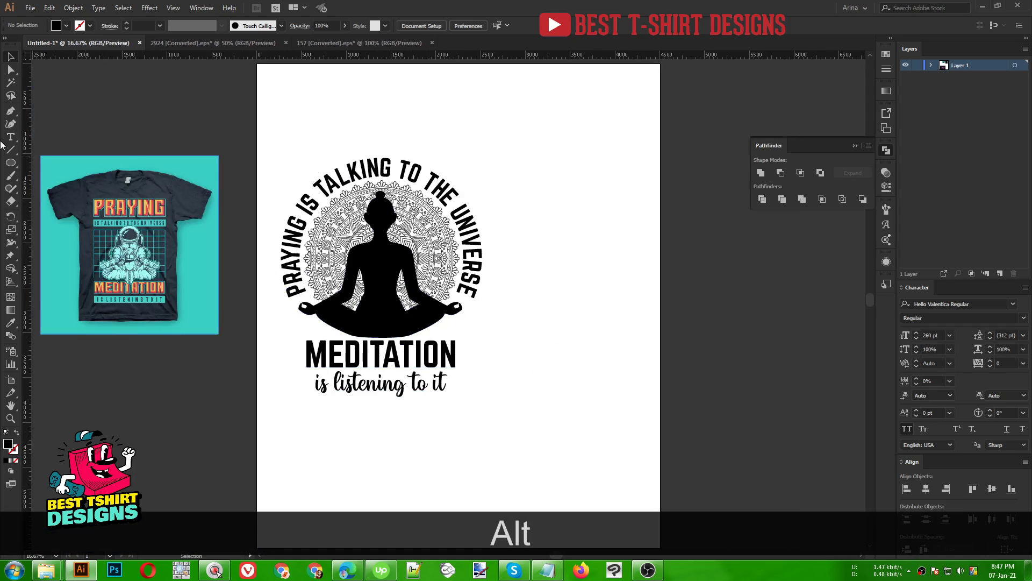
drag(11, 162, 35, 164)
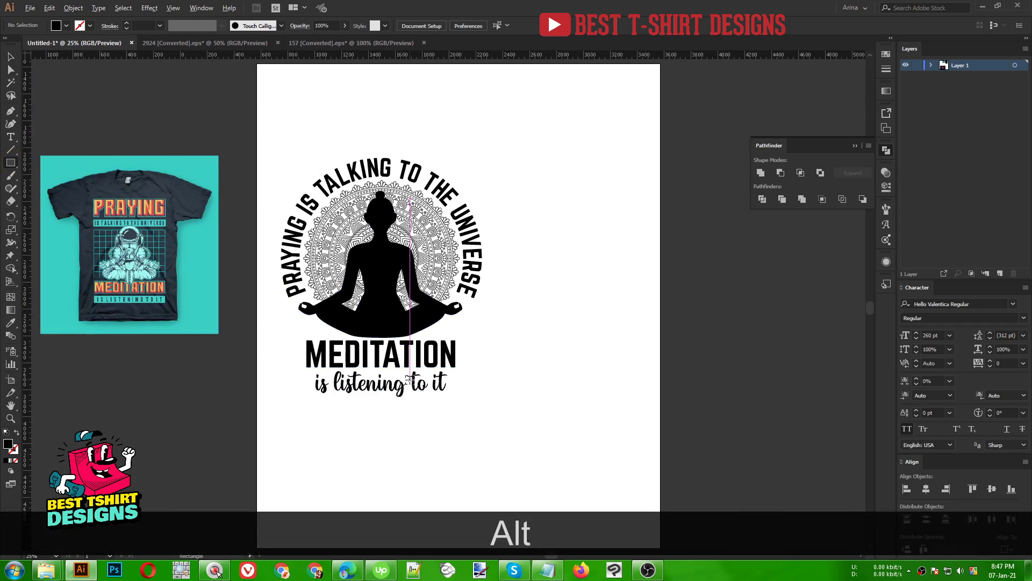
scroll(410, 379, up, 1)
mouse_move(239, 314)
mouse_down()
mouse_move(461, 388)
mouse_move(495, 387)
mouse_up()
key(shift+x)
key(v)
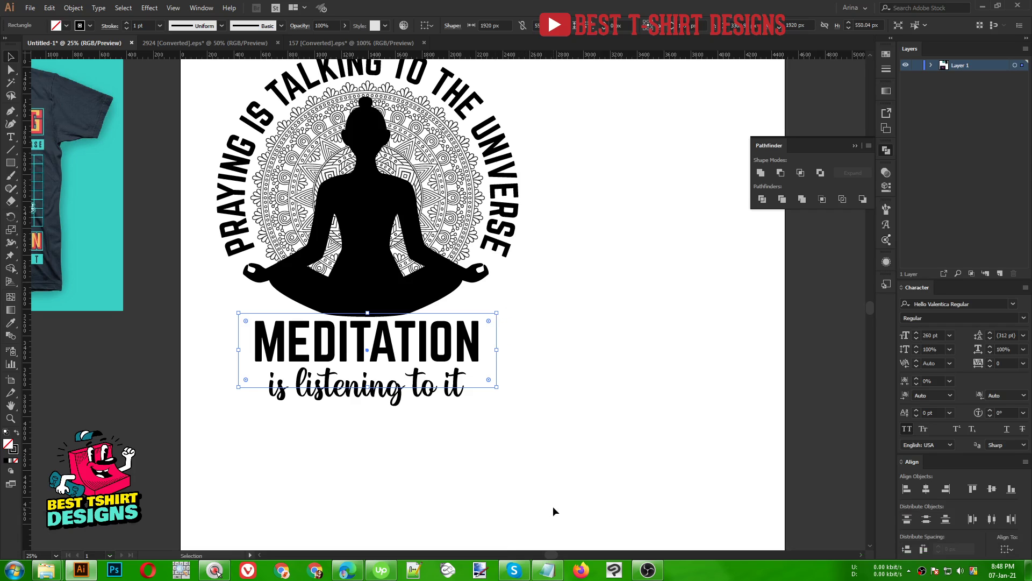
Increase the stroke weight of the rectangle around MEDITATION to 30 pt.
scroll(146, 28, up, 2)
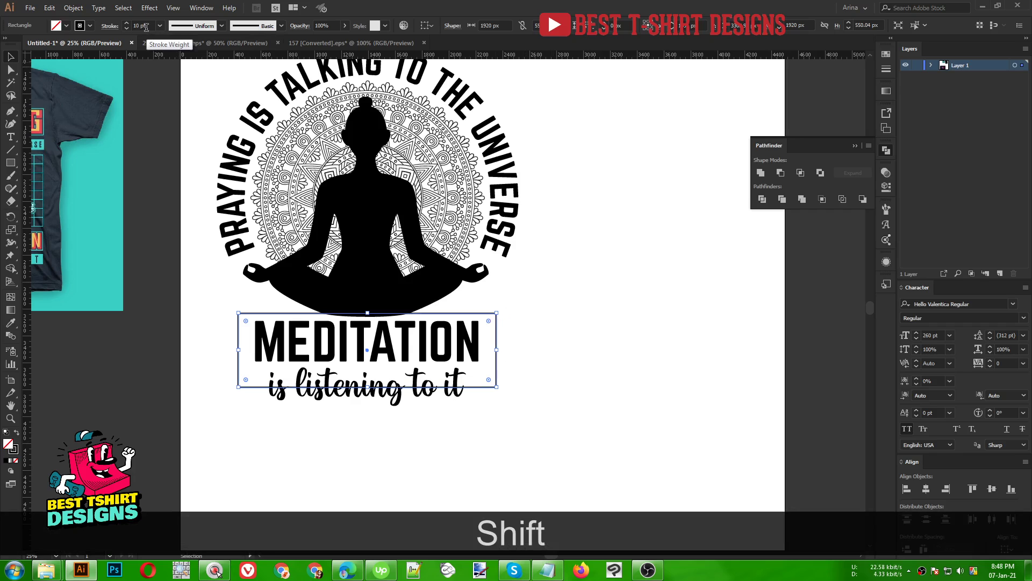
scroll(145, 27, up, 1)
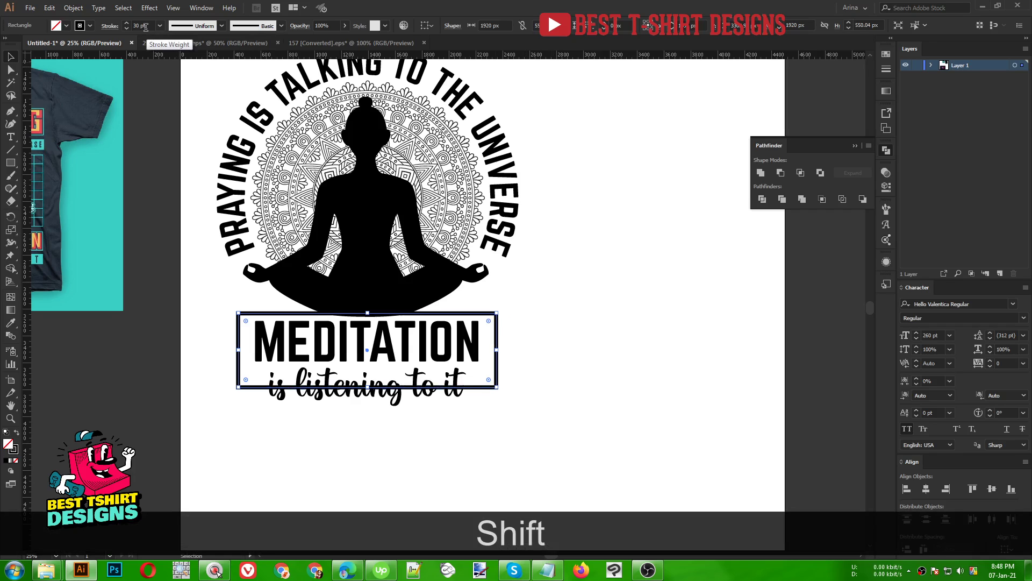
click(555, 363)
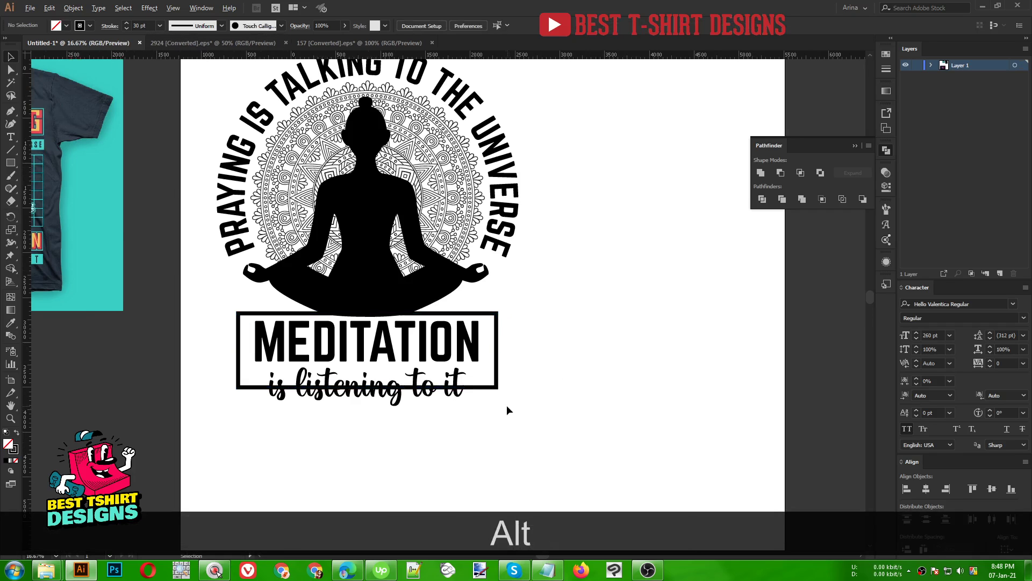
Align the silhouette, mandala, text lines and rectangle to a common horizontal centre.
scroll(511, 410, down, 1)
drag(536, 413, 314, 126)
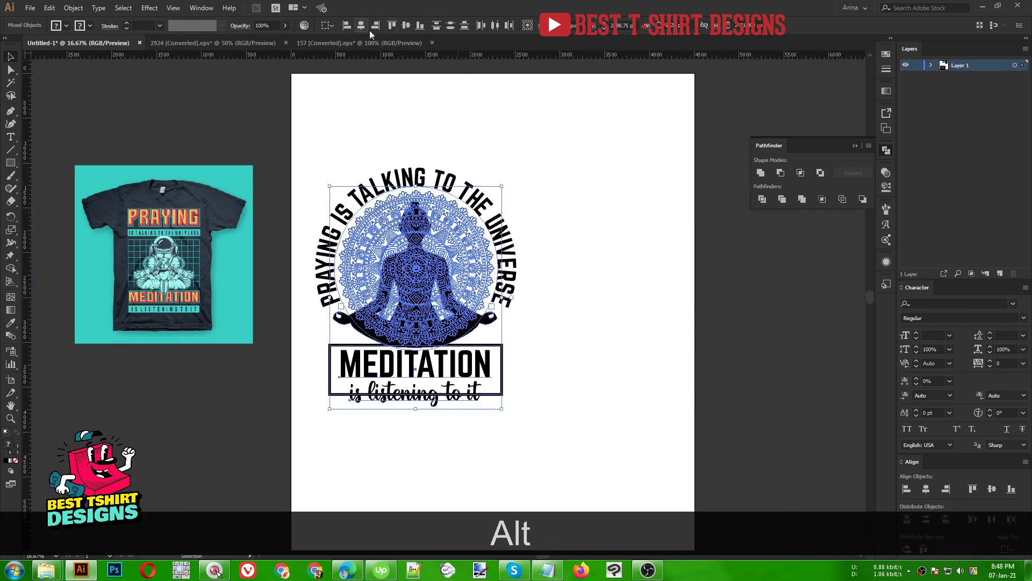
click(357, 24)
click(466, 115)
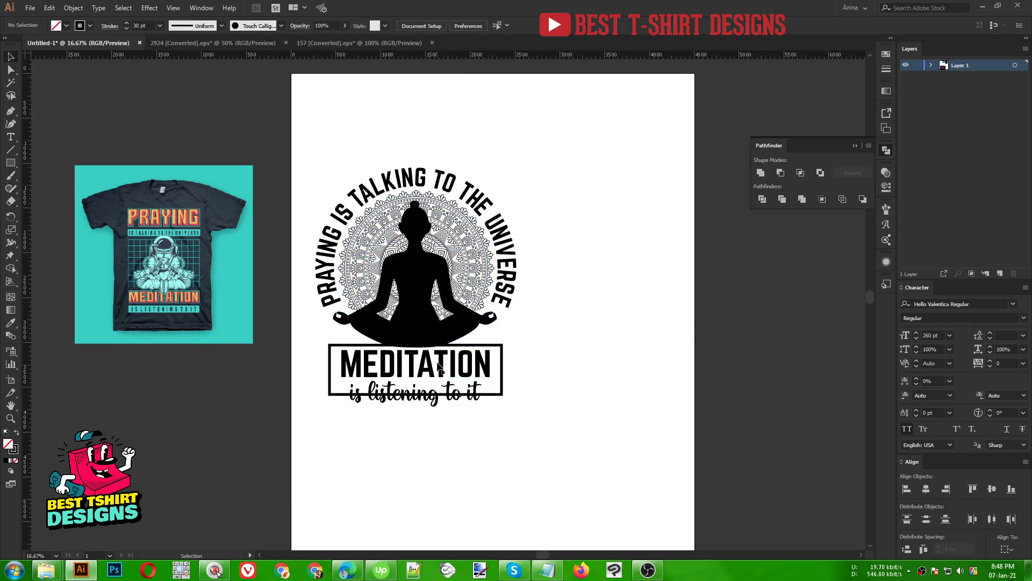
Try to convert the curved "PRAYING IS TALKING TO THE UNIVERSE" text to outlines and undo the conversion.
scroll(439, 368, up, 1)
scroll(462, 215, up, 1)
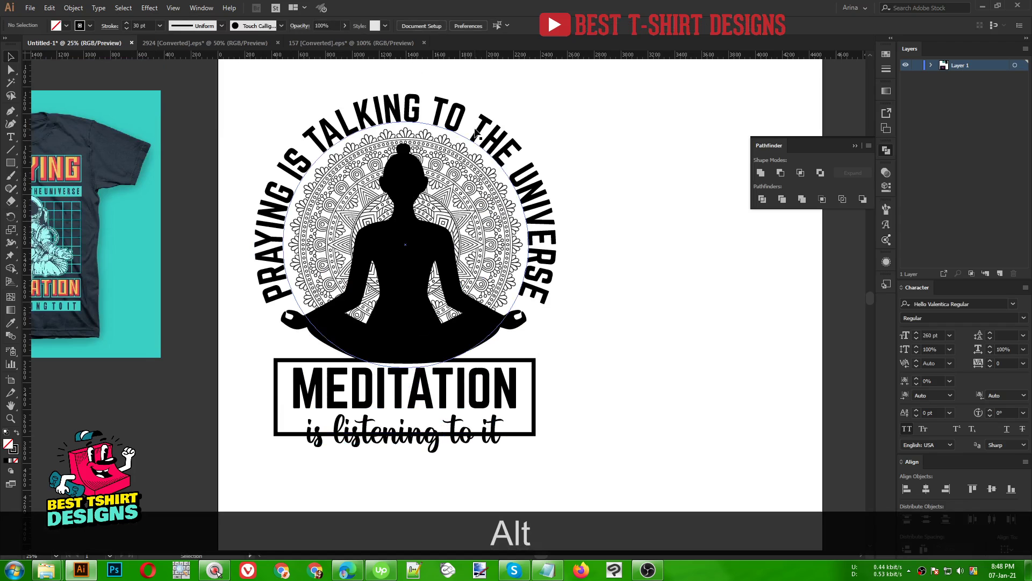
double_click(476, 133)
right_click(477, 133)
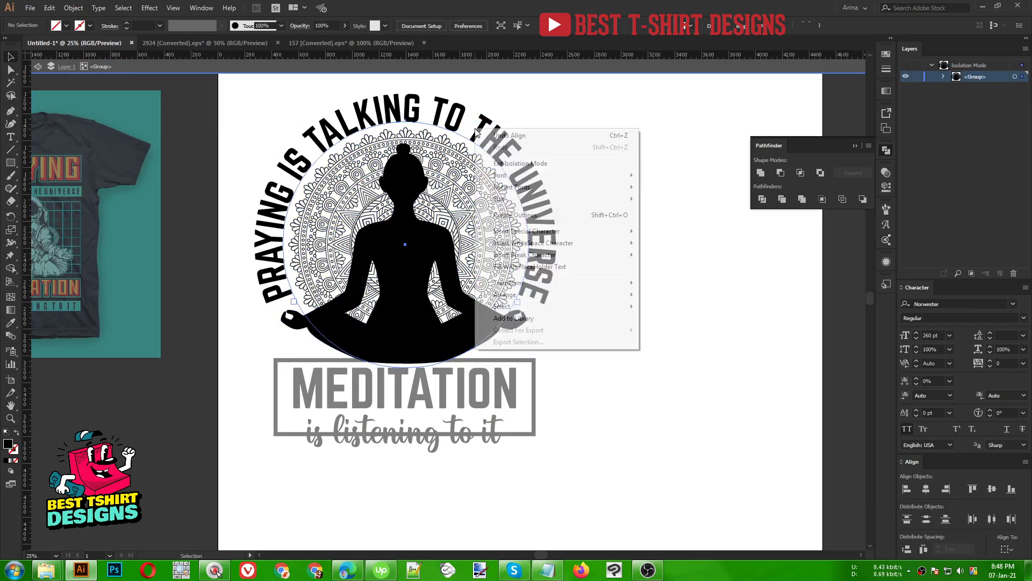
click(499, 215)
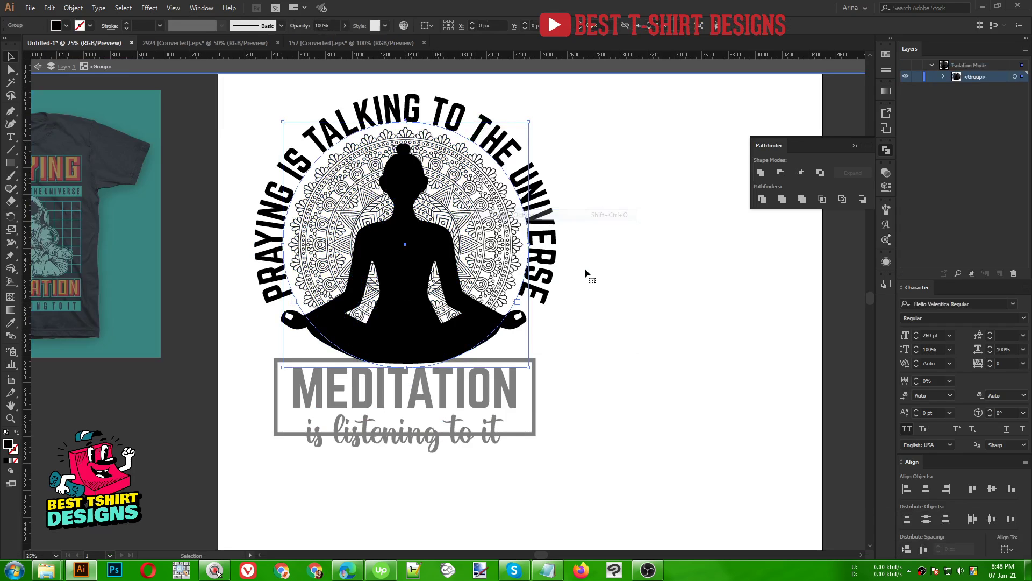
double_click(648, 301)
click(447, 397)
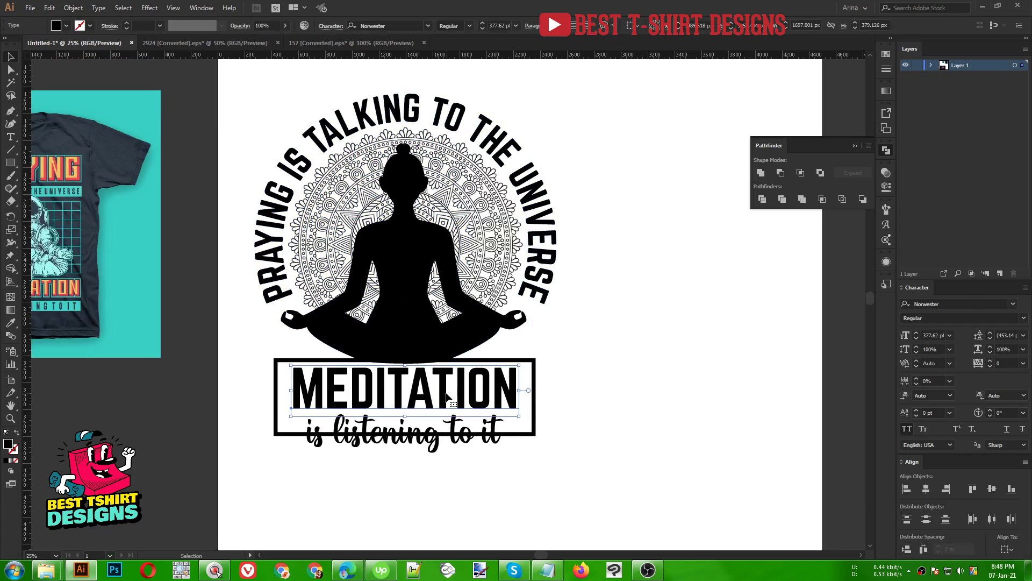
click(564, 394)
key(ctrl+z)
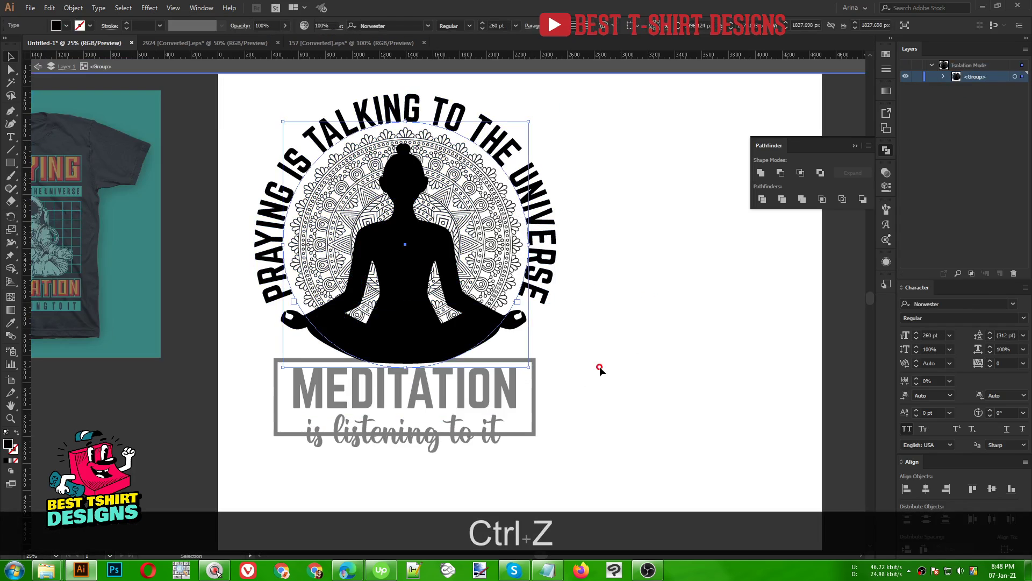
key(ctrl+z)
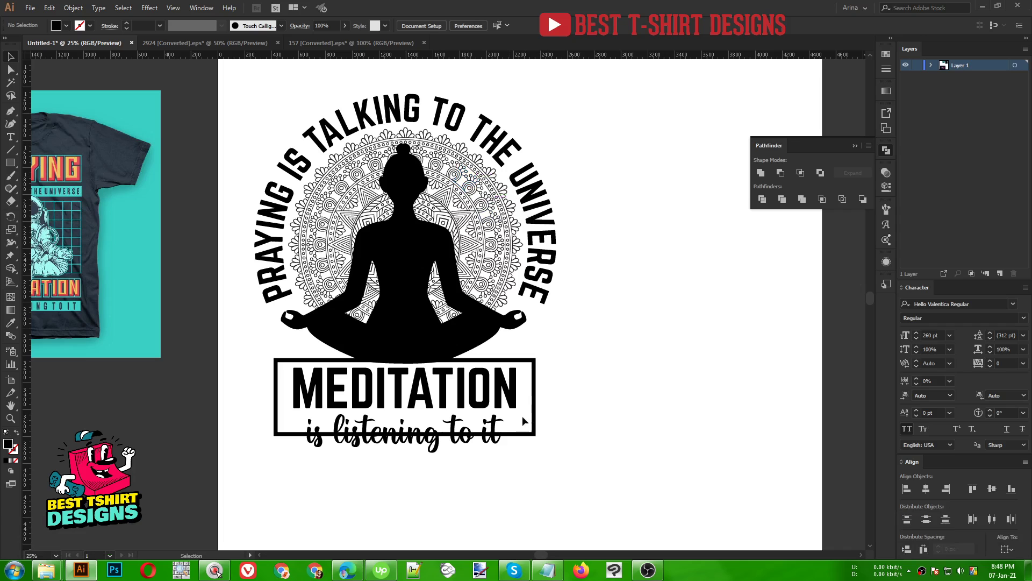
Convert the script line "is listening to it" to outlines.
scroll(457, 446, up, 1)
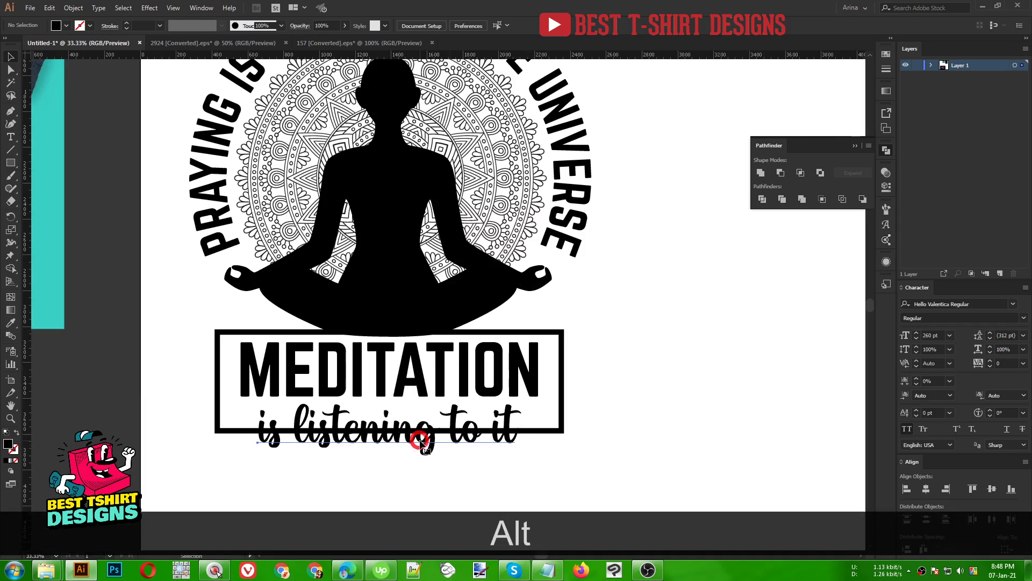
click(425, 441)
right_click(421, 441)
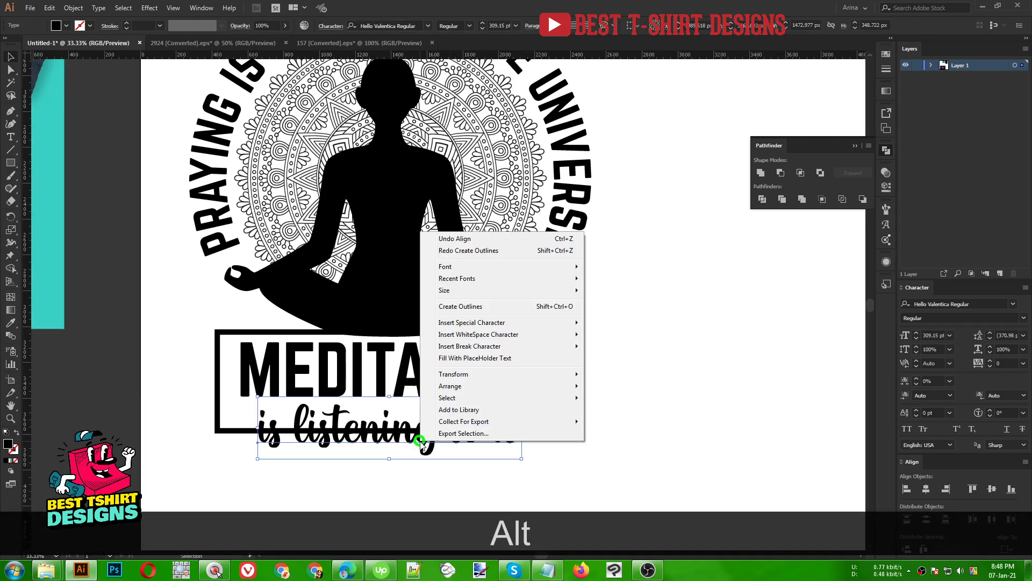
click(467, 306)
click(562, 387)
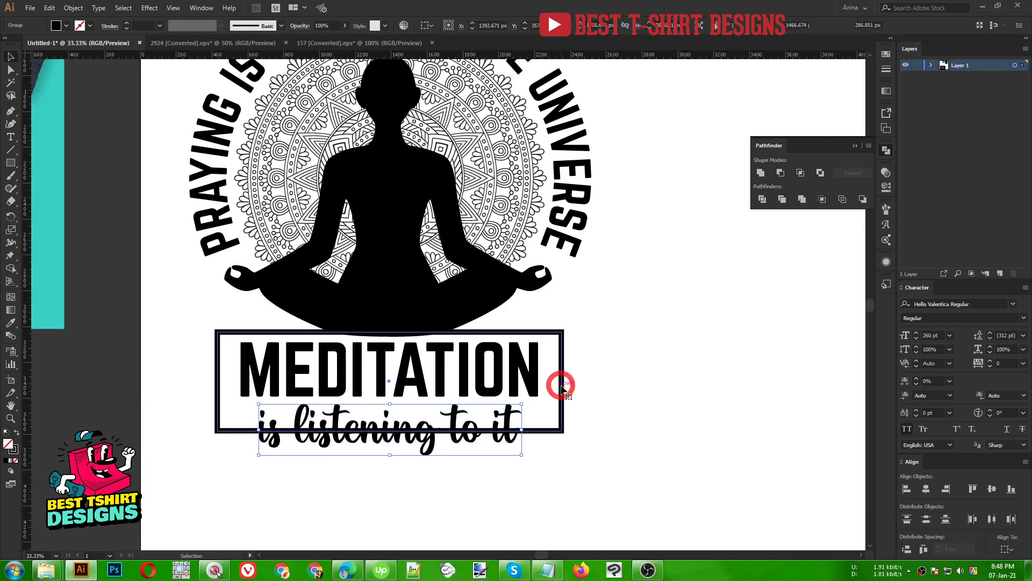
Isolate the meditating silhouette and erase the lower part of its legs that overlaps the rectangle's upper edge, using a straight-edged Eraser area.
click(427, 307)
double_click(474, 321)
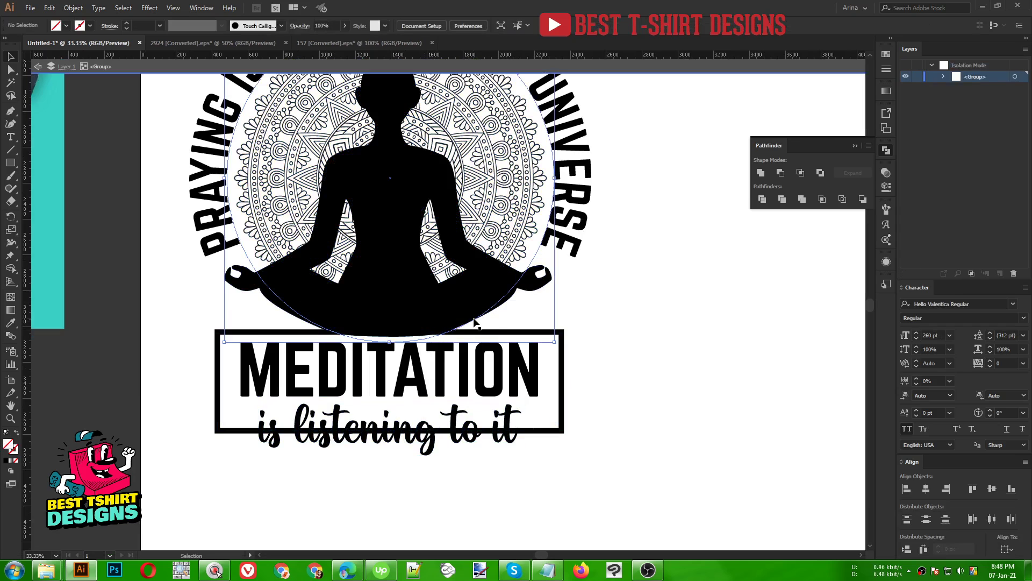
click(480, 305)
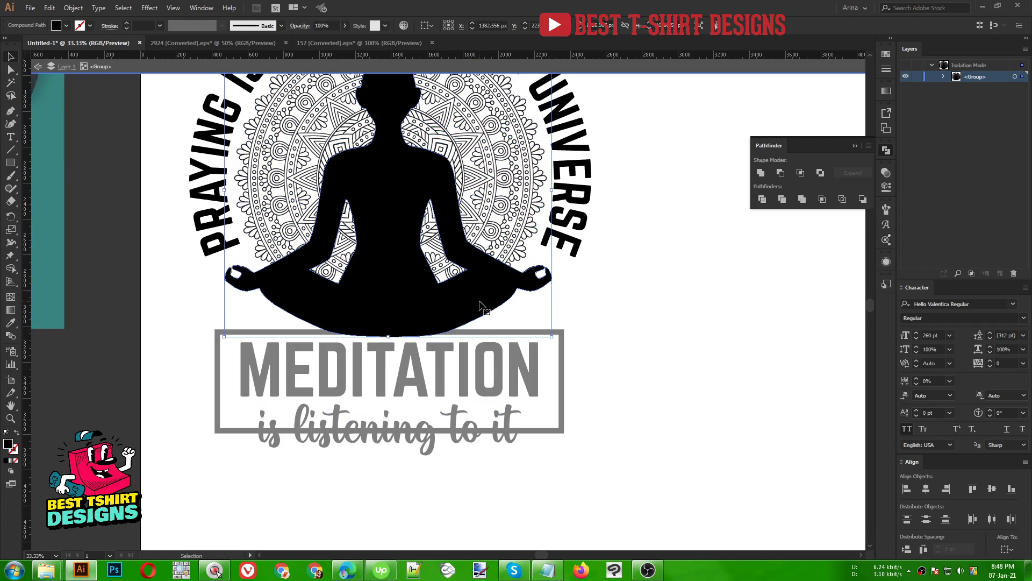
key(shift)
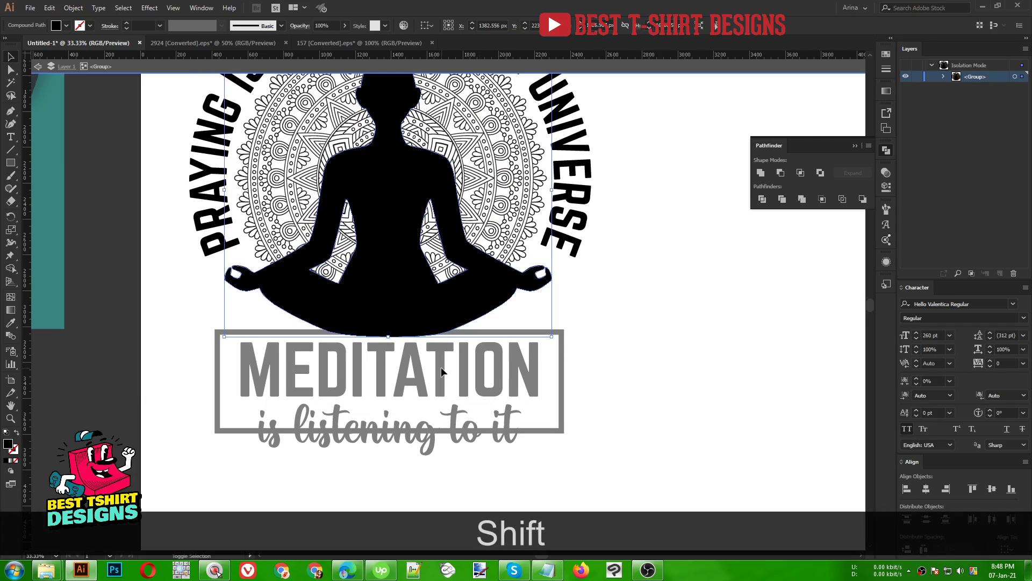
key(shift+e)
key(alt)
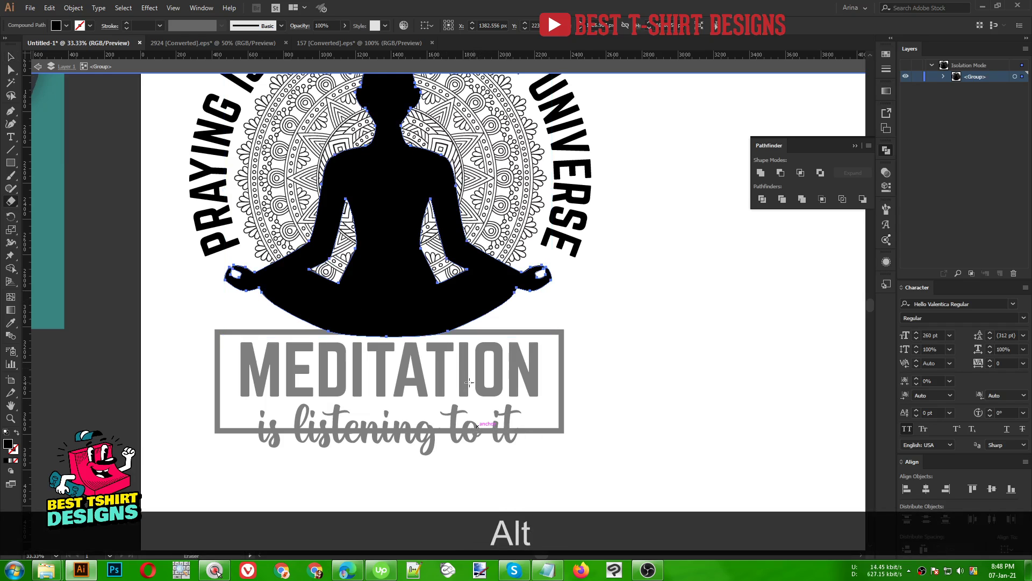
mouse_move(583, 399)
mouse_down()
mouse_move(271, 334)
mouse_move(165, 331)
mouse_up()
drag(233, 364, 558, 403)
key(v)
double_click(644, 321)
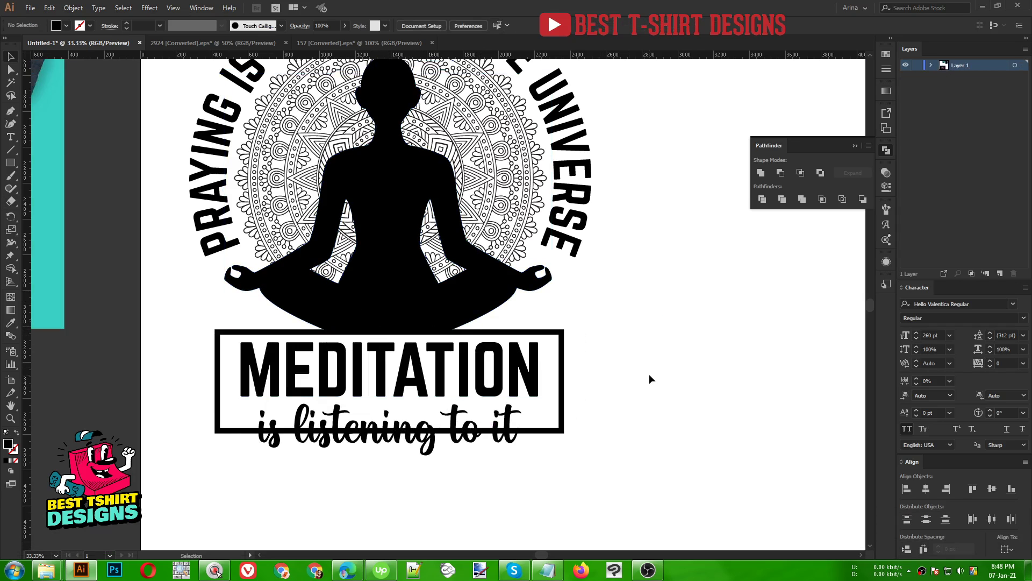
Raise the rectangle's lower edge slightly, making the frame about 533 px high.
click(561, 392)
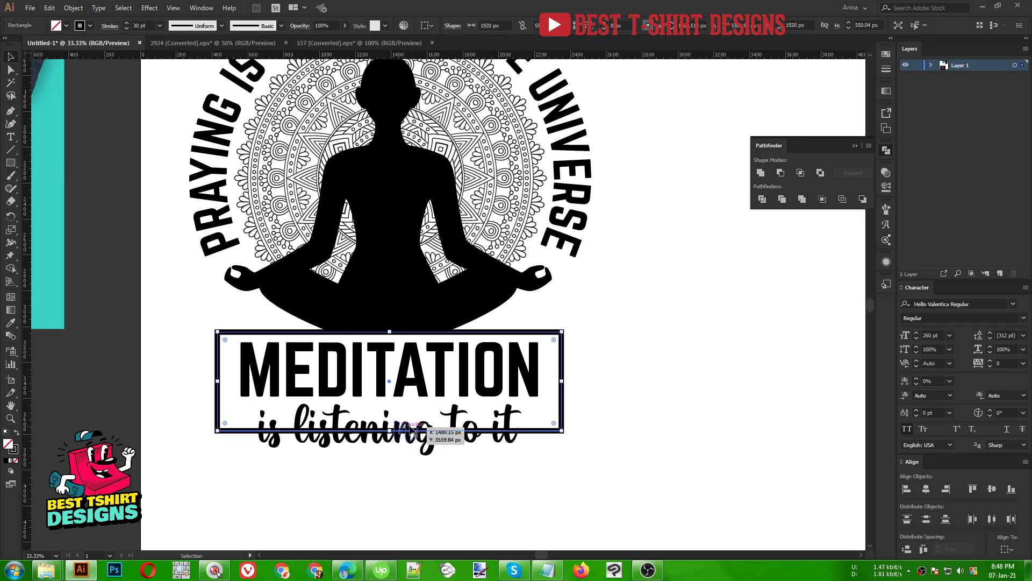
drag(389, 430, 401, 430)
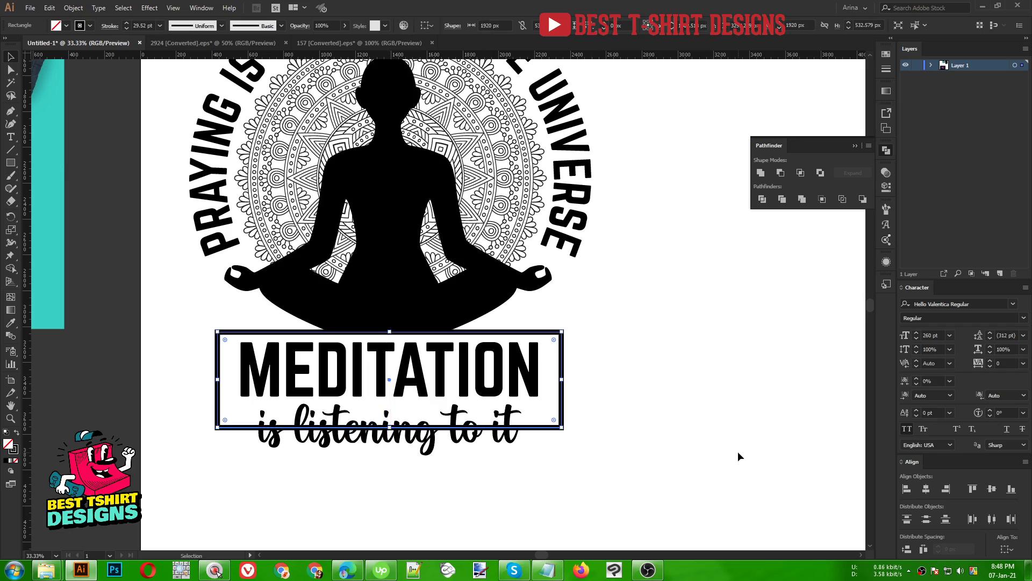
click(737, 453)
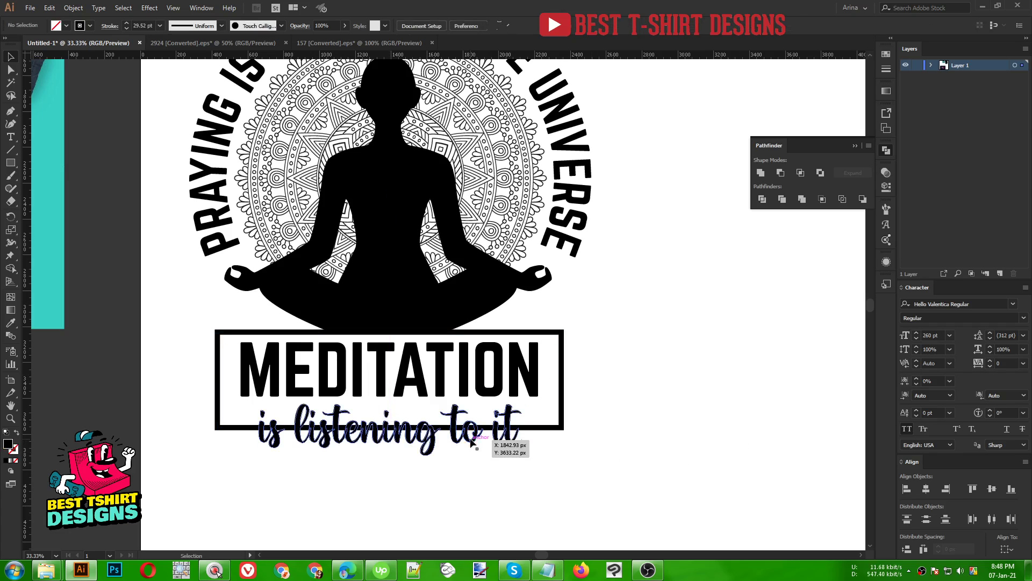
Enlarge the outlined "is listening to it" slightly from its centre and nudge it two increments to the right.
click(497, 433)
drag(524, 430, 529, 430)
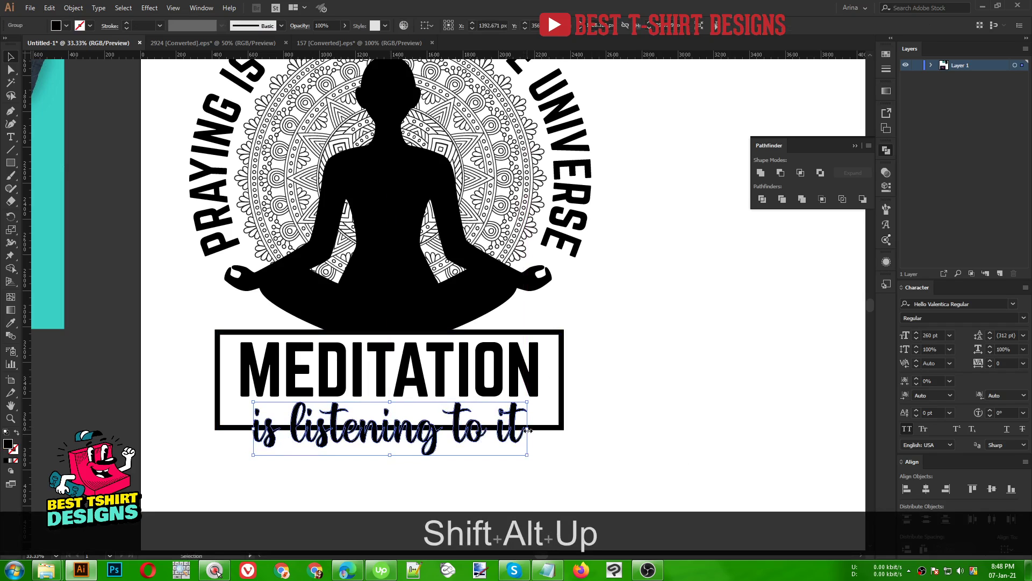
click(612, 472)
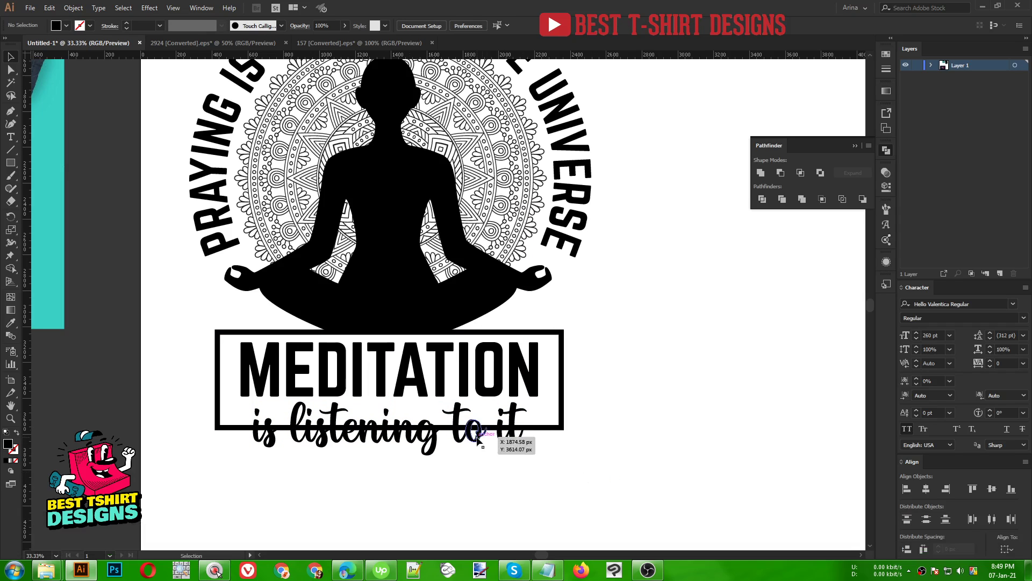
click(500, 432)
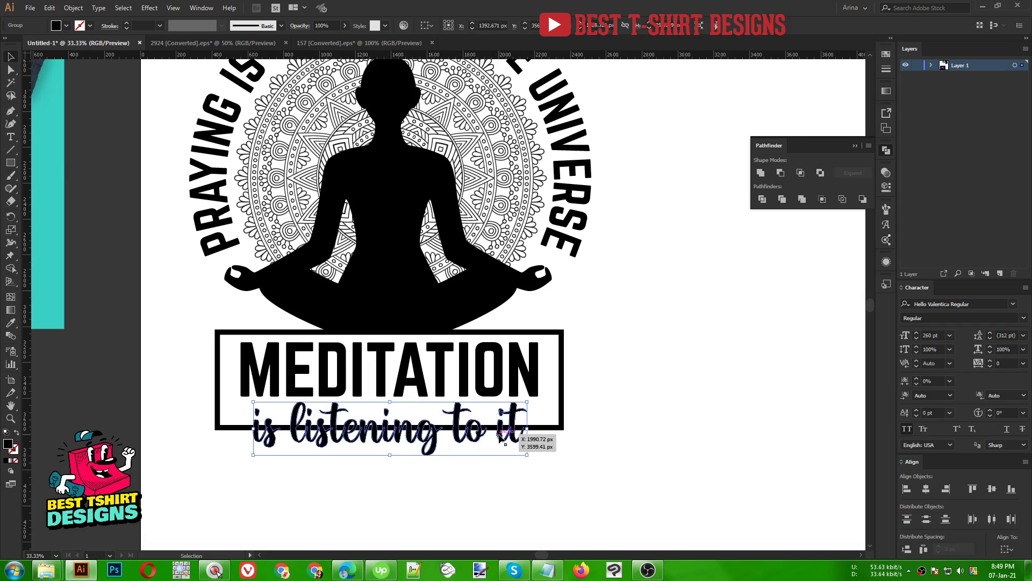
key(Right)
key(Right)
click(393, 474)
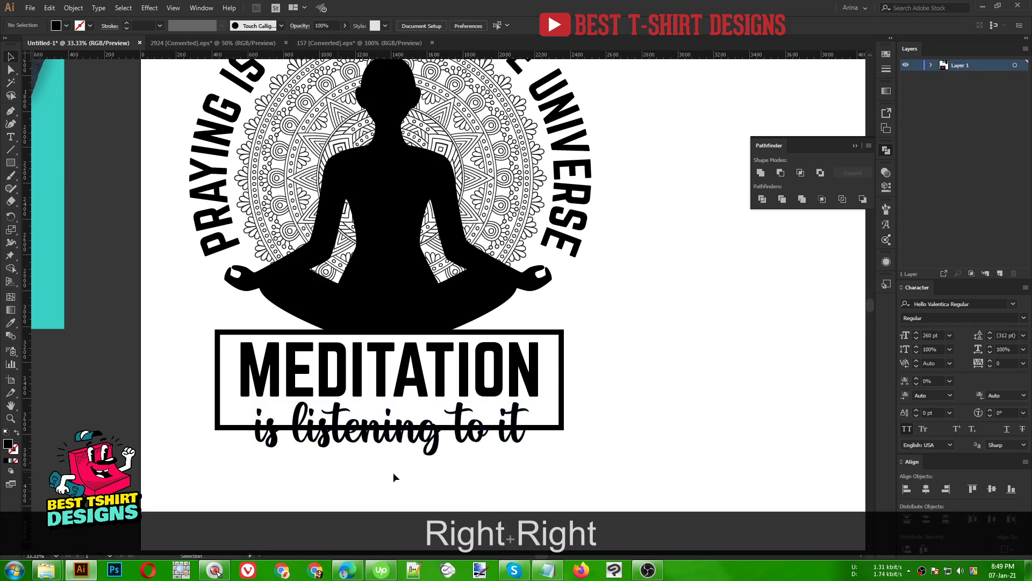
Add three anchor points to the rectangle's lower edge: one just outside each end of the script line and one between them.
scroll(270, 466, up, 2)
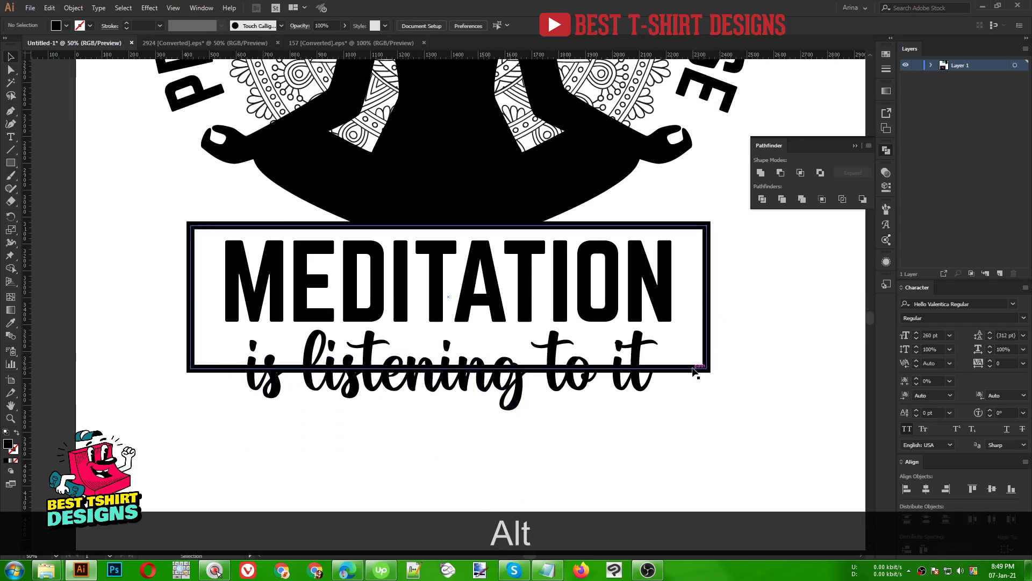
click(693, 370)
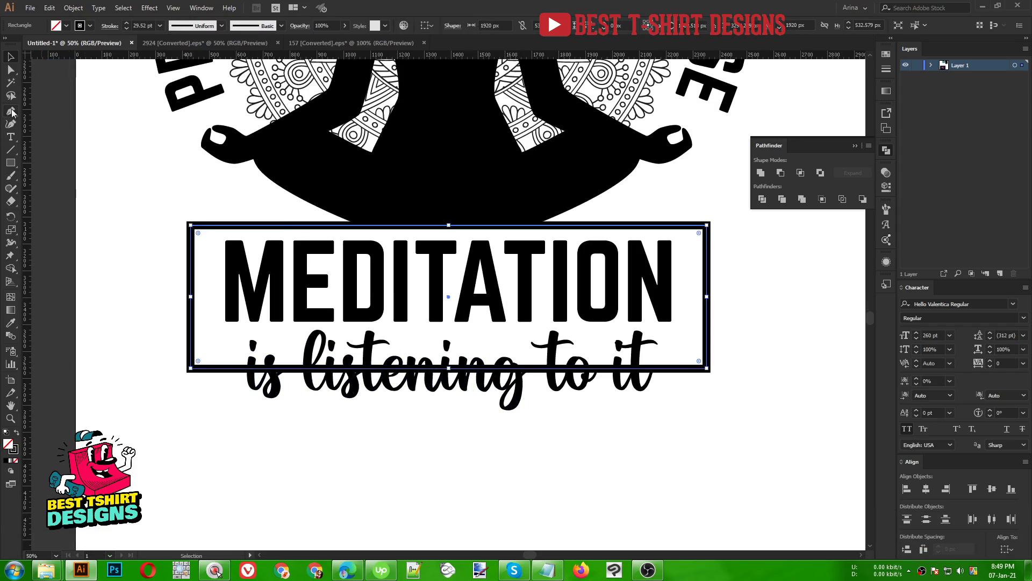
drag(12, 111, 60, 122)
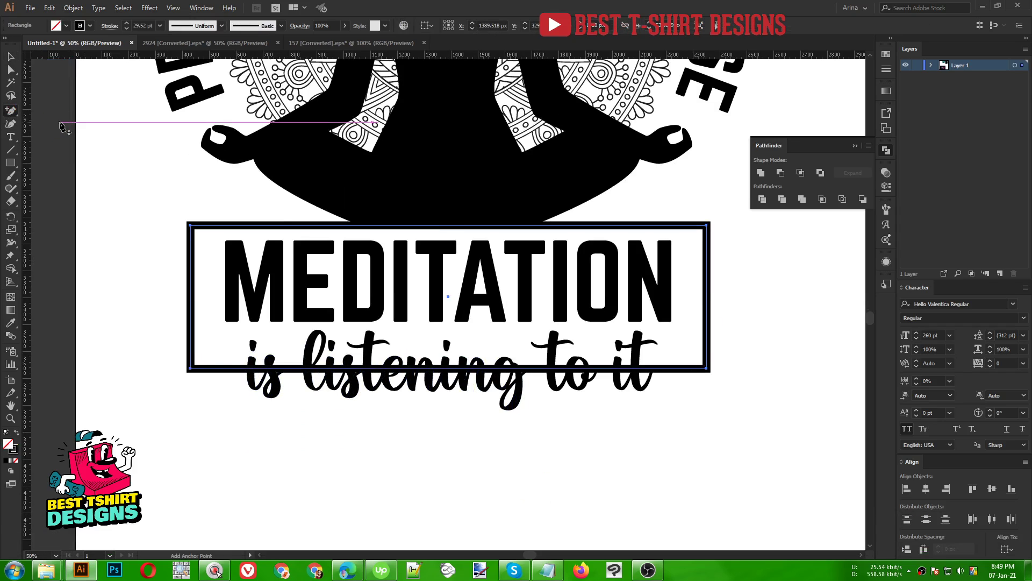
click(231, 369)
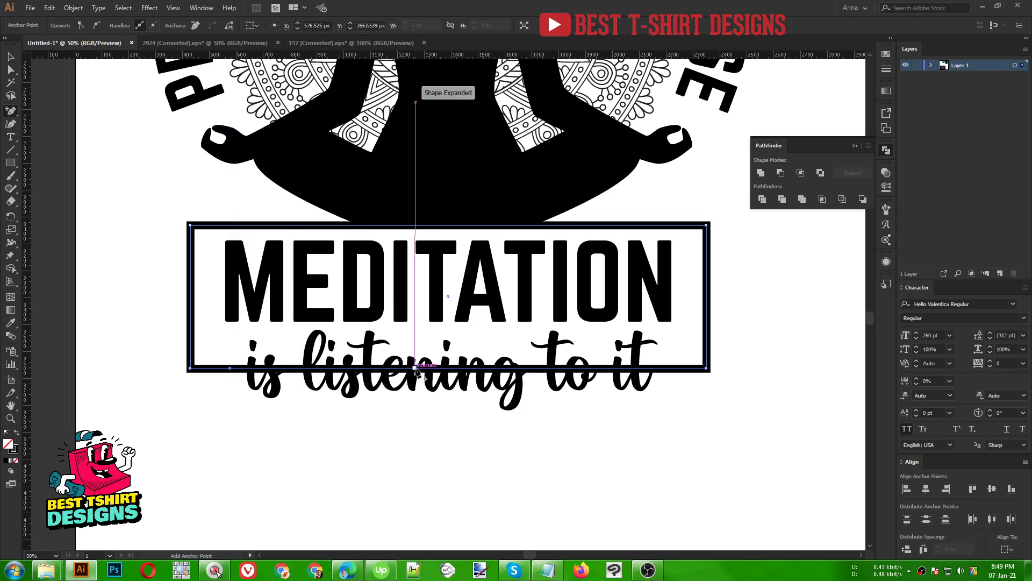
click(486, 387)
click(601, 299)
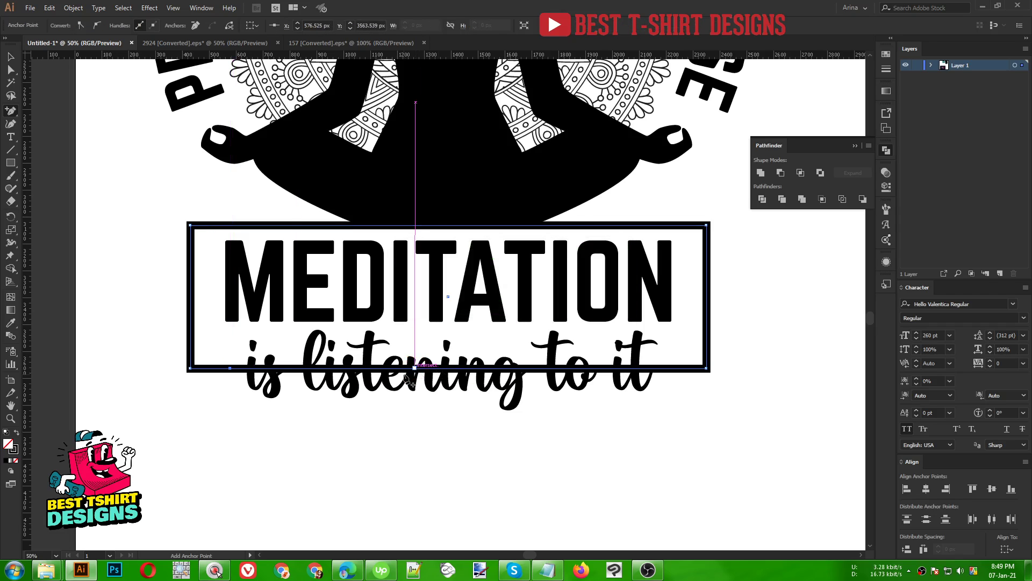
click(420, 369)
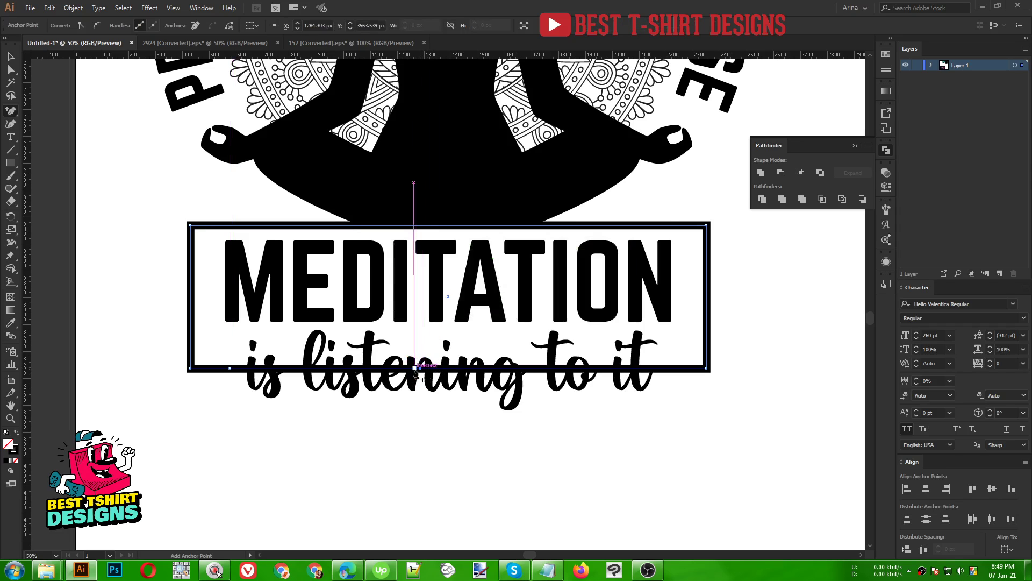
click(671, 369)
Delete the middle anchor point on the rectangle's lower edge to open a gap behind the script line.
key(a)
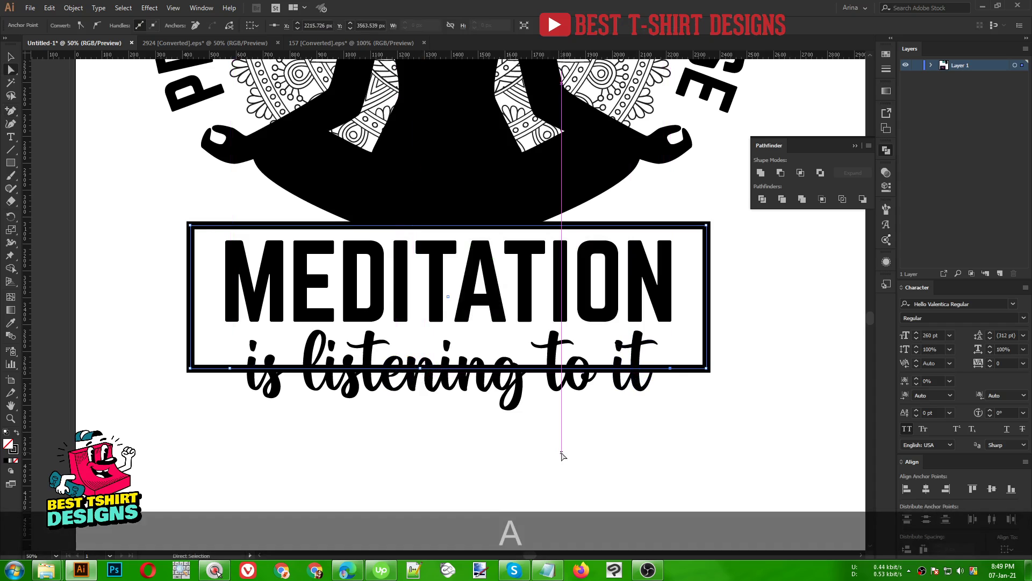
click(419, 368)
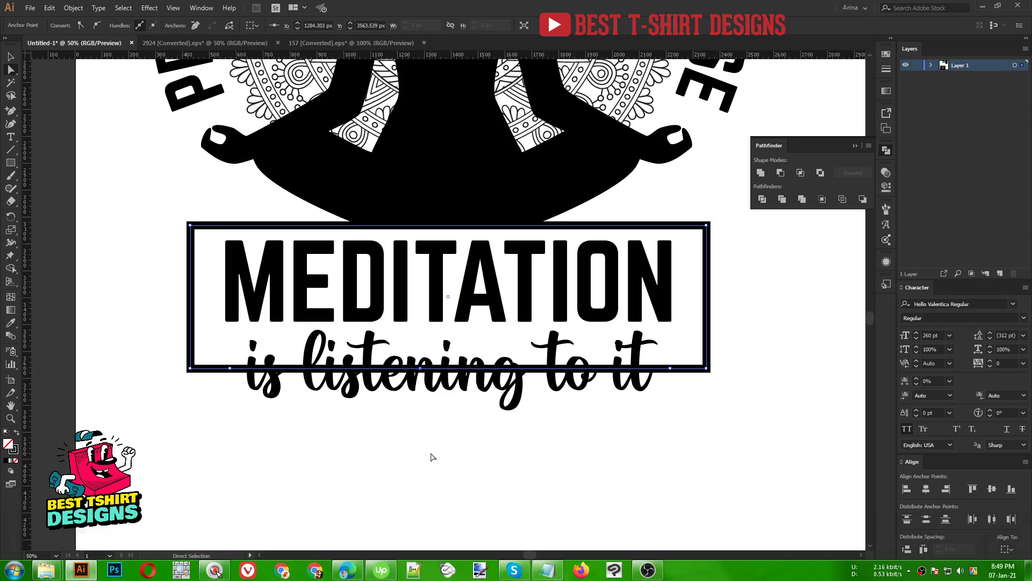
key(Delete)
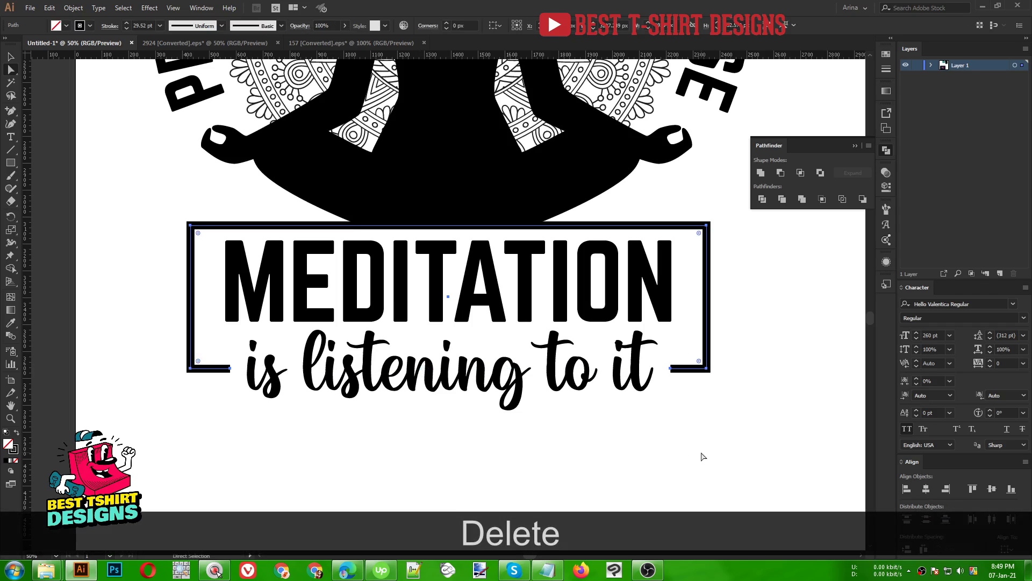
Apply round caps to the stroke of the open rectangle around MEDITATION.
key(v)
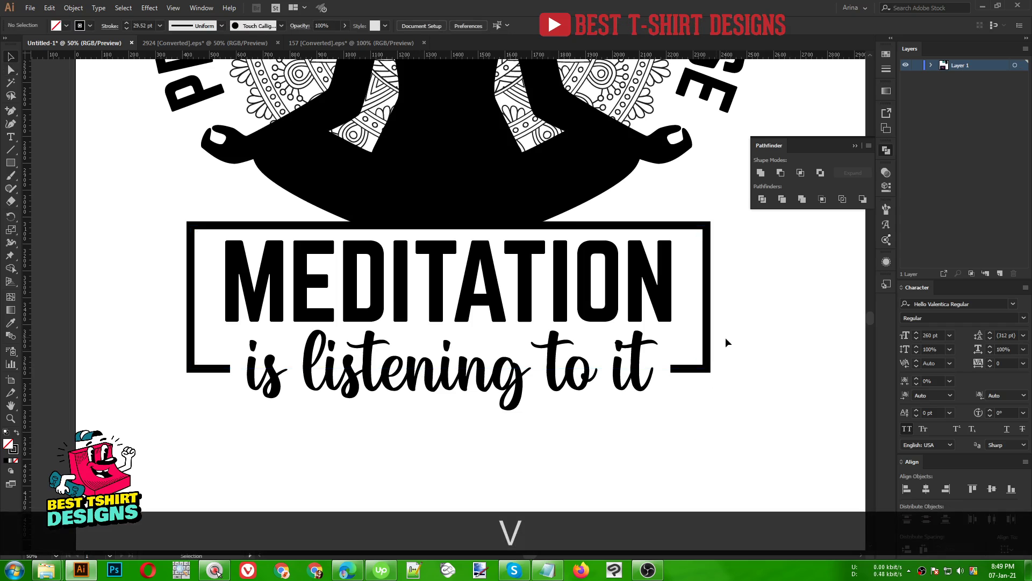
click(693, 367)
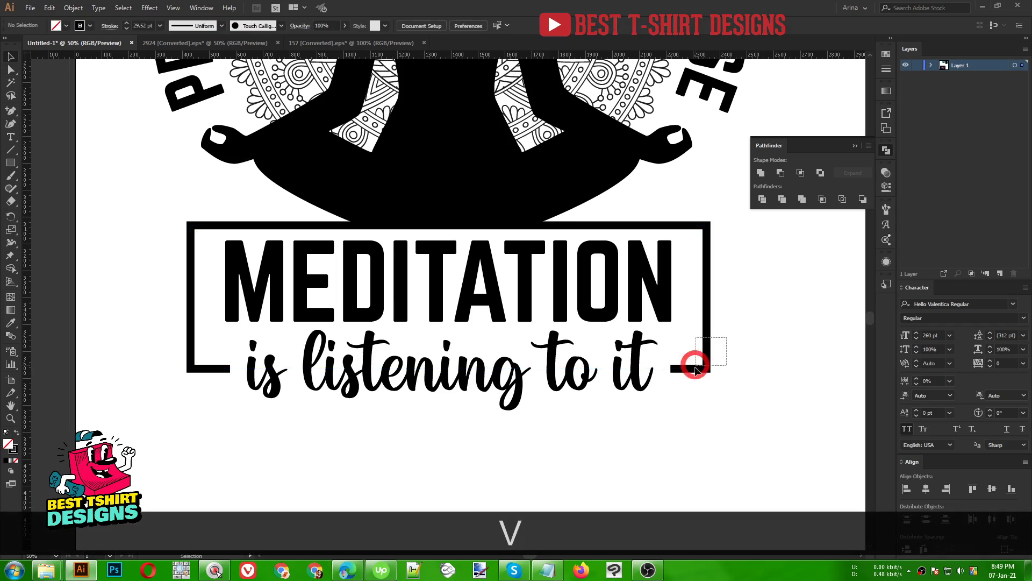
click(107, 26)
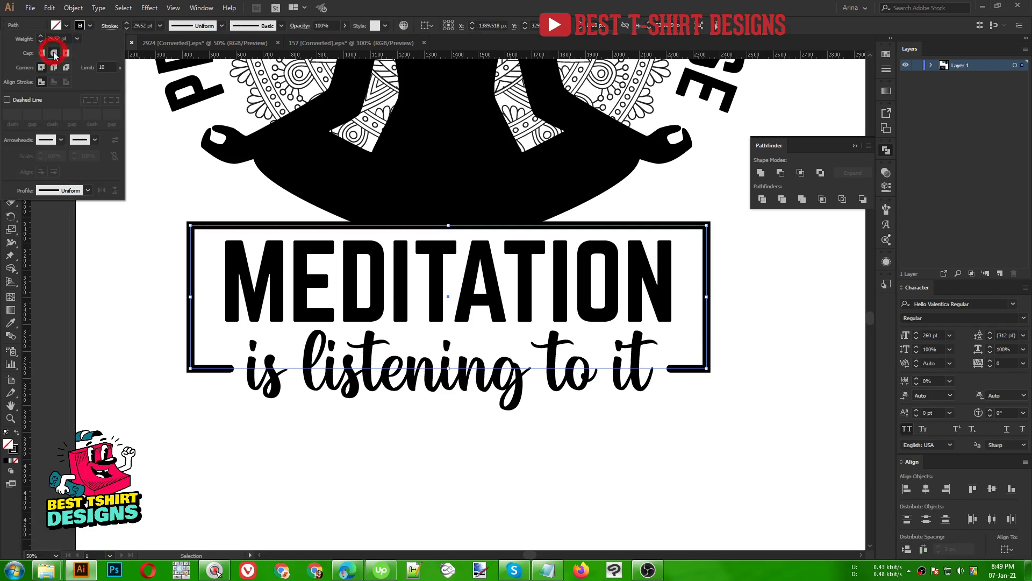
click(718, 441)
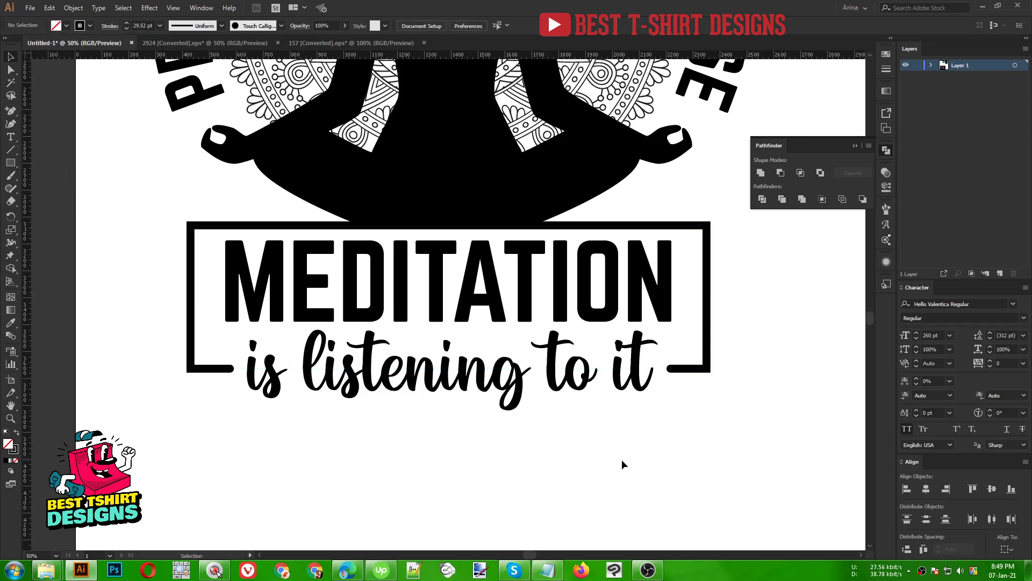
Extend the frame's open lower ends toward the script: nudge the right endpoint two increments left and the left endpoint four increments right.
key(a)
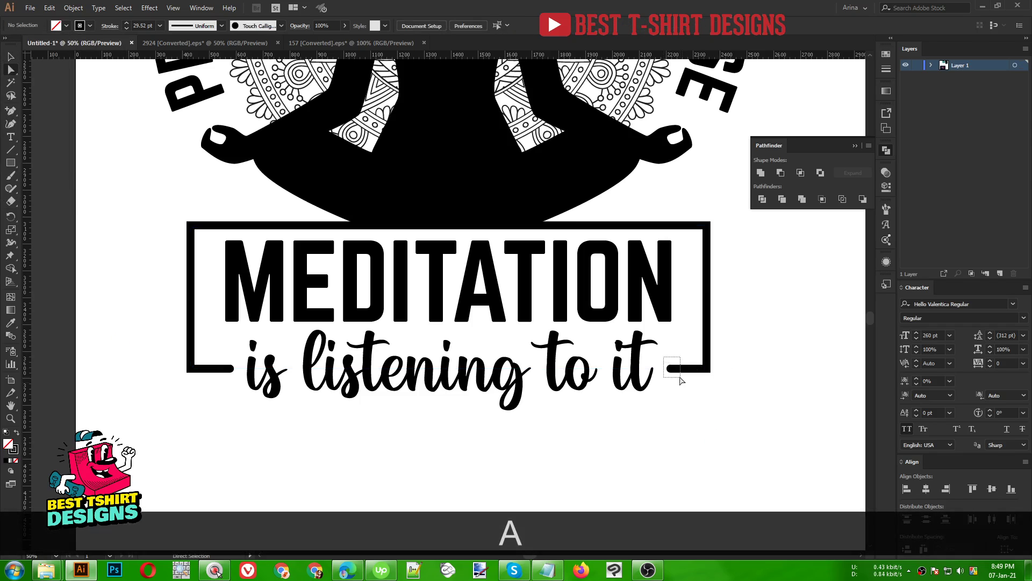
drag(680, 380, 685, 387)
key(Left)
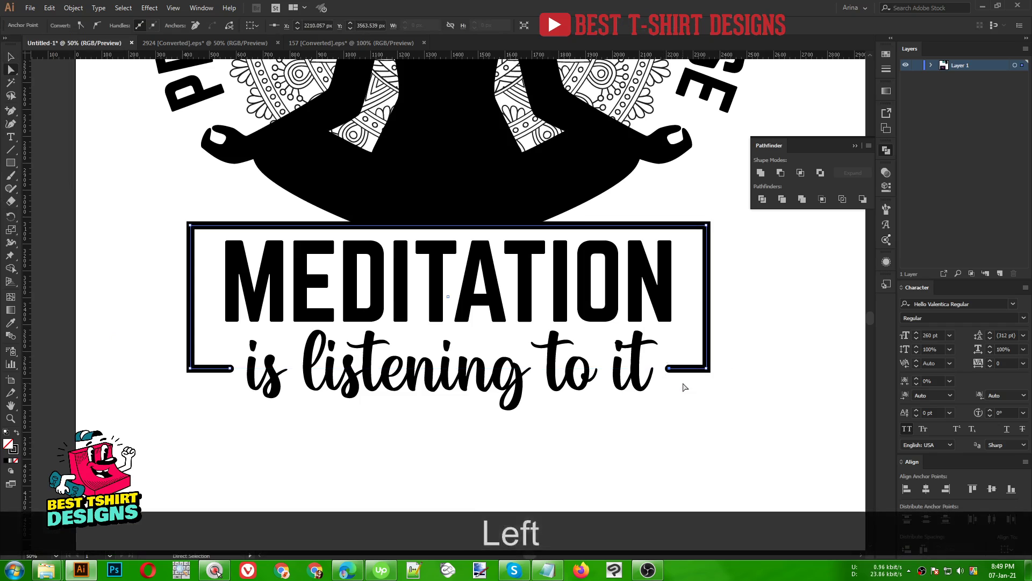
key(Left)
drag(228, 372, 223, 381)
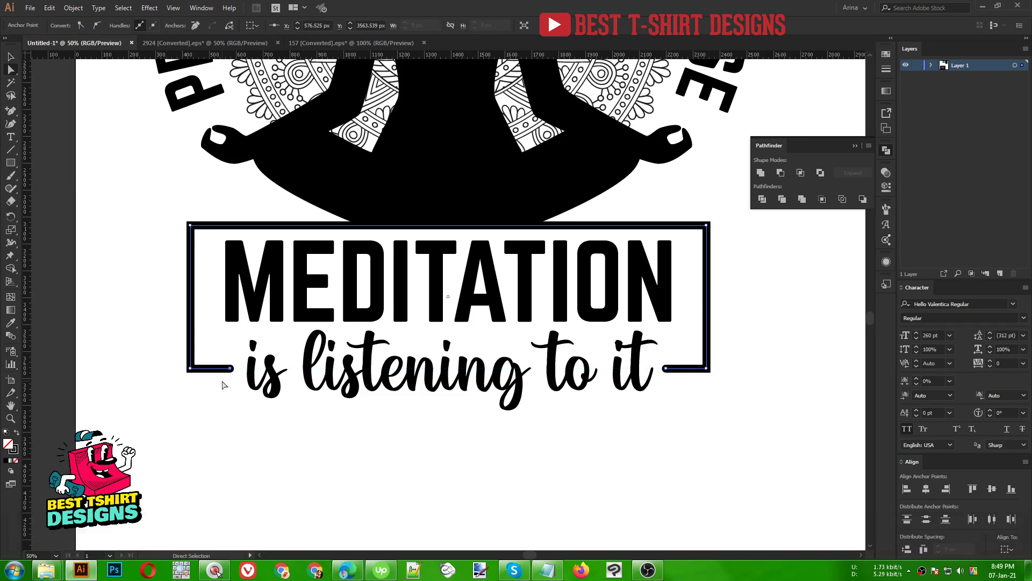
key(Right)
key(Right)
key(Right)
key(Right)
key(v)
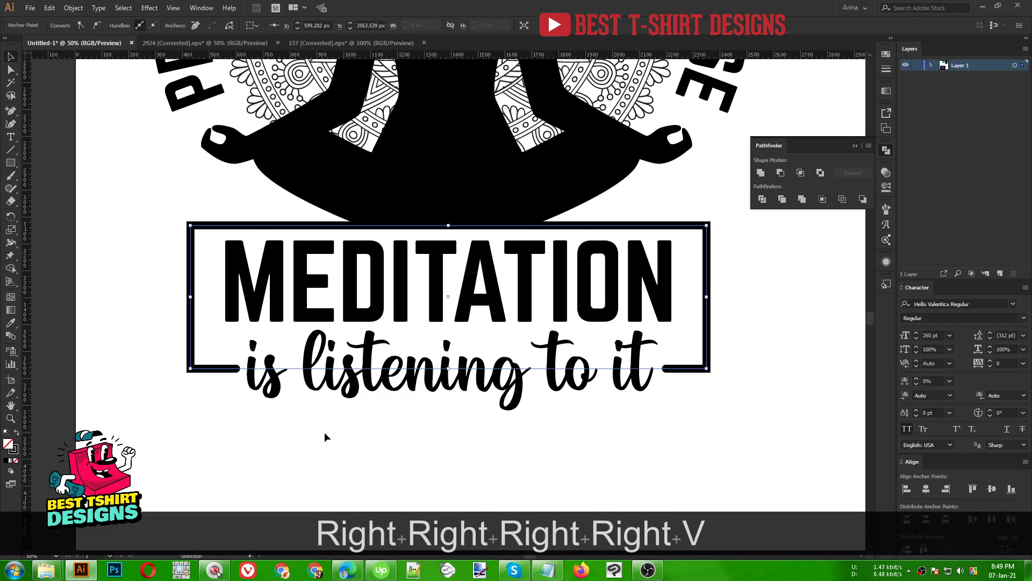
scroll(326, 435, down, 3)
click(500, 472)
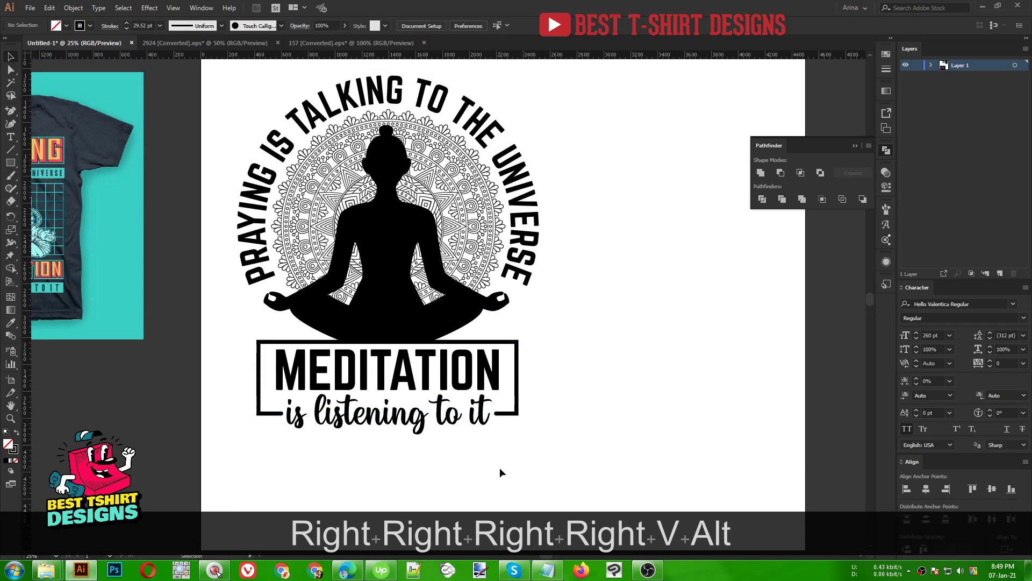
Scale down MEDITATION, its frame and the script line together from their centre to about 328 pt type, and nudge them up eight increments.
scroll(500, 467, up, 1)
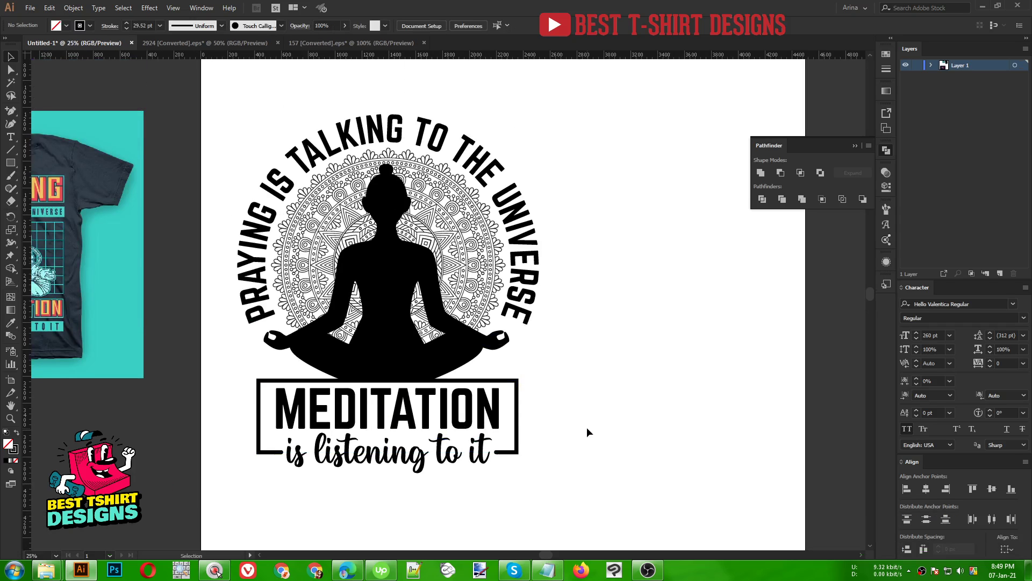
scroll(583, 428, down, 1)
drag(560, 472, 344, 423)
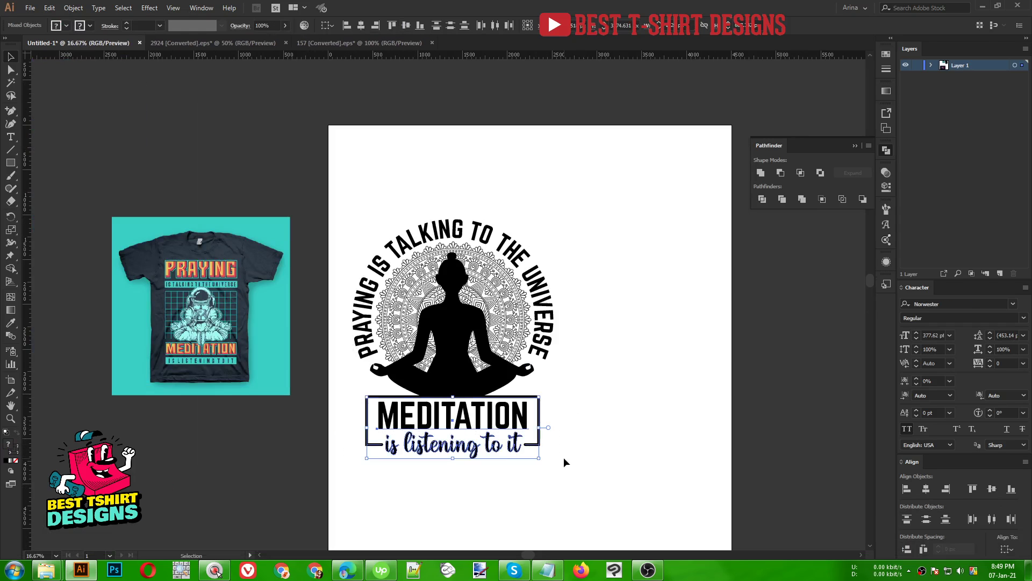
drag(540, 460, 533, 455)
key(Up)
key(Up)
key(Up)
key(Up)
key(Up)
key(Up)
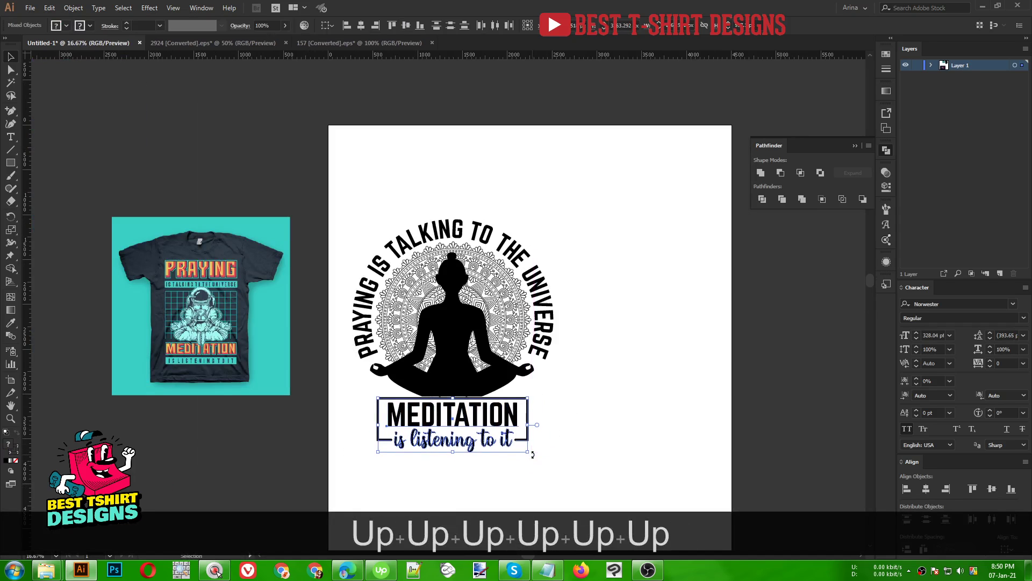
key(Up)
key(Up)
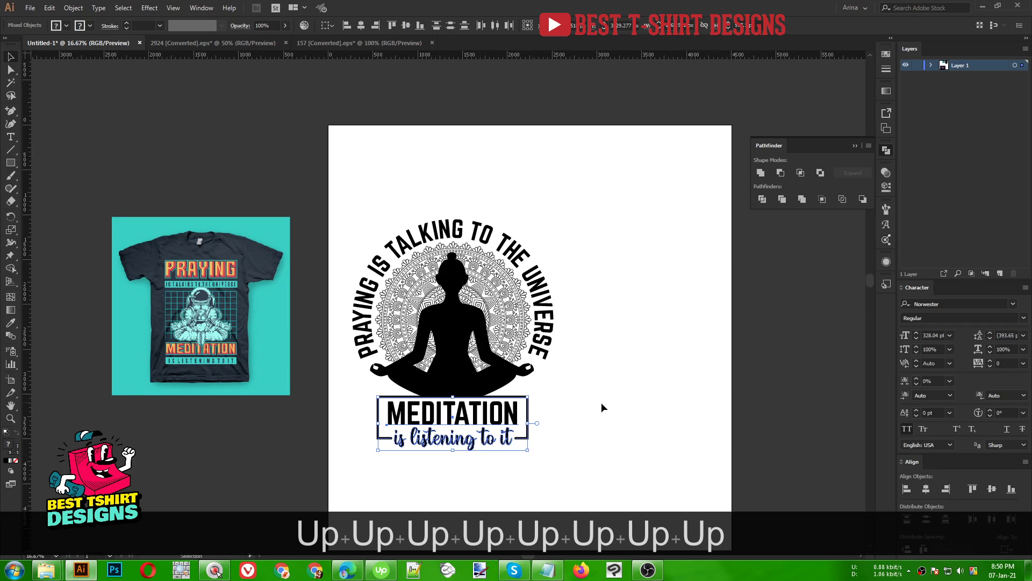
click(602, 401)
Ungroup the meditating silhouette and the mandala so each can be selected separately.
scroll(509, 257, up, 1)
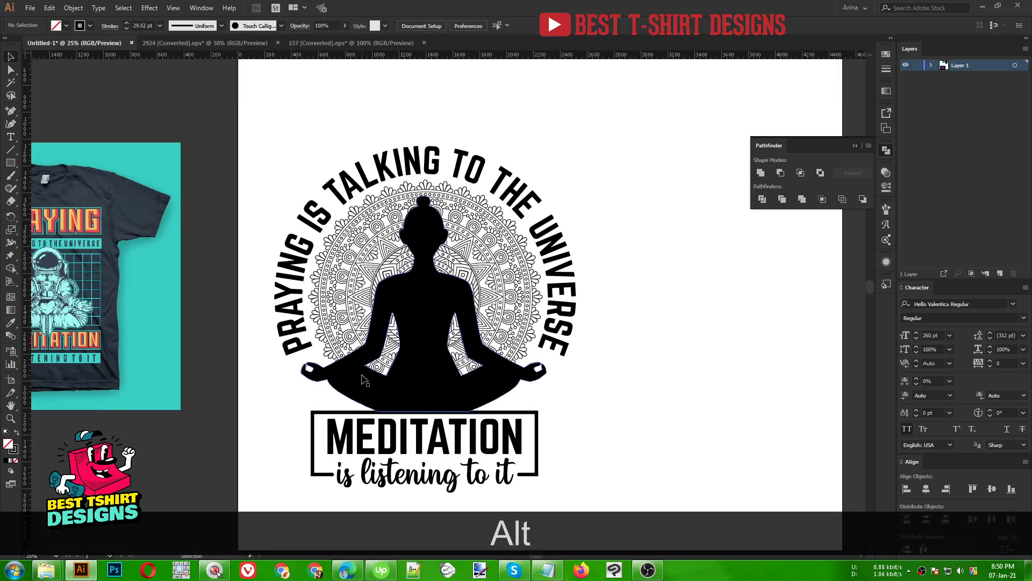
scroll(365, 380, down, 1)
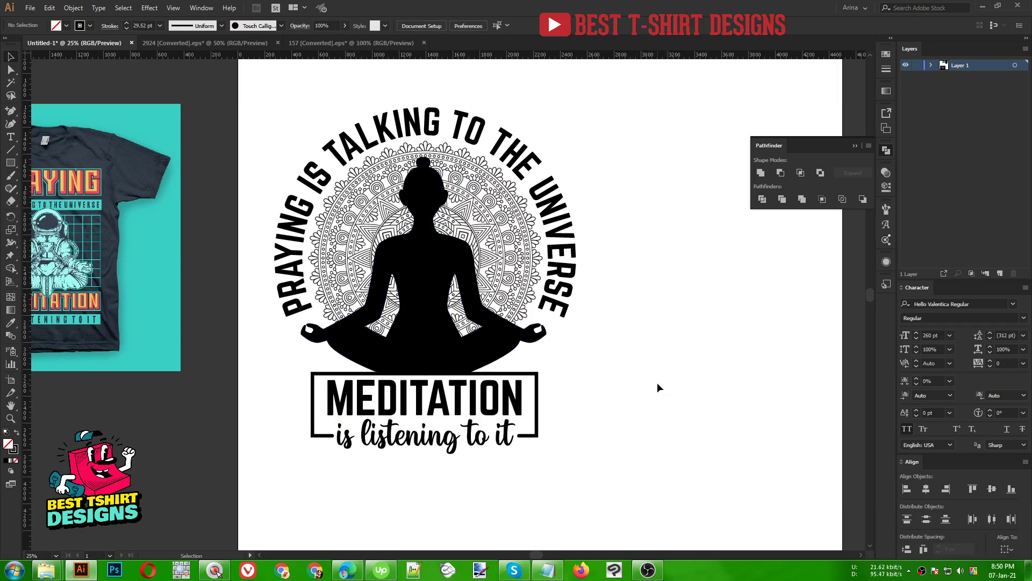
scroll(606, 343, down, 1)
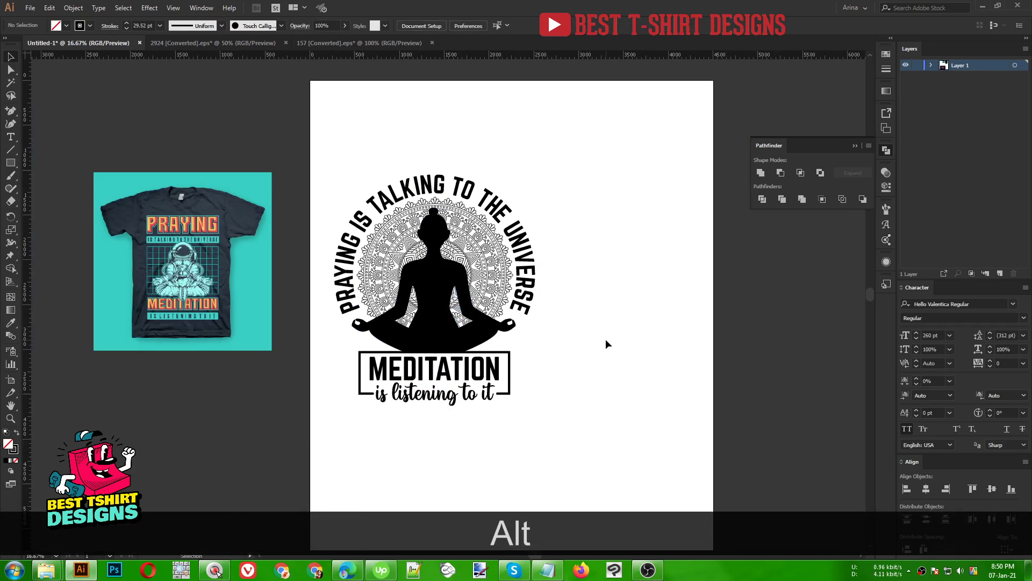
scroll(485, 252, up, 1)
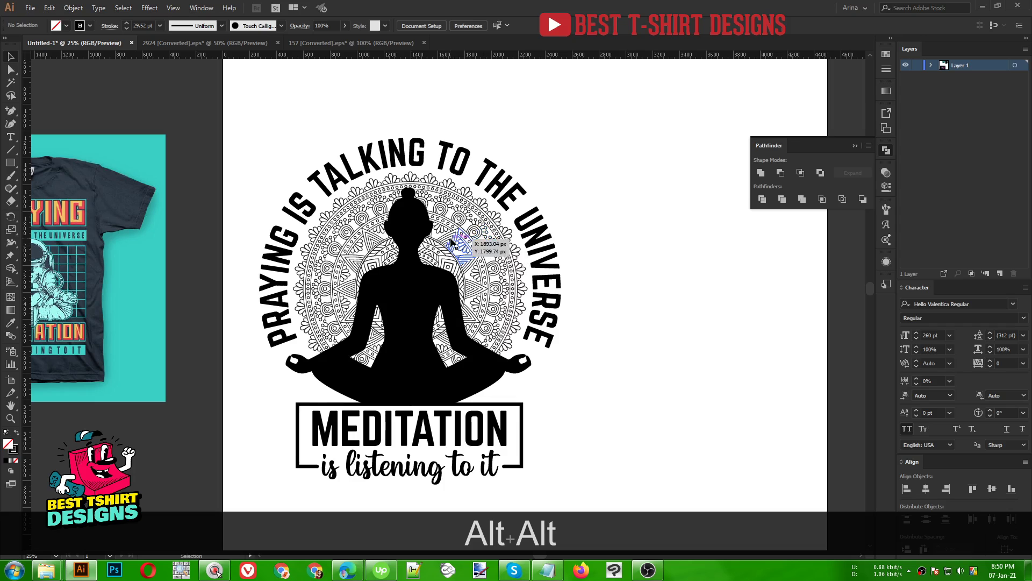
click(416, 281)
right_click(415, 281)
click(457, 361)
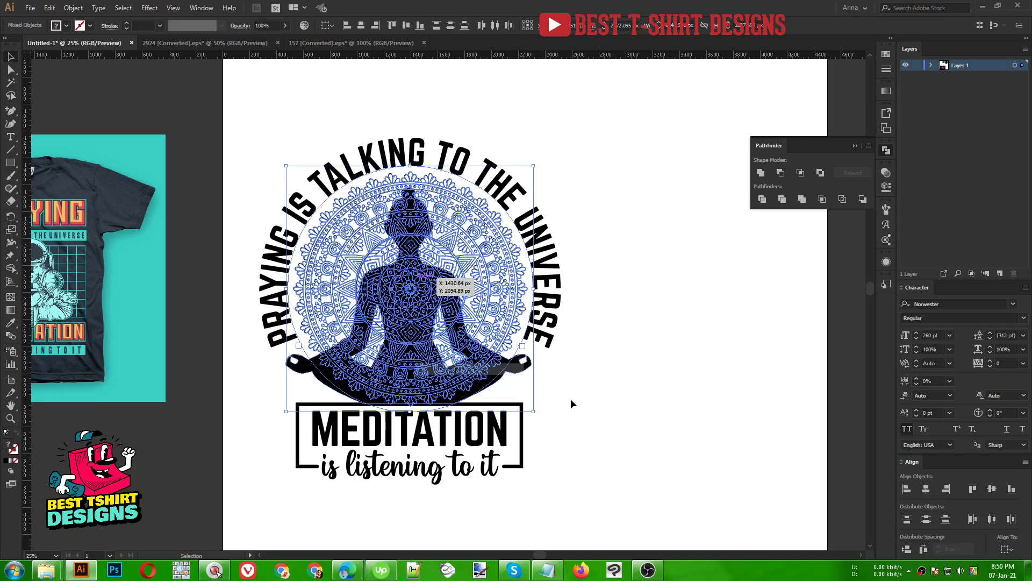
click(573, 399)
Create a 20 px offset path of the meditating silhouette with Miter joins and cut the offset shape to the clipboard.
click(479, 380)
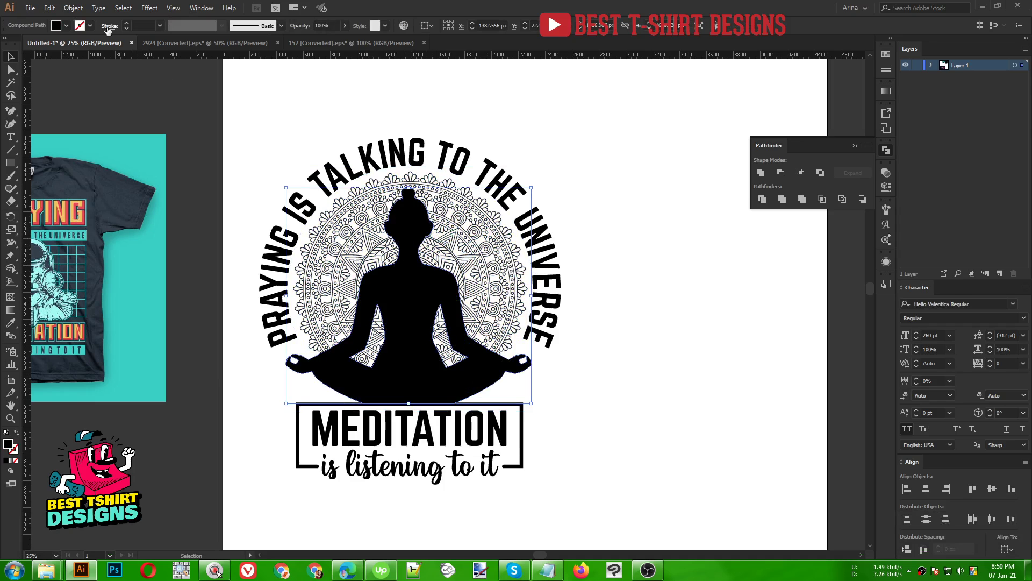
click(76, 8)
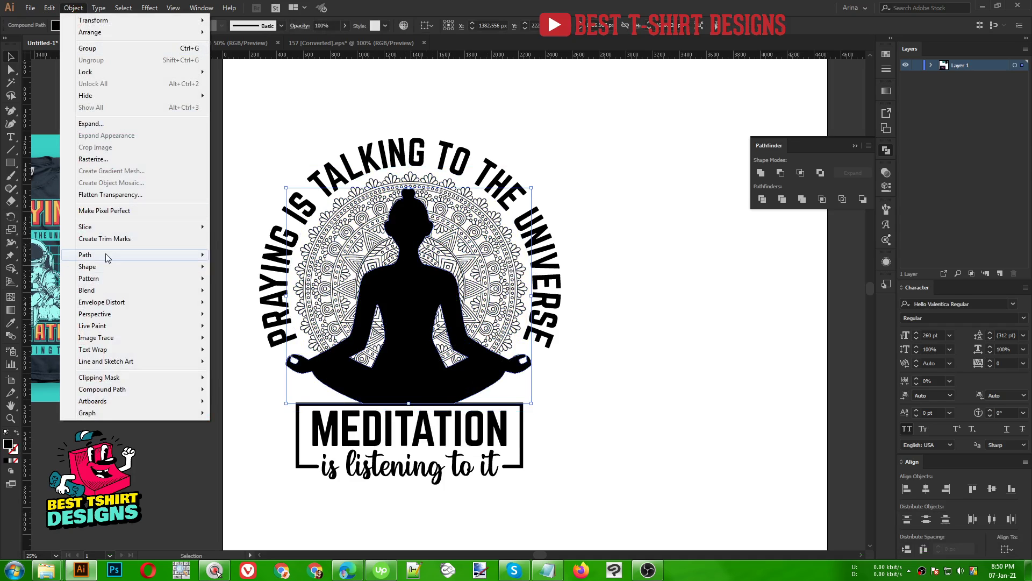
mouse_move(108, 255)
click(218, 294)
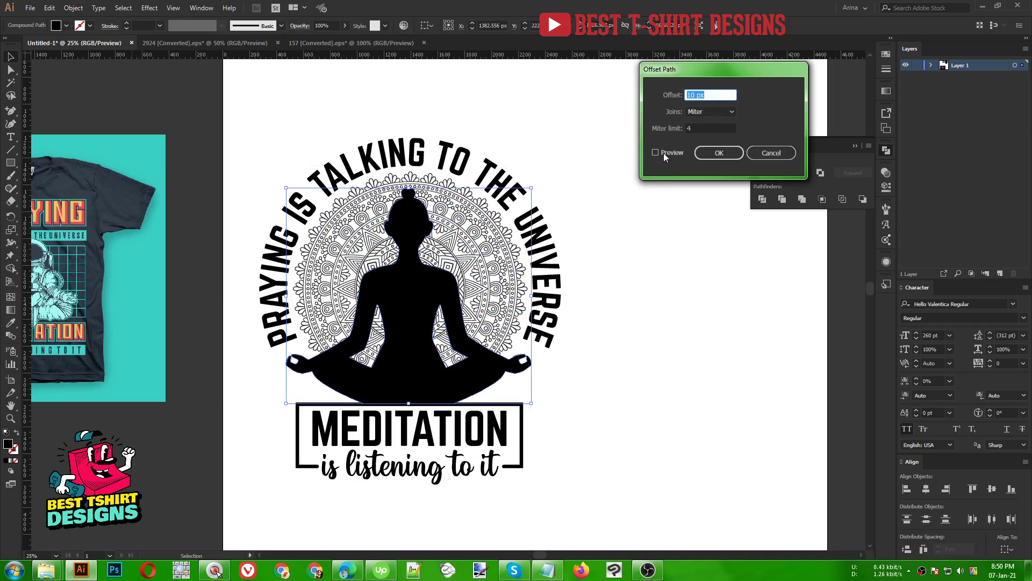
click(663, 152)
click(707, 96)
key(shift+Up)
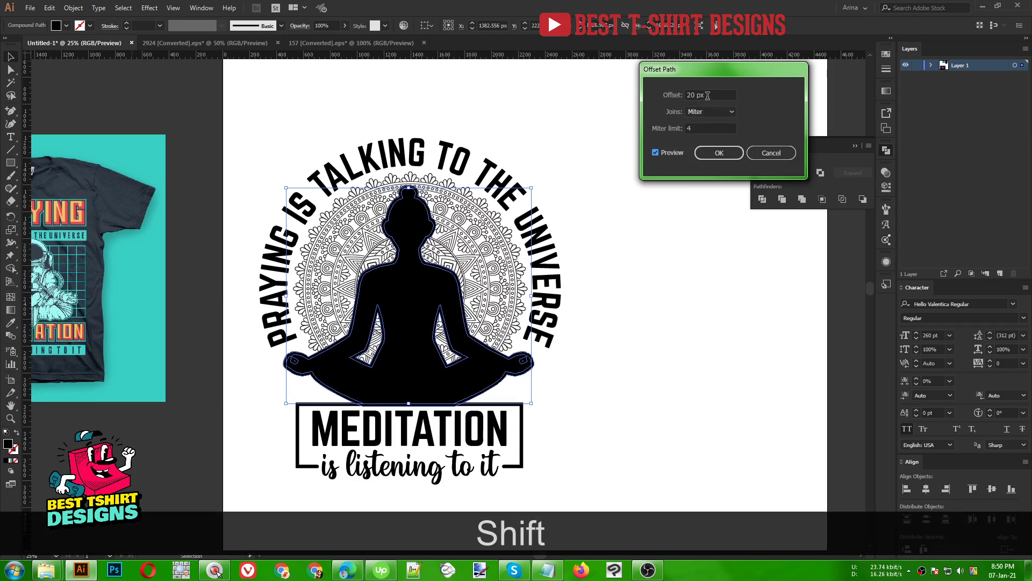
click(718, 153)
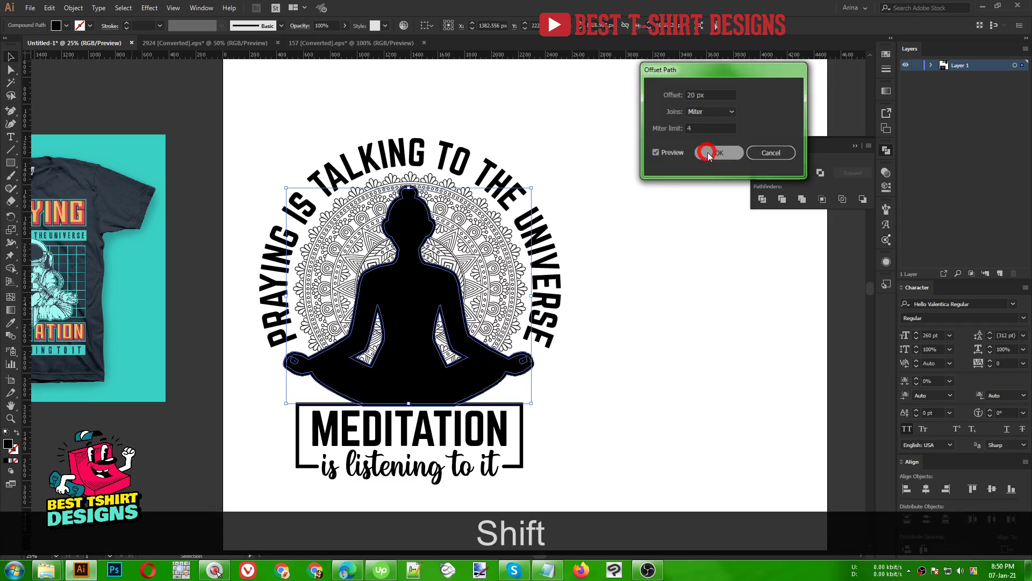
key(ctrl+x)
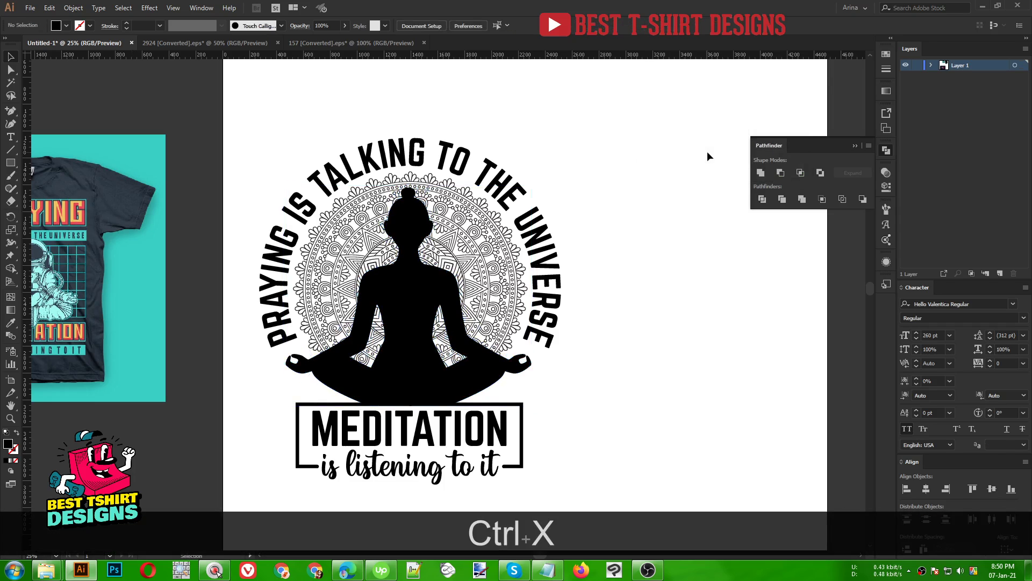
Add an opacity mask with Clip off to the mandala, paste the offset silhouette in place inside it, and return to the artwork.
click(475, 234)
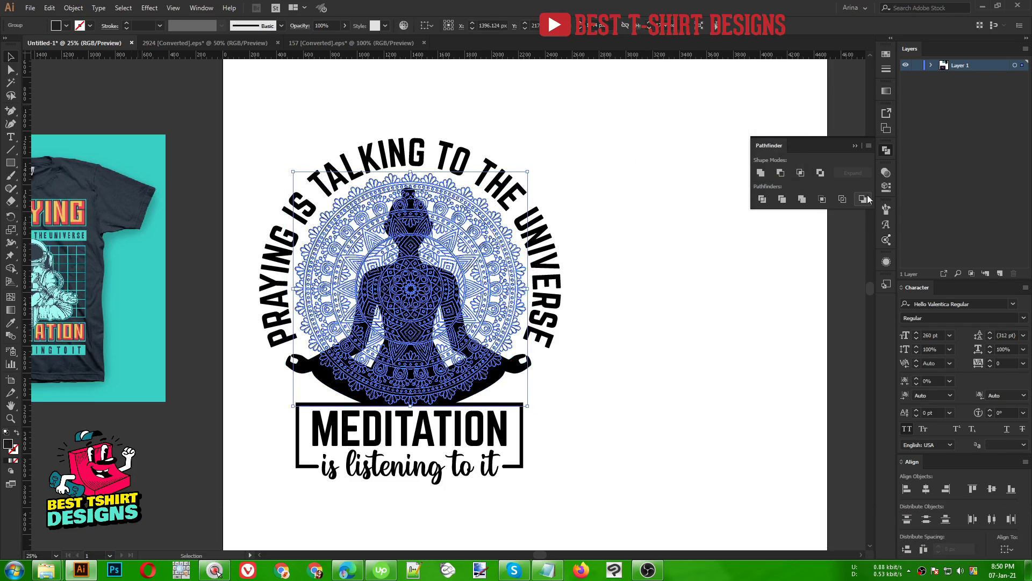
click(886, 172)
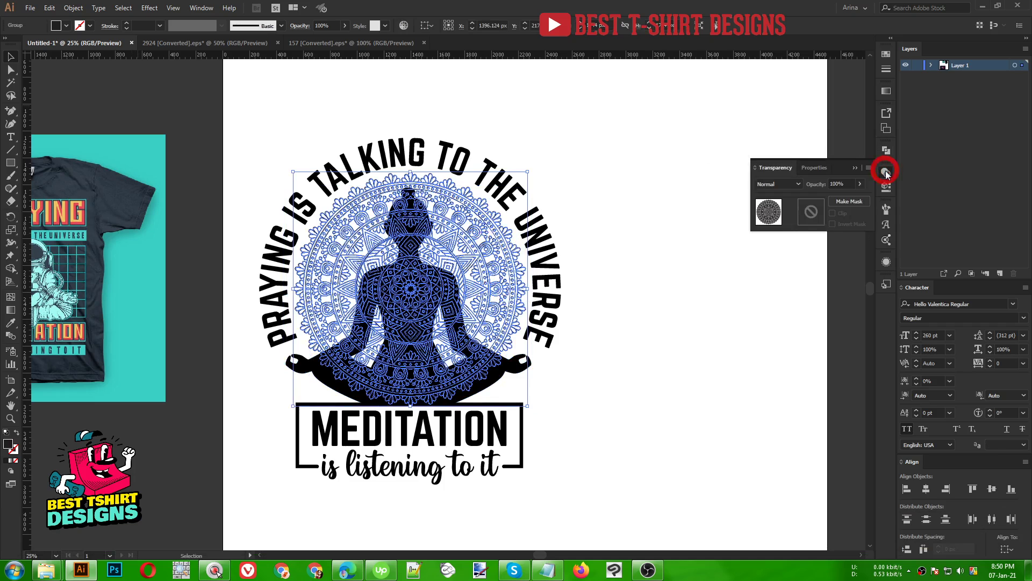
click(813, 212)
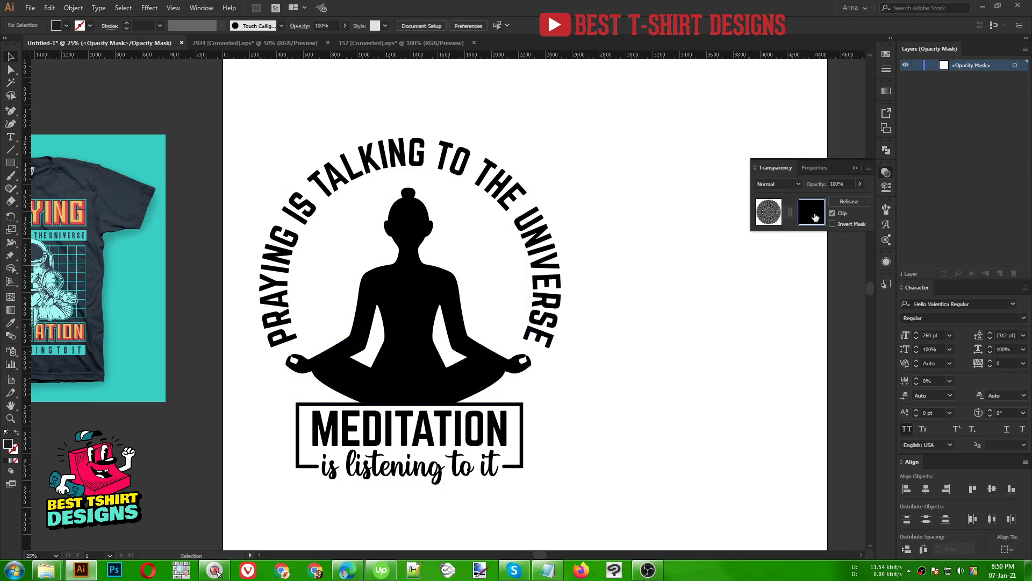
click(833, 214)
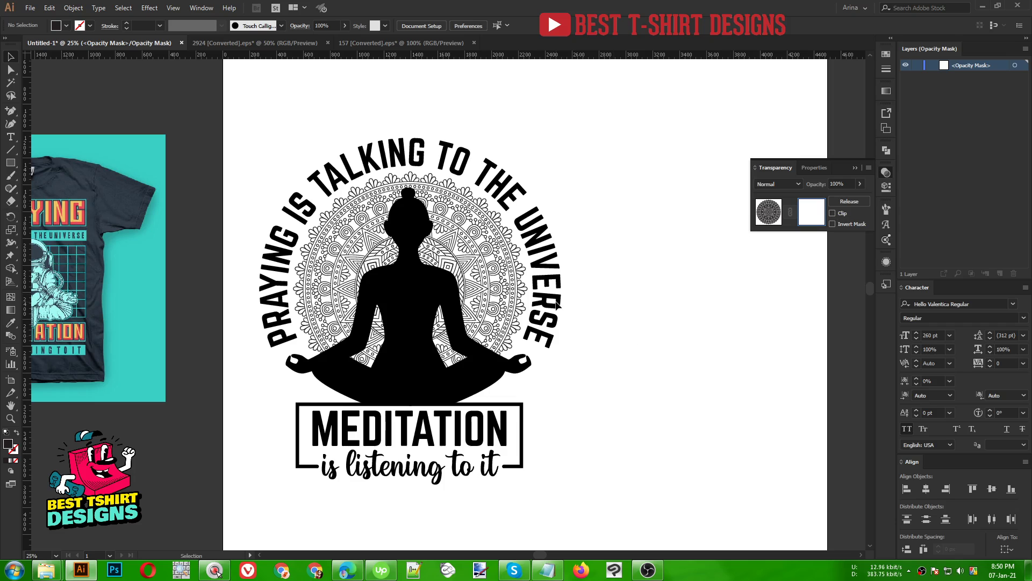
key(ctrl+f)
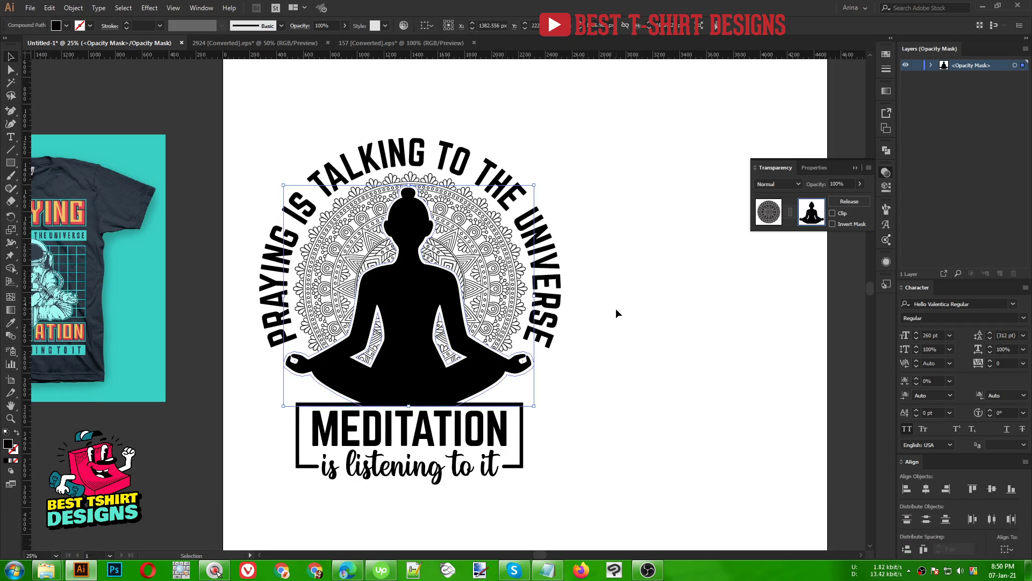
click(760, 213)
click(686, 336)
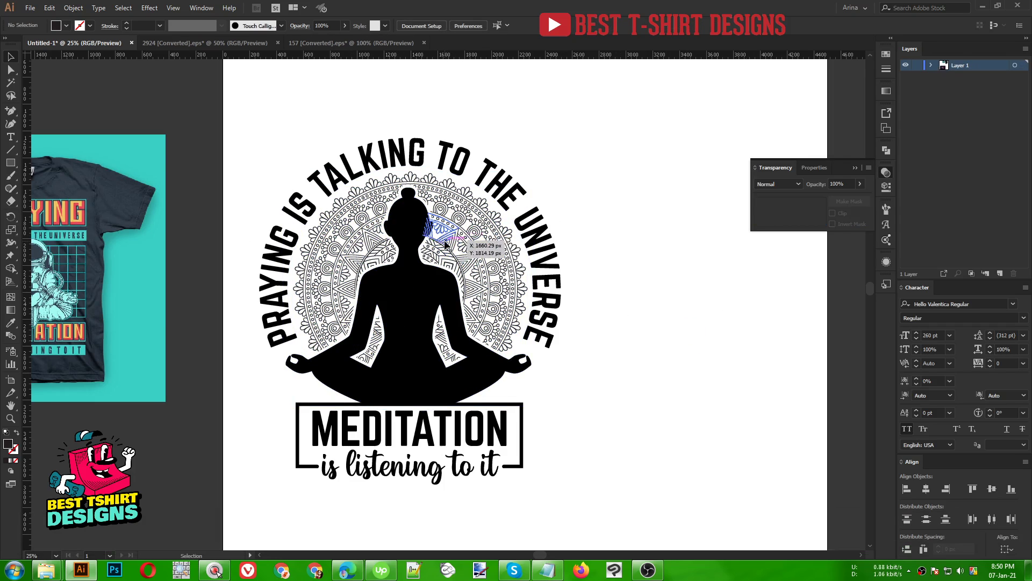
Move the space galaxy image from below the artboard up beside the silhouette, overlapping the design's right edge.
scroll(444, 244, down, 1)
scroll(543, 253, down, 1)
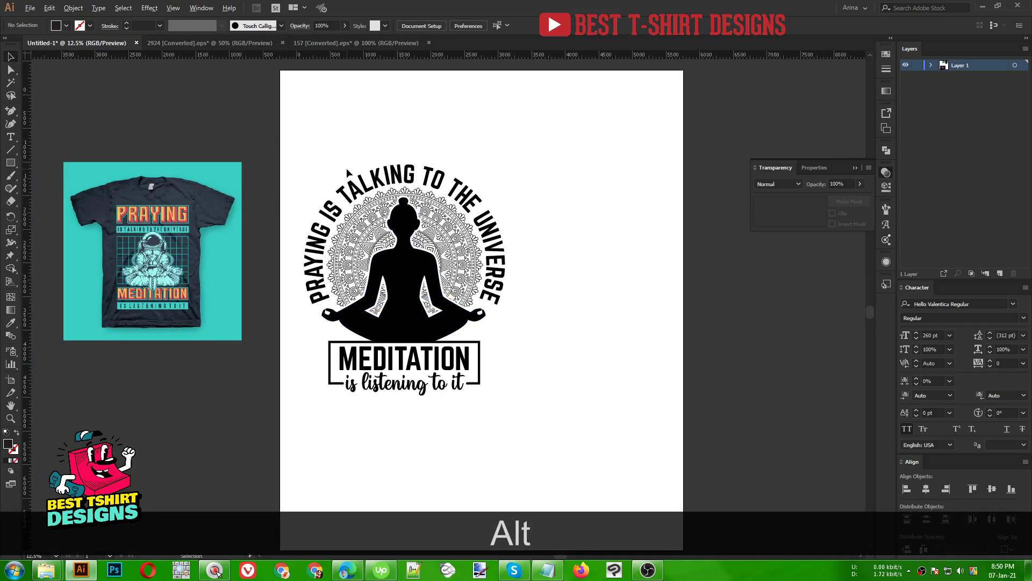
scroll(521, 203, down, 3)
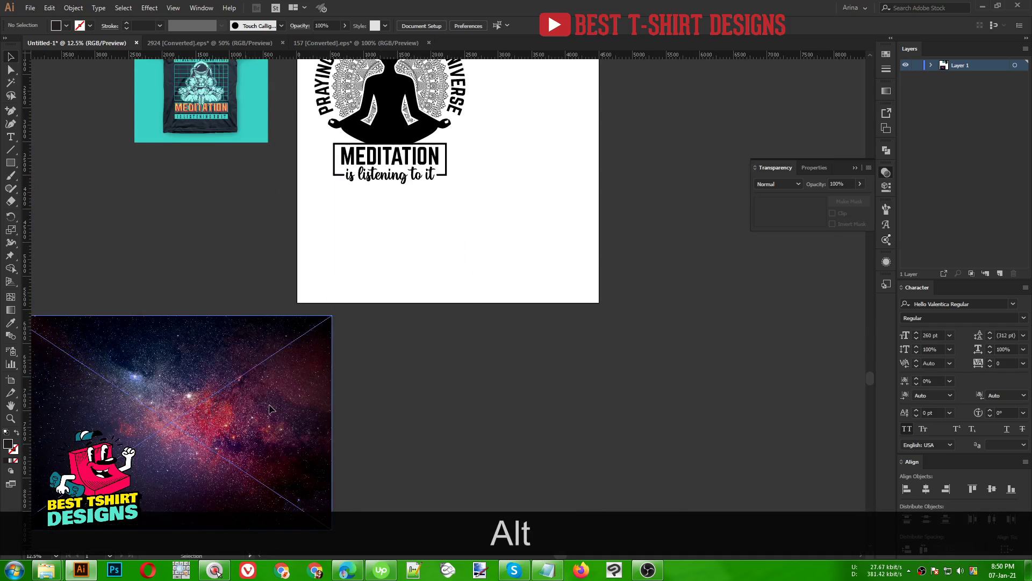
click(495, 104)
scroll(551, 208, up, 2)
scroll(527, 205, up, 1)
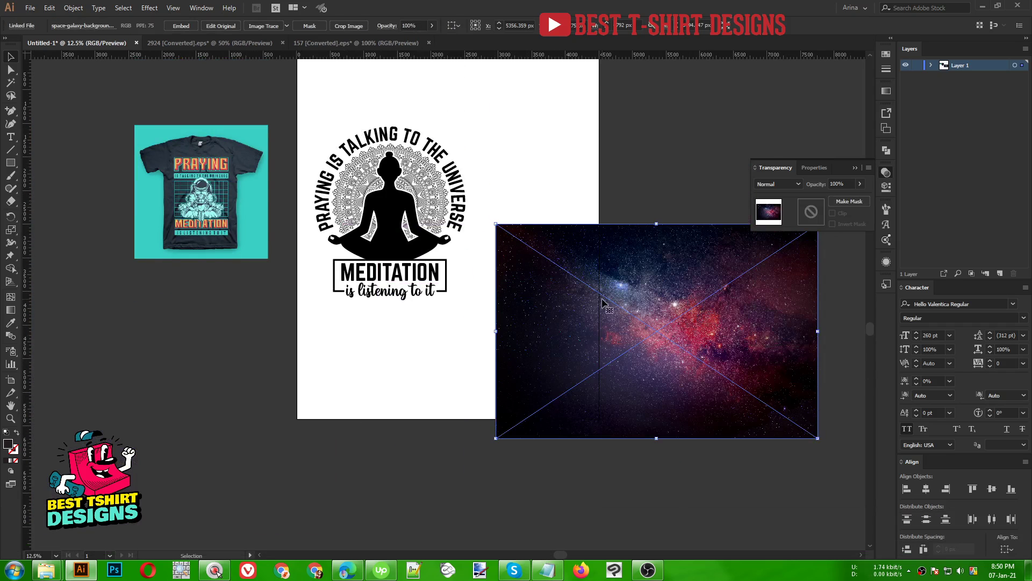
drag(603, 302, 549, 152)
scroll(516, 159, up, 1)
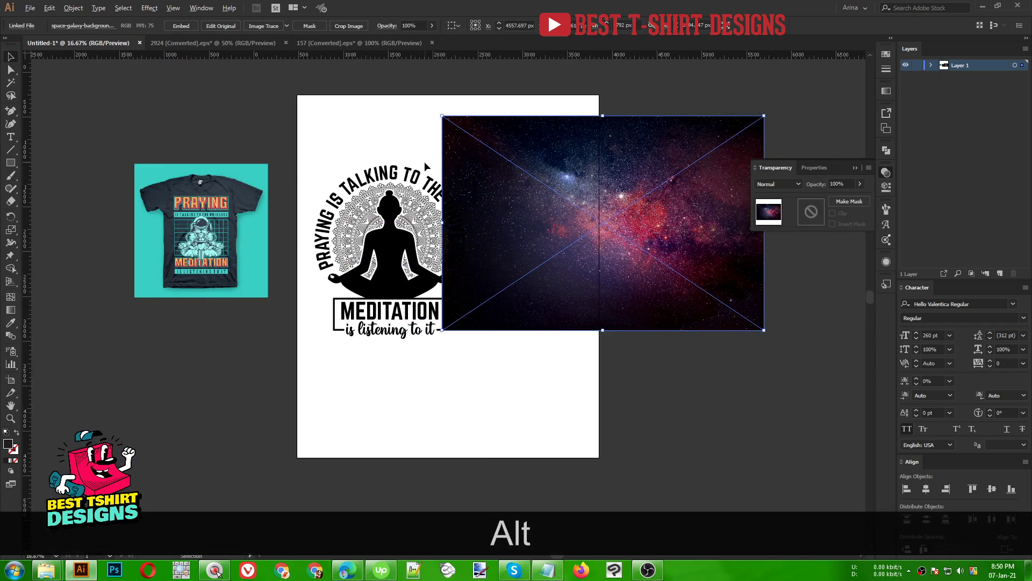
scroll(425, 162, up, 1)
click(886, 172)
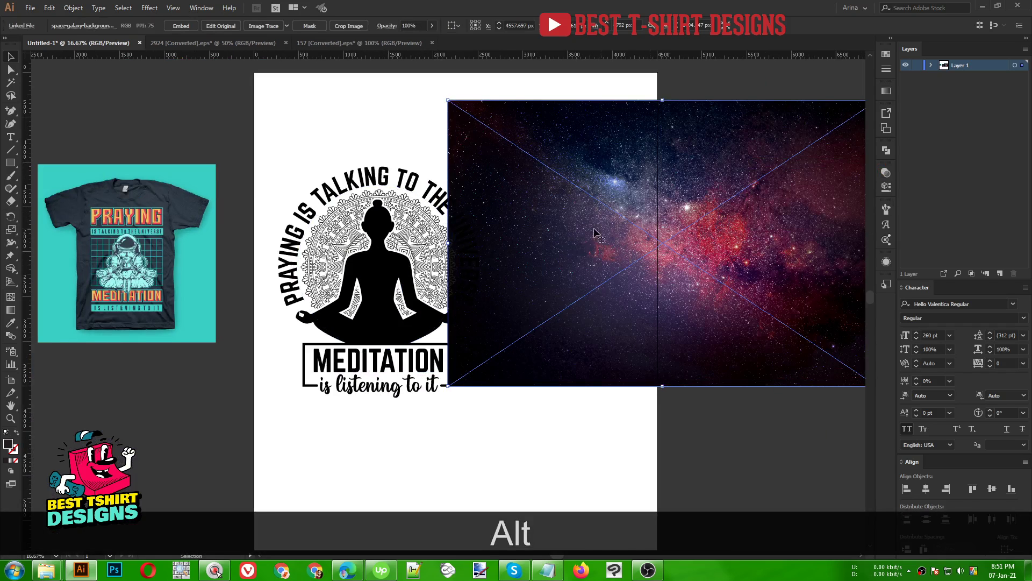
Rotate the galaxy image 90 degrees to portrait orientation and move it over the artboard's right edge, clear of the design.
drag(641, 222, 554, 222)
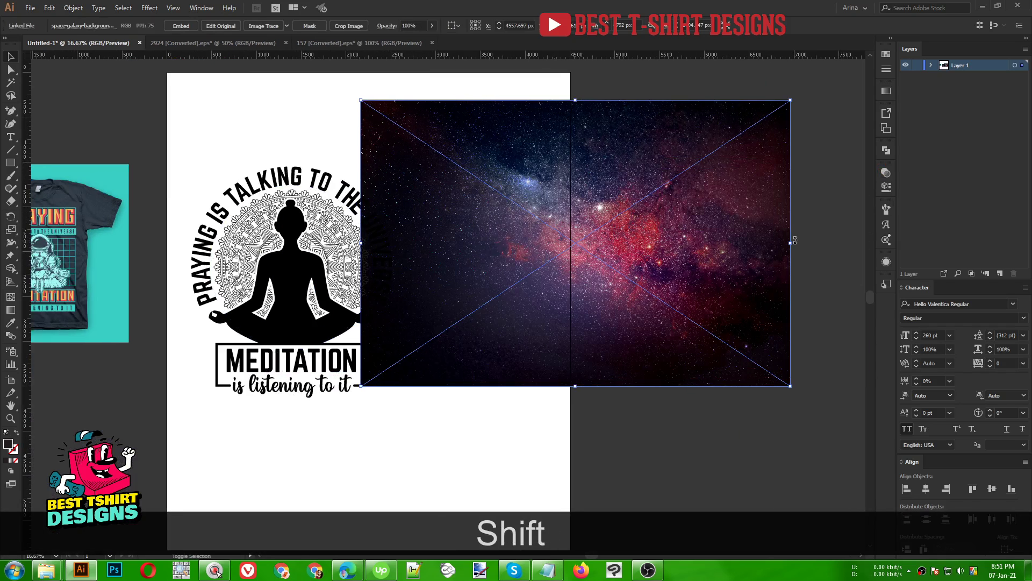
drag(794, 241, 678, 330)
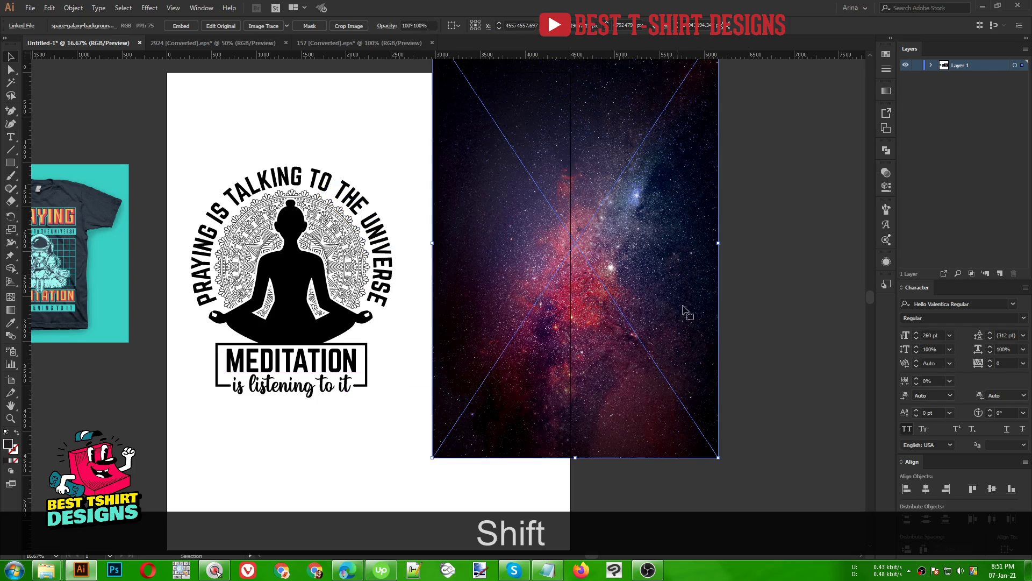
click(744, 287)
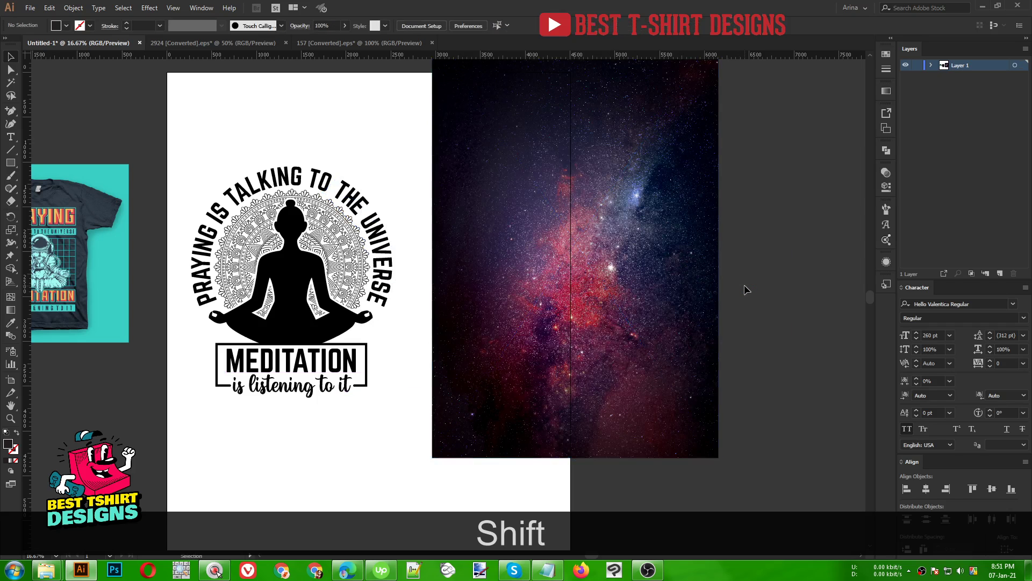
mouse_move(632, 313)
mouse_down()
mouse_move(662, 312)
mouse_move(637, 312)
mouse_up()
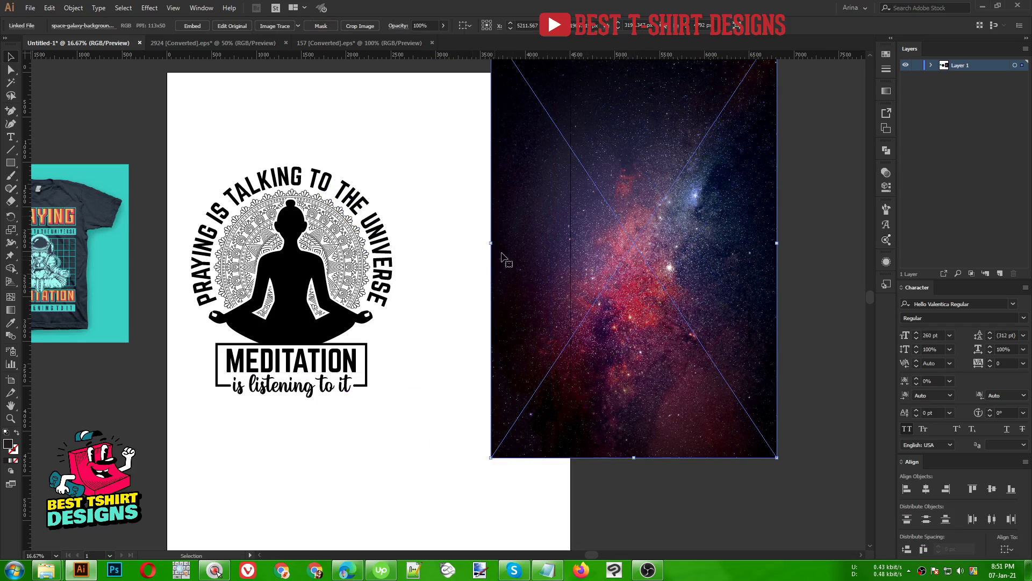
Duplicate the galaxy image over the design and position it so its red nebula area lies behind the silhouette.
drag(597, 291, 256, 302)
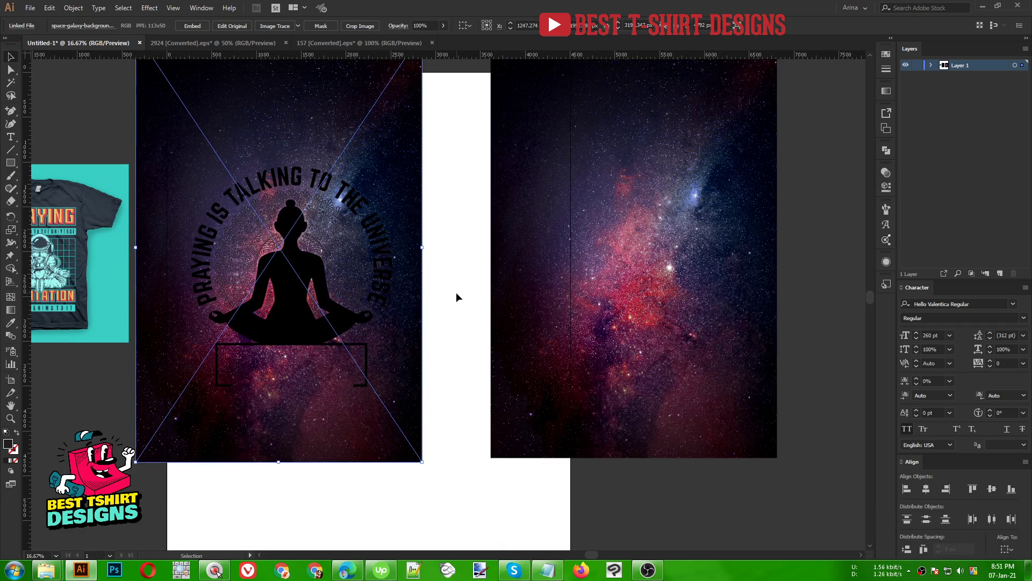
drag(412, 329, 425, 286)
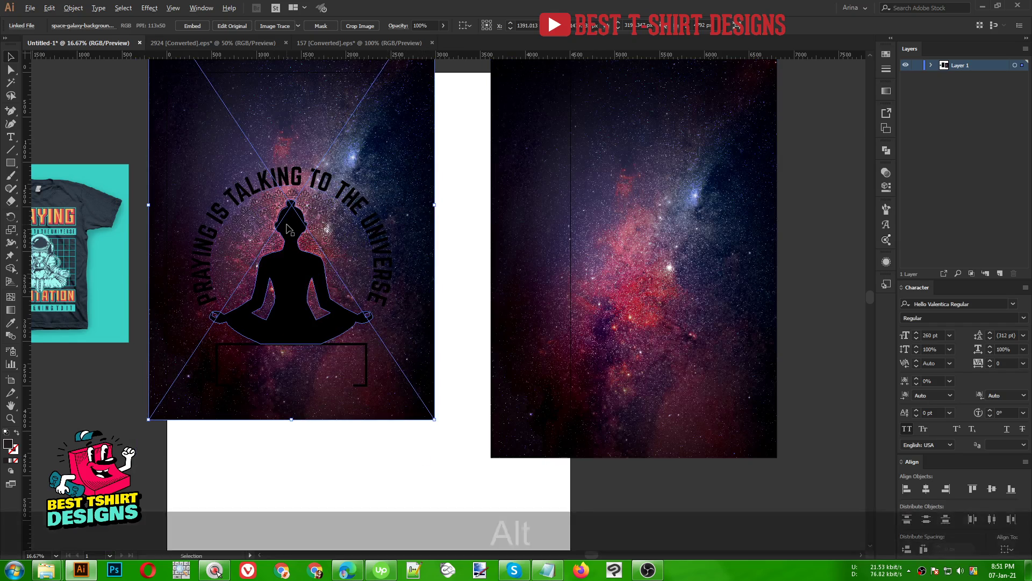
scroll(286, 229, up, 1)
key(Down)
key(Down)
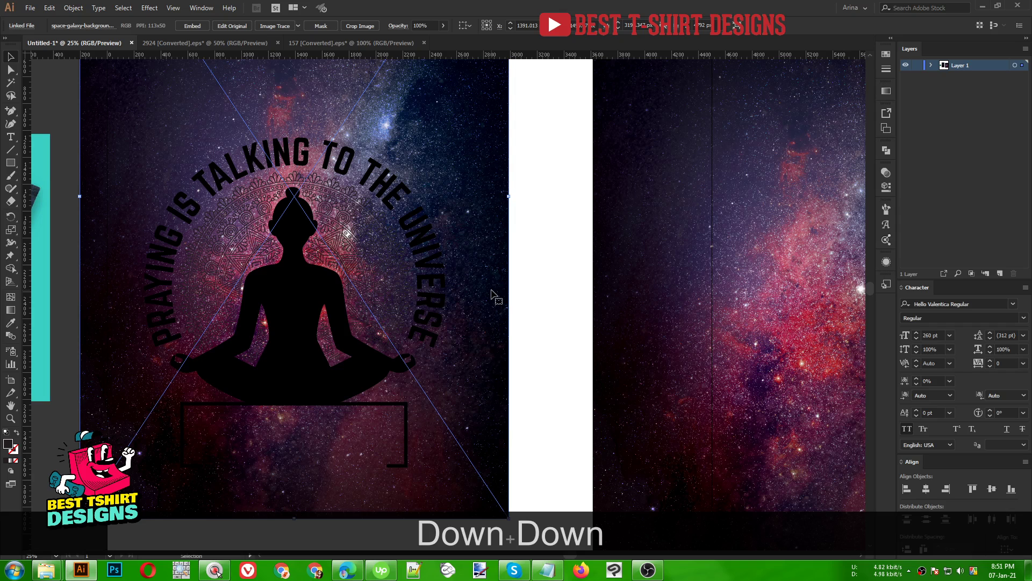
Make a clipping mask from the meditating silhouette and the duplicated galaxy image.
shift+click(302, 304)
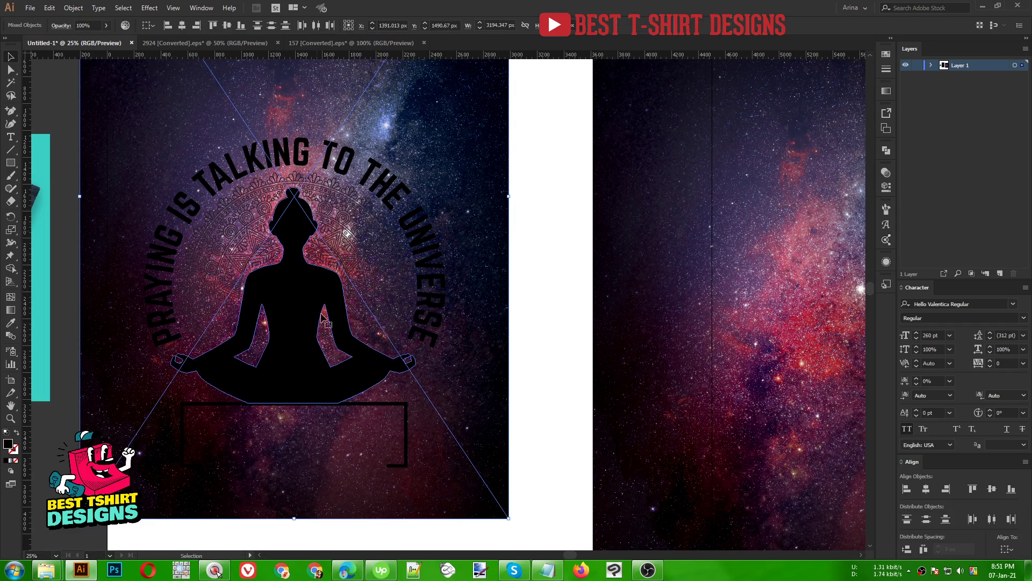
right_click(479, 227)
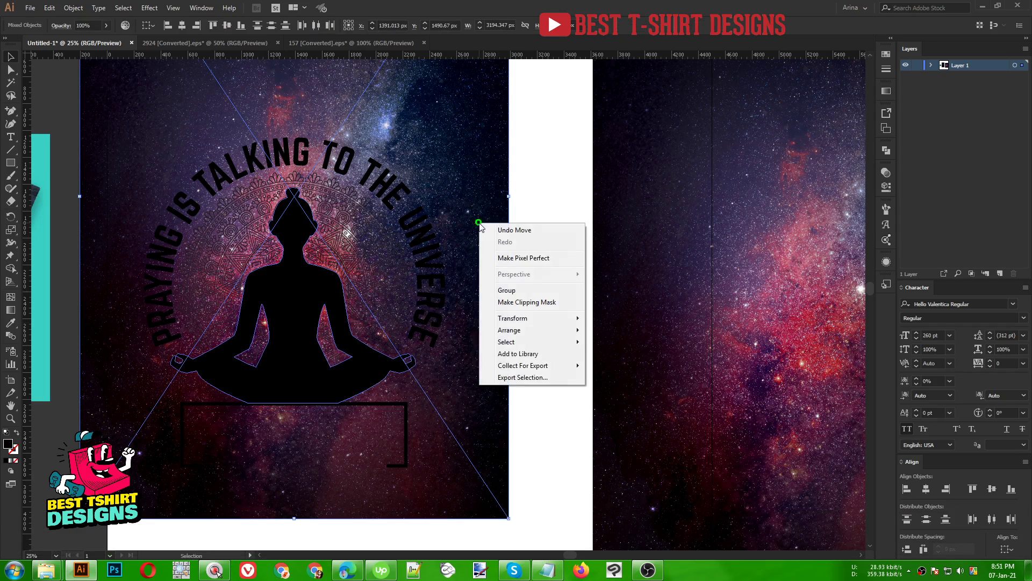
click(505, 302)
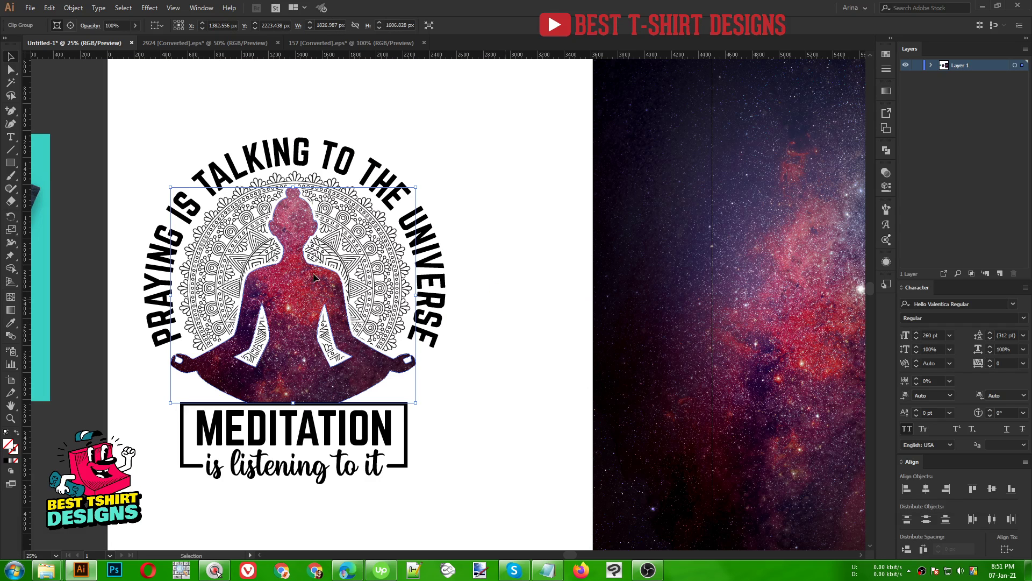
key(alt)
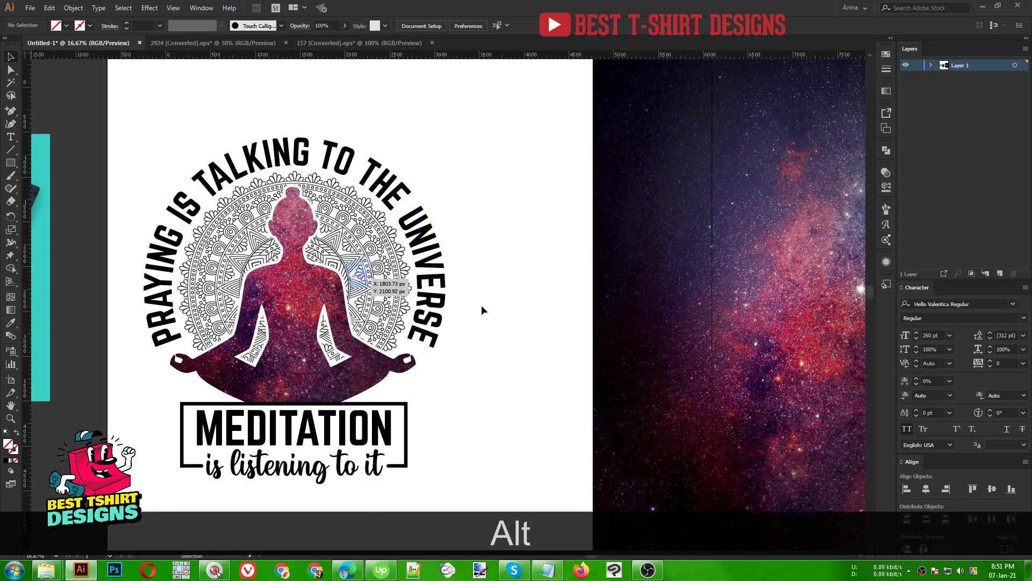
scroll(482, 304, down, 1)
click(492, 309)
Move the remaining galaxy image down and left, and place a duplicate of it over the mandala.
drag(532, 294, 496, 366)
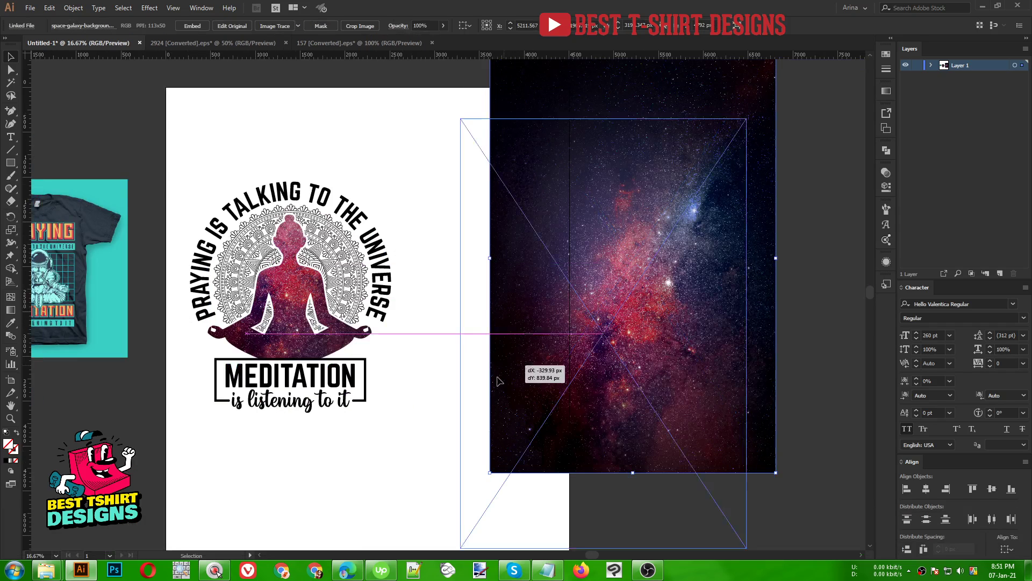
drag(604, 307, 325, 366)
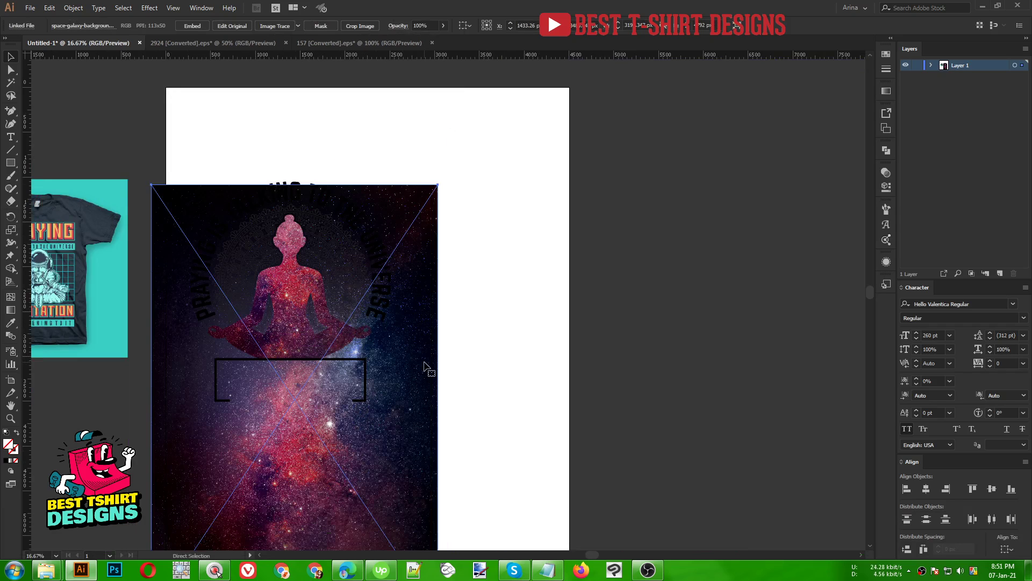
key(ctrl+z)
drag(708, 295, 389, 351)
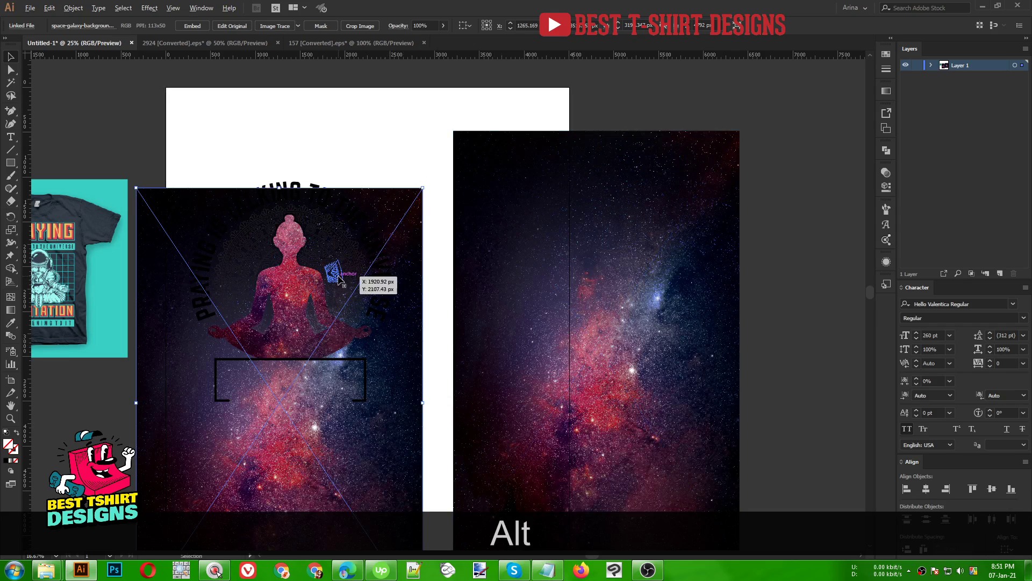
Shift the duplicated galaxy image upward so it covers the whole mandala and curved quote.
scroll(433, 269, up, 1)
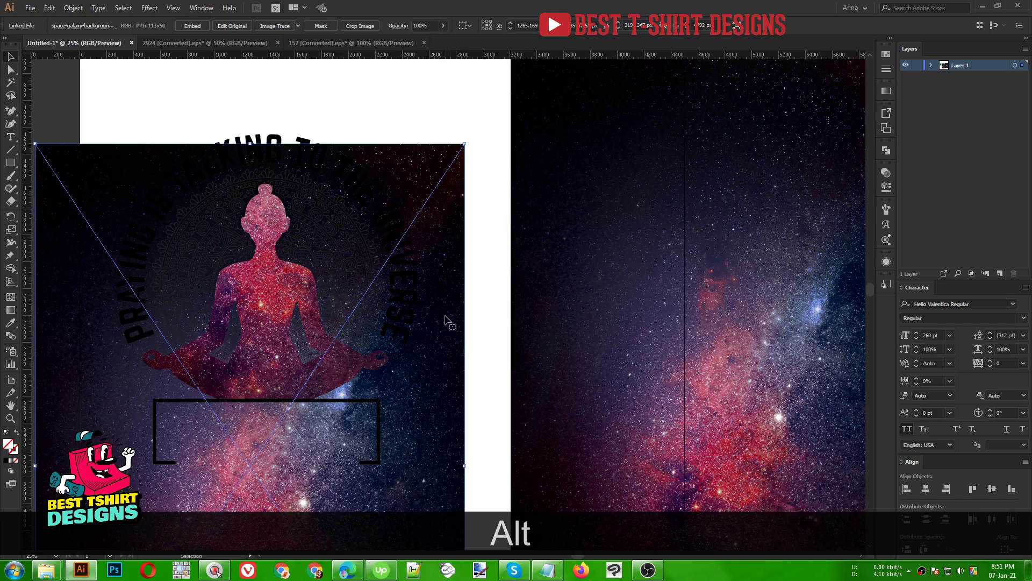
drag(456, 341, 454, 299)
scroll(467, 272, down, 1)
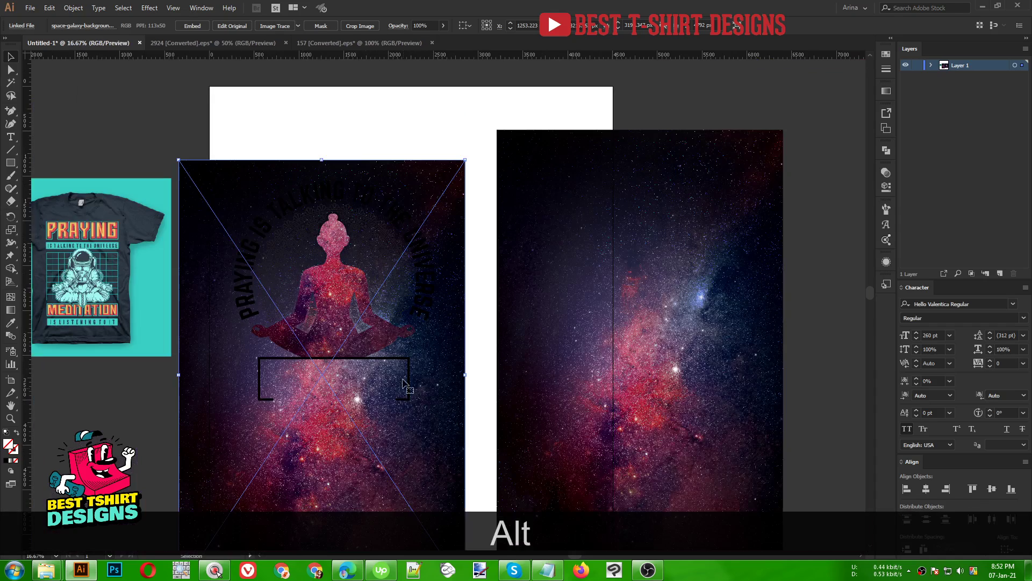
scroll(443, 394, down, 1)
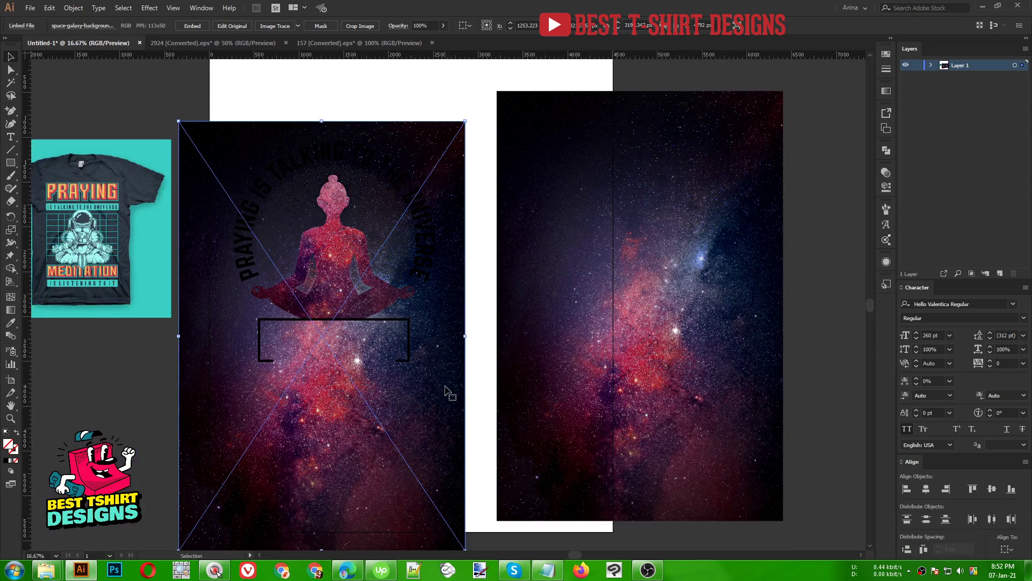
scroll(435, 371, up, 1)
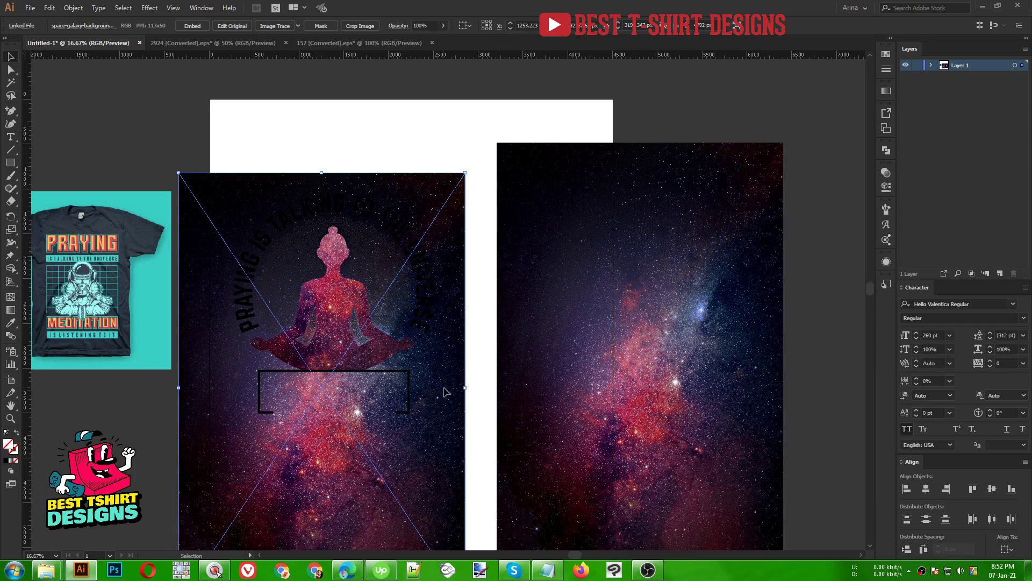
drag(444, 391, 445, 349)
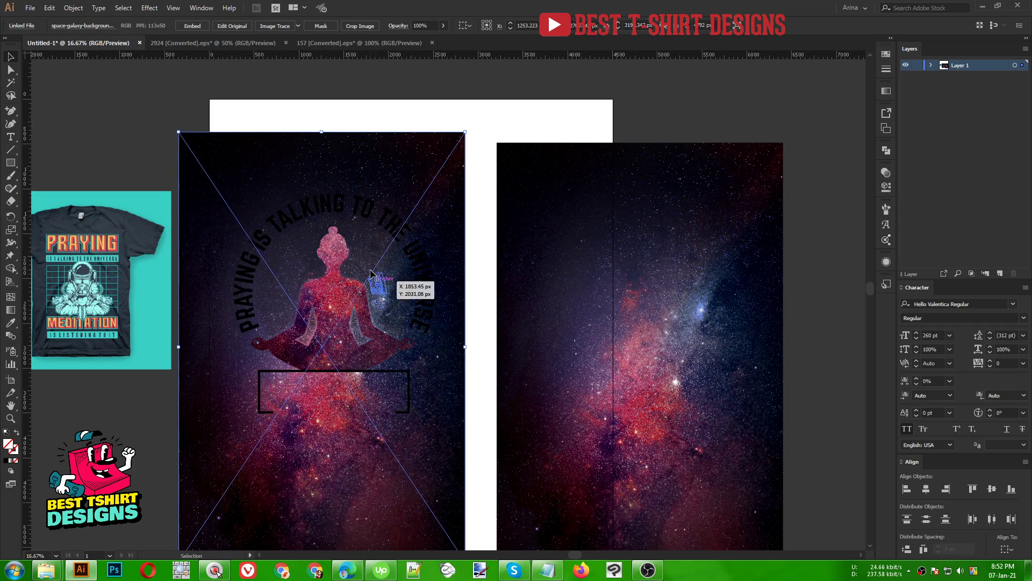
scroll(364, 239, up, 1)
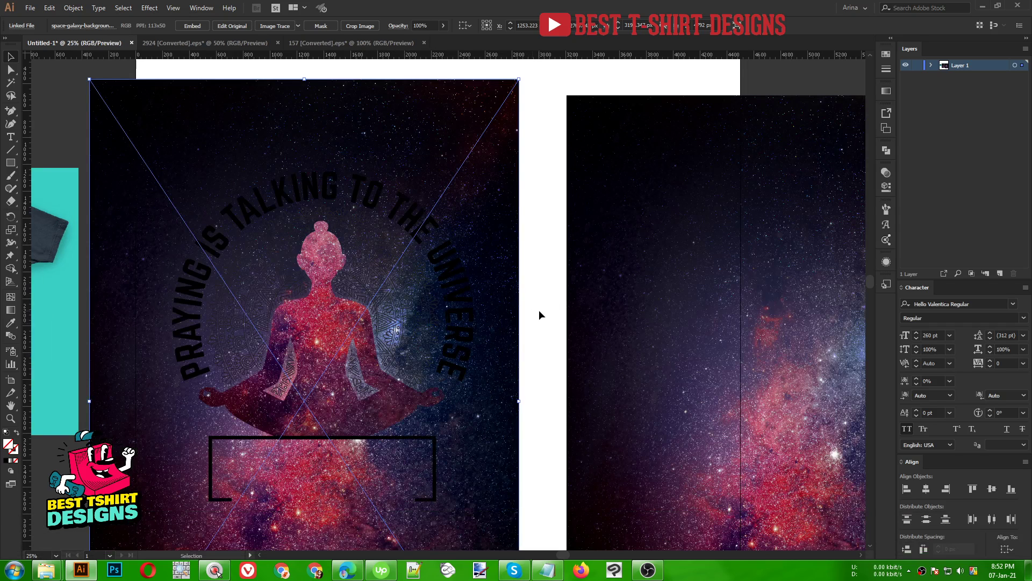
Convert the mandala group into a compound path.
click(366, 275)
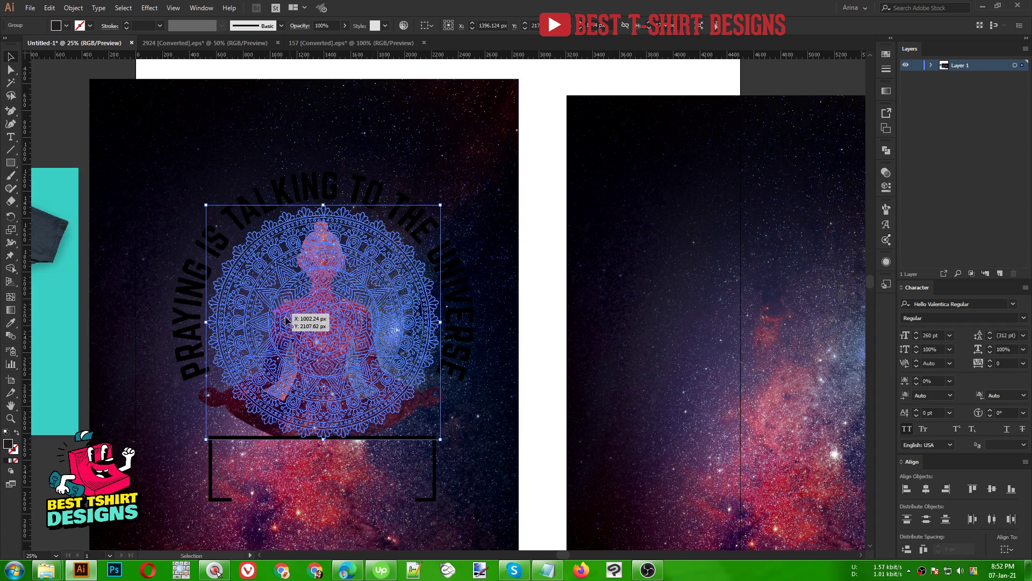
click(68, 9)
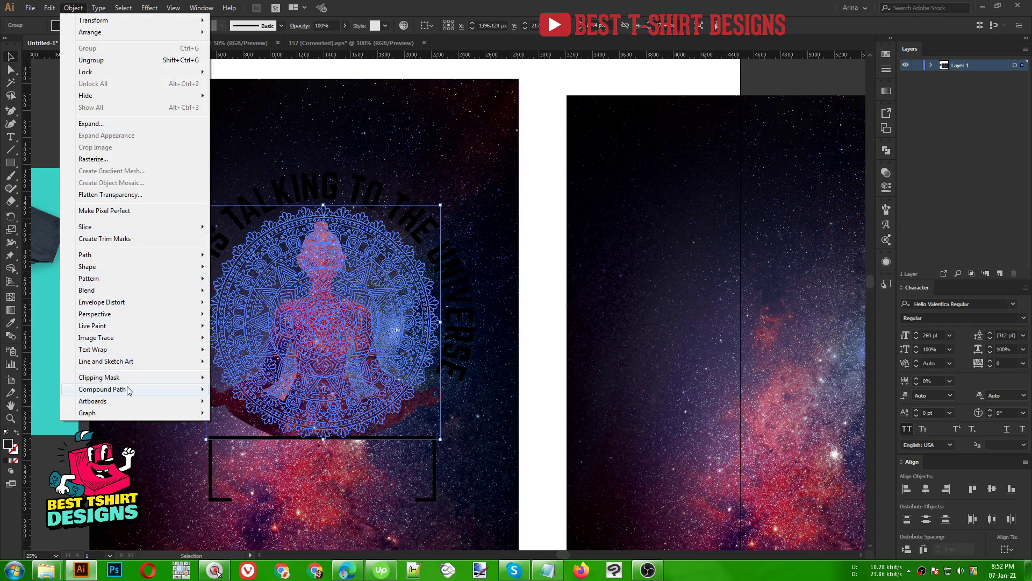
mouse_move(129, 390)
click(229, 389)
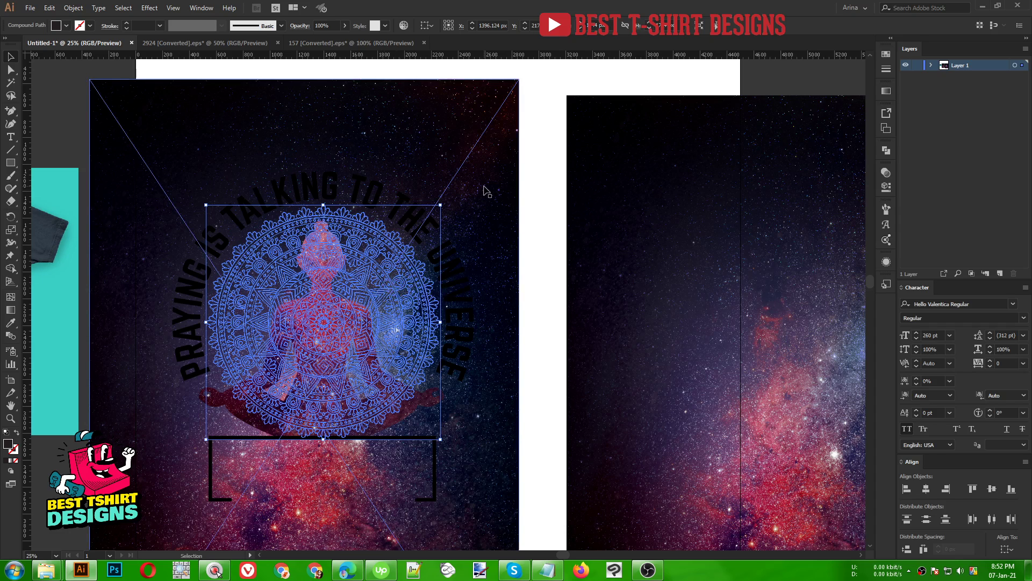
click(544, 334)
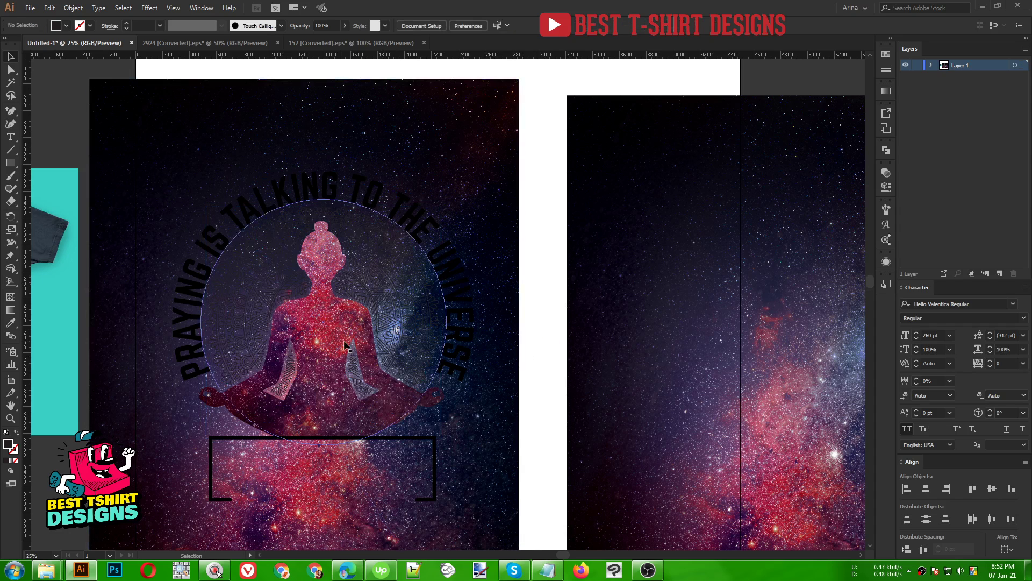
Try a clipping mask of the galaxy duplicate with the mandala, accepting the complex mask, and undo it.
scroll(411, 344, up, 1)
scroll(362, 295, up, 1)
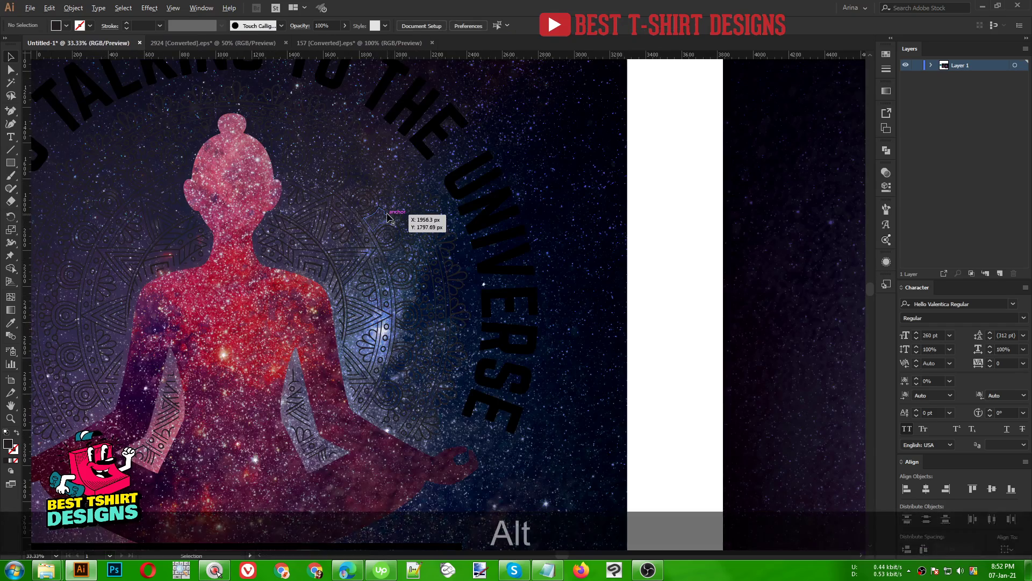
scroll(389, 218, down, 1)
scroll(390, 216, down, 1)
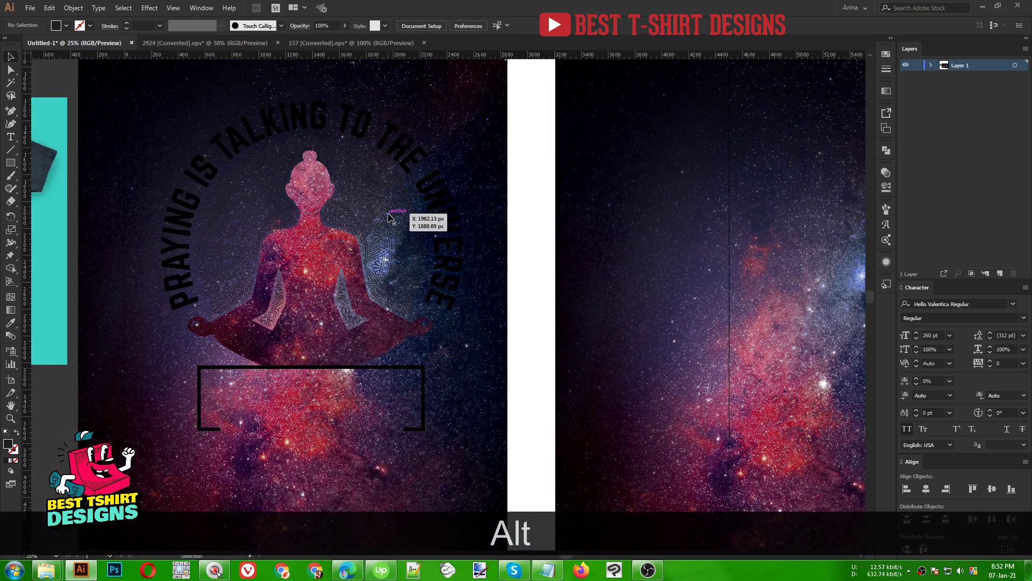
click(381, 244)
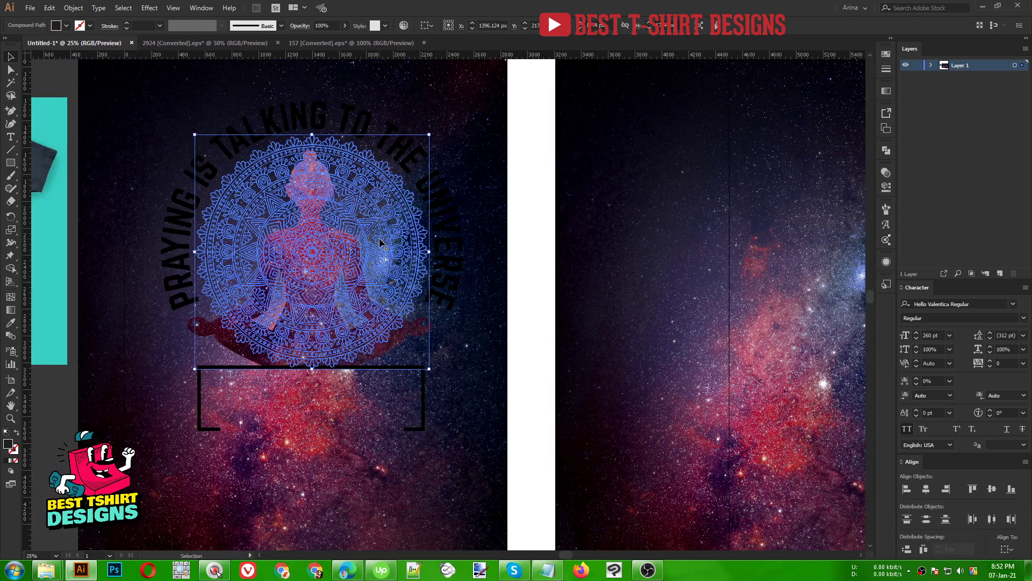
shift+click(471, 213)
right_click(471, 213)
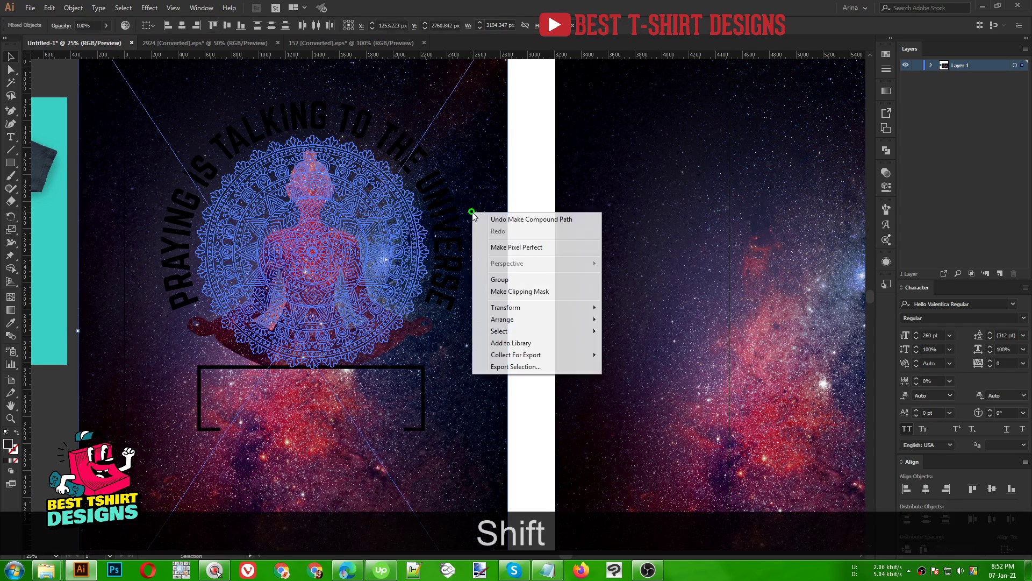
click(529, 292)
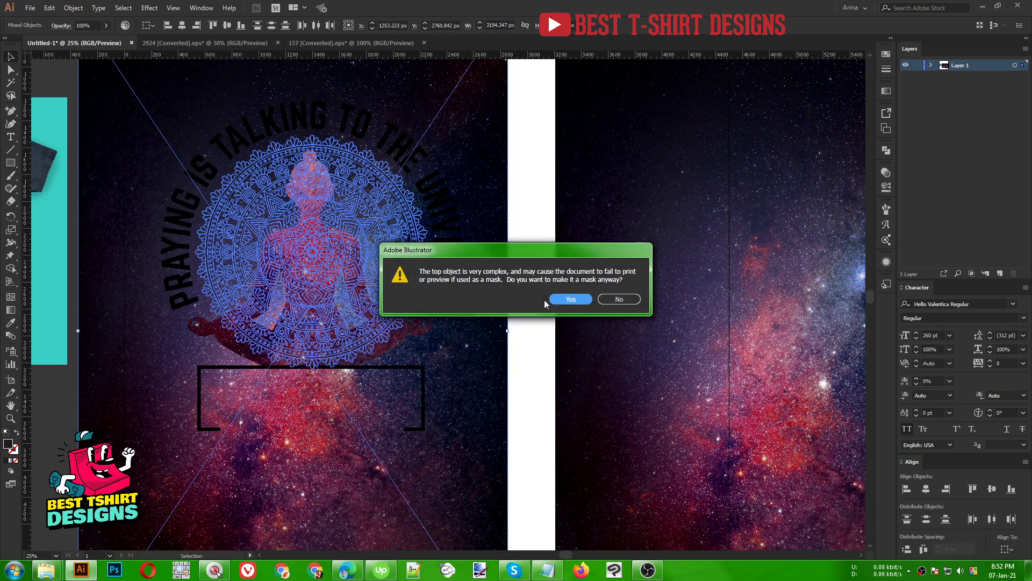
click(572, 300)
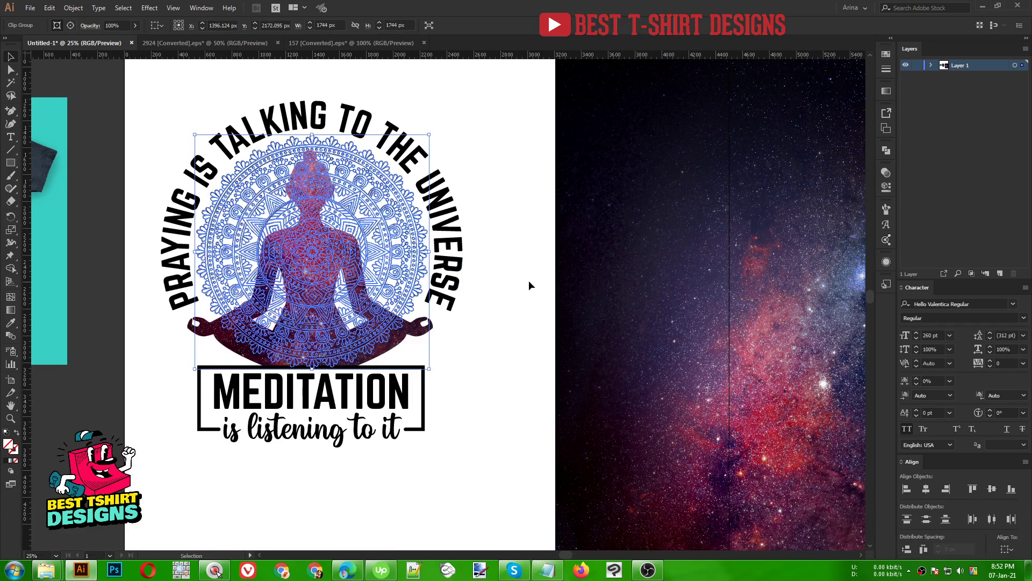
click(515, 272)
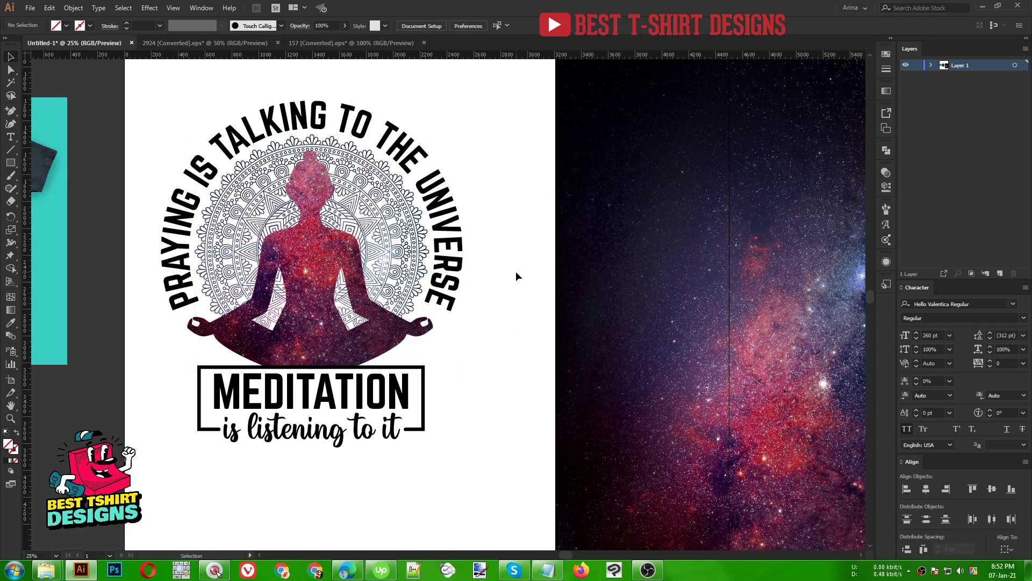
key(ctrl+z)
key(ctrl+z)
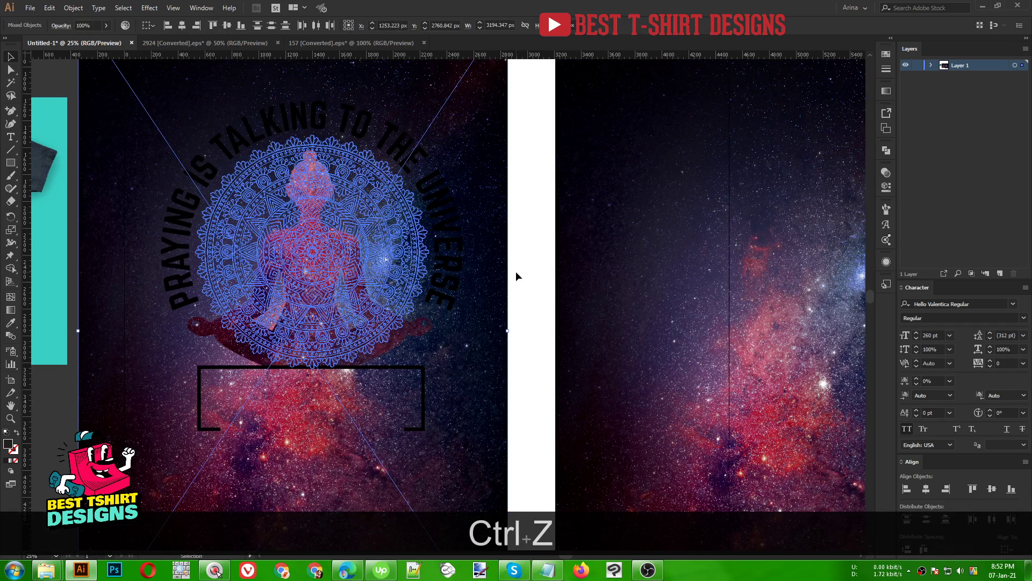
Clip the duplicated galaxy image with the mandala compound path, accepting the complex object as mask.
right_click(475, 254)
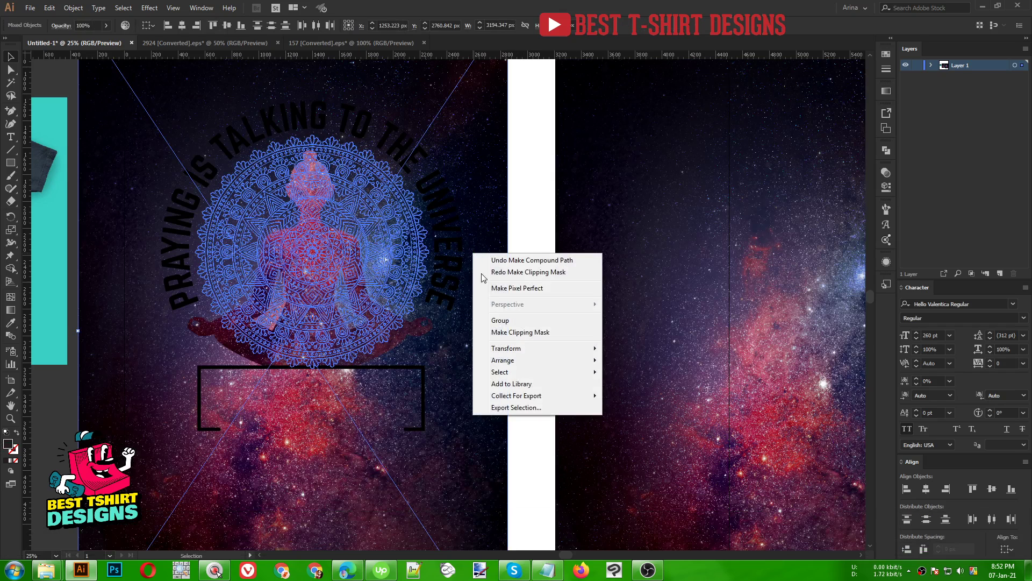
click(508, 330)
click(570, 299)
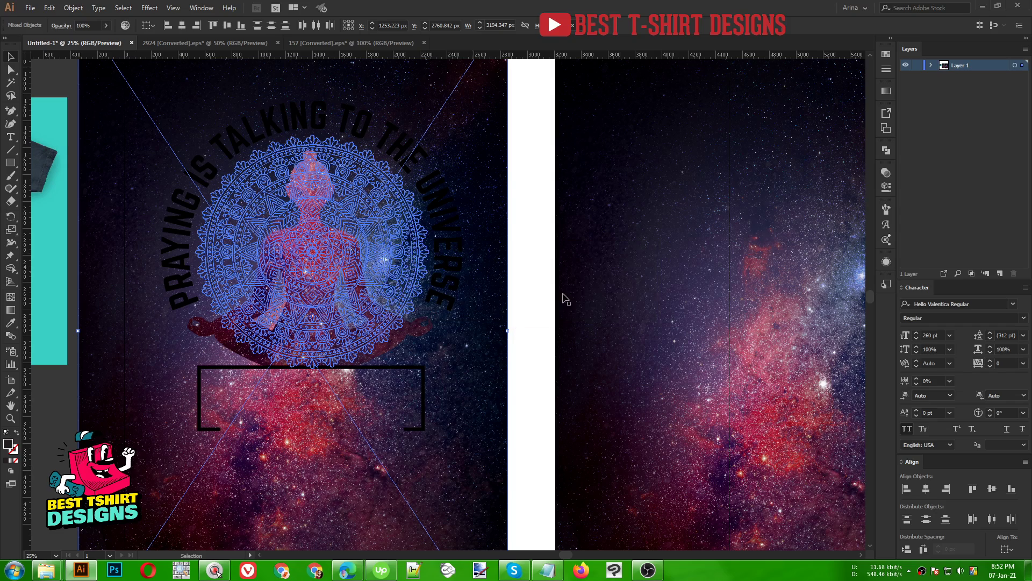
click(520, 269)
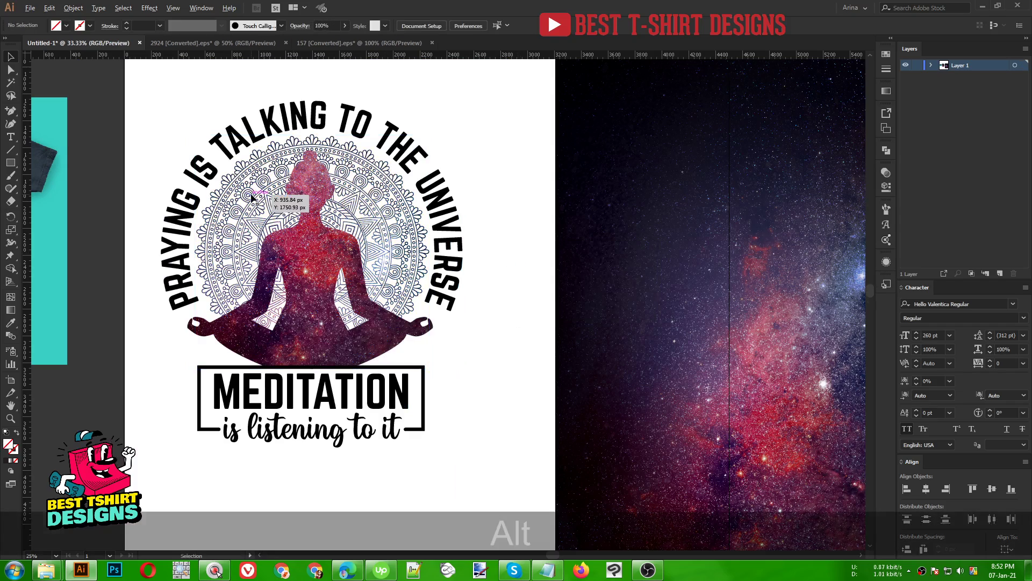
Edit the contents of the mandala clipping group and move its galaxy image upward behind the artwork.
scroll(250, 198, up, 4)
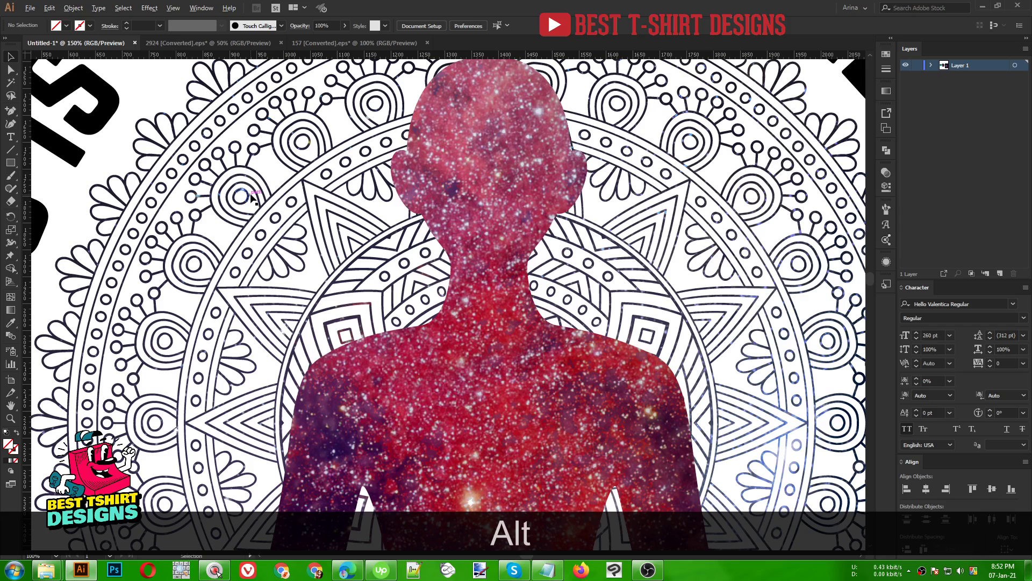
scroll(250, 197, up, 2)
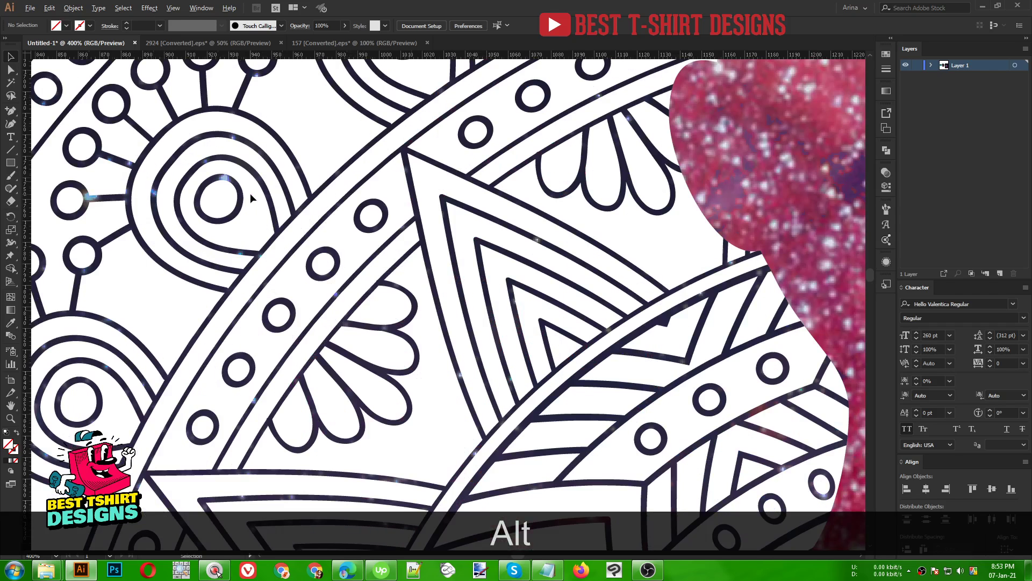
scroll(195, 181, up, 2)
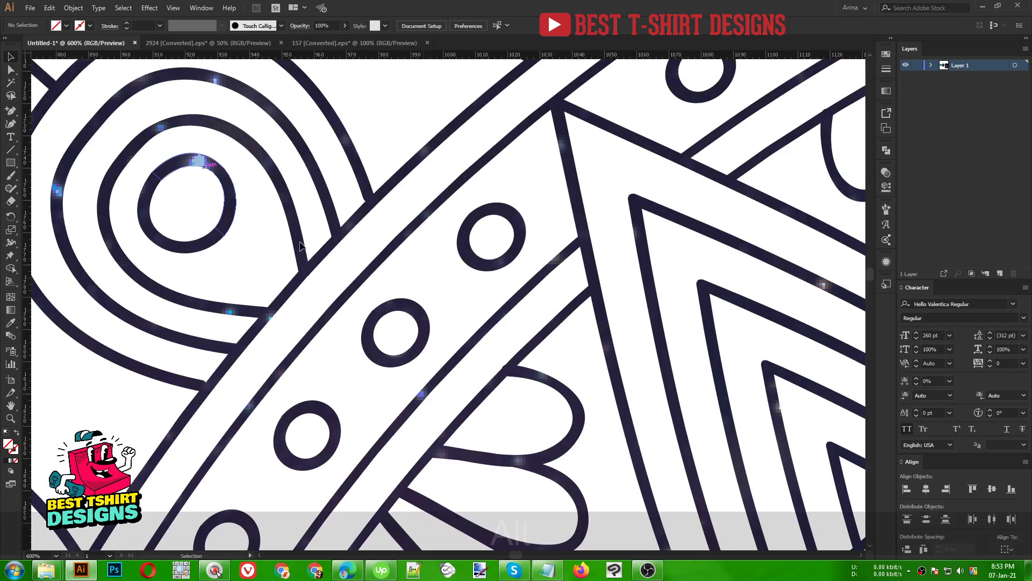
scroll(283, 212, down, 7)
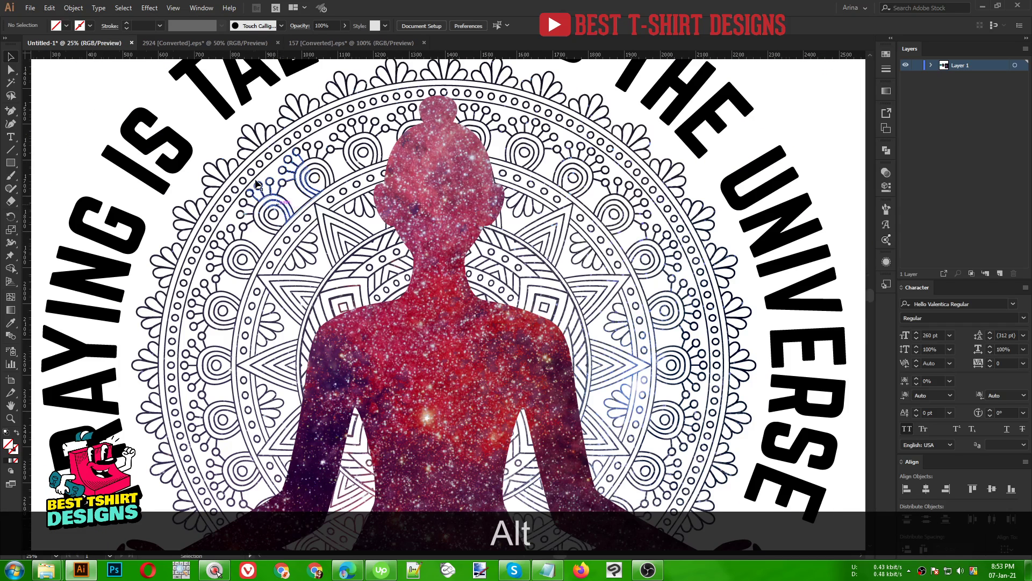
scroll(267, 193, down, 3)
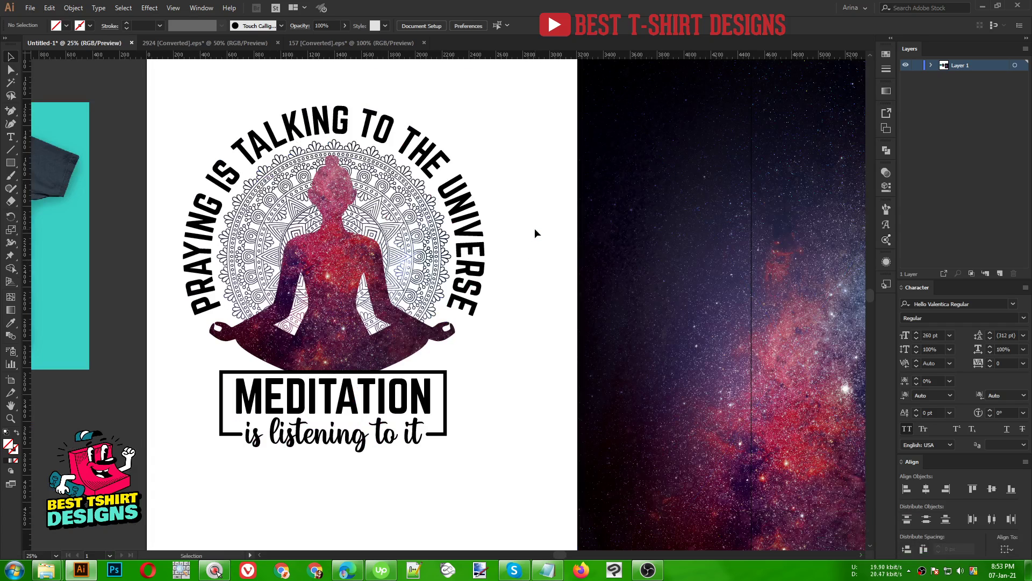
click(417, 262)
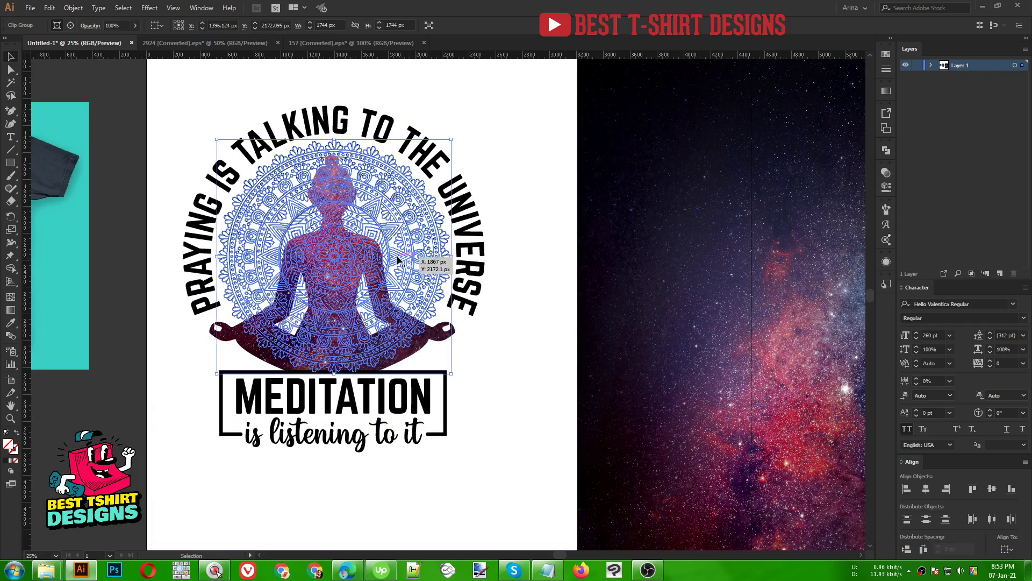
click(70, 25)
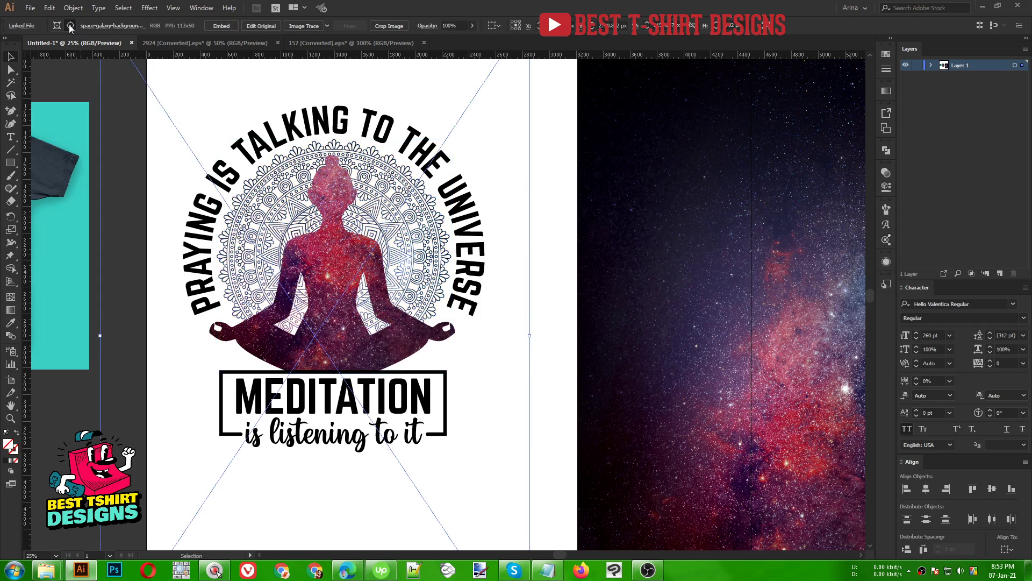
scroll(417, 212, down, 1)
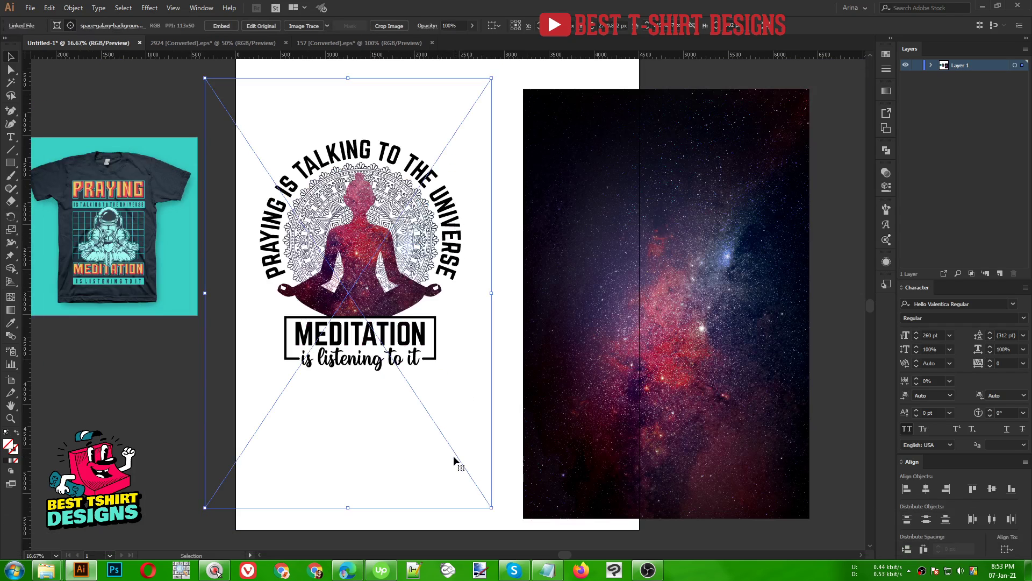
drag(457, 456, 454, 303)
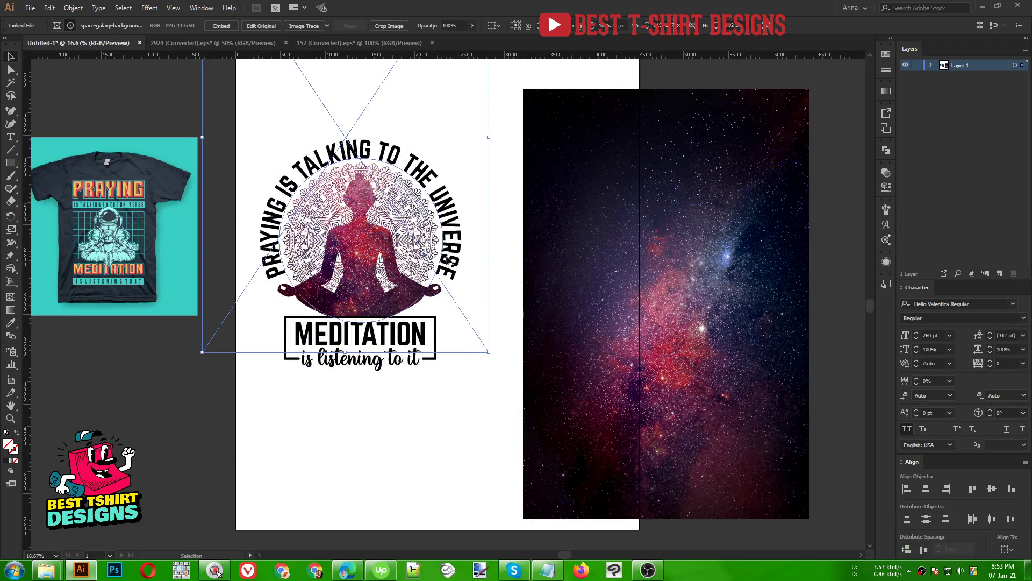
Enlarge, rotate and reposition the galaxy image inside the mandala mask so its pink-red area fills the line work.
key(shift)
drag(503, 349, 346, 120)
key(Escape)
scroll(430, 160, up, 2)
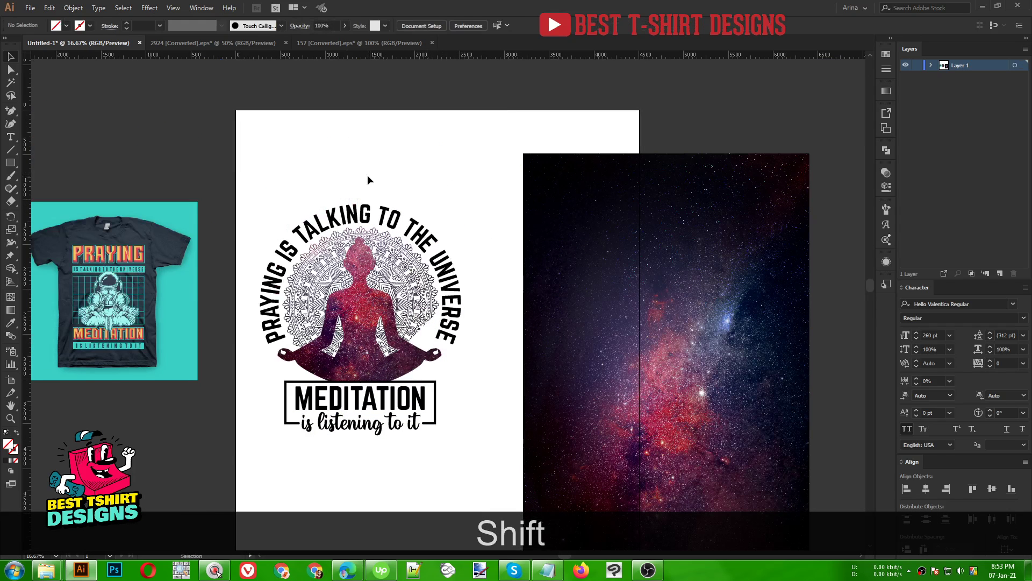
drag(396, 261, 398, 262)
click(486, 208)
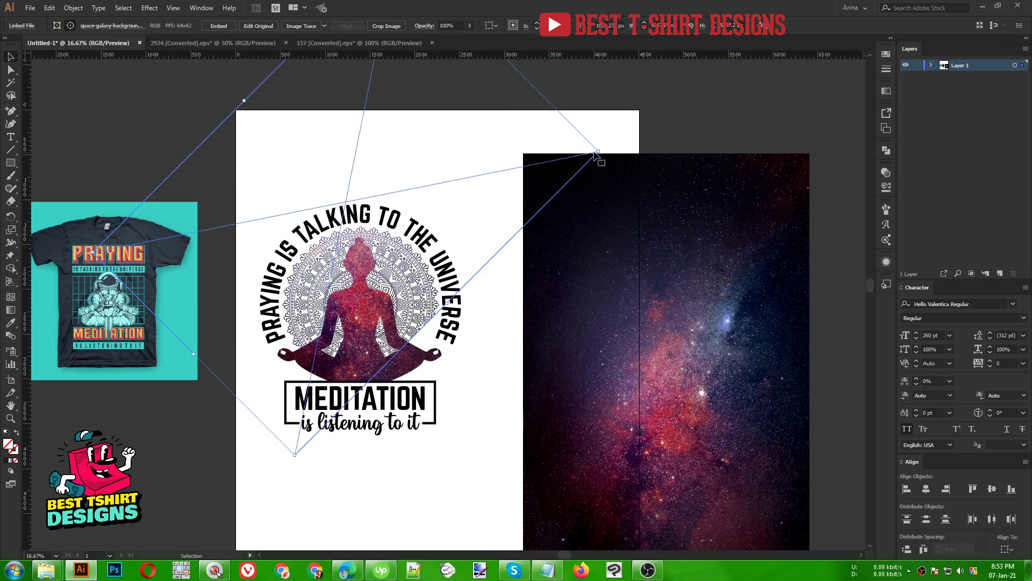
drag(597, 155, 473, 302)
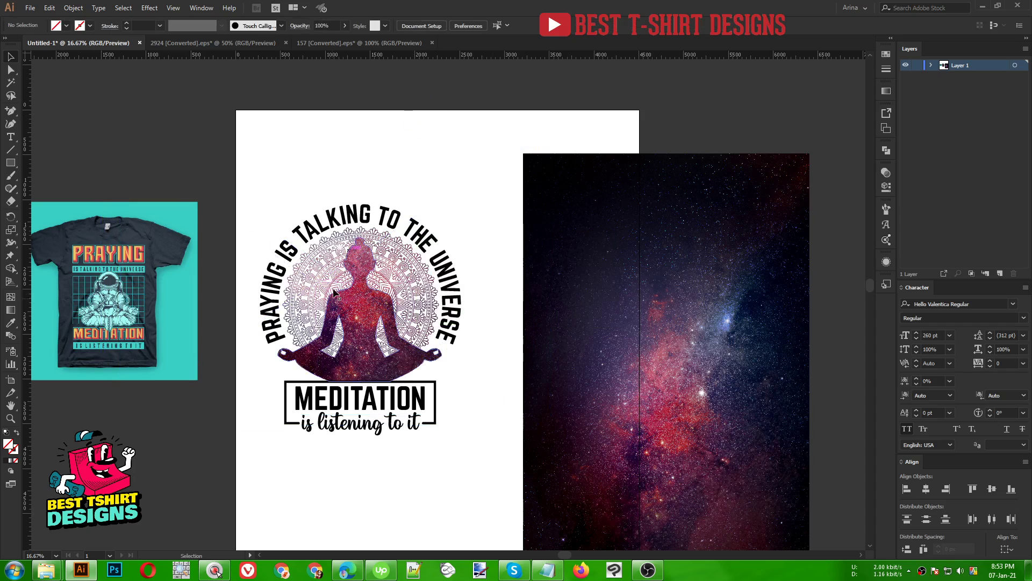
alt+scroll(333, 315, up, 1)
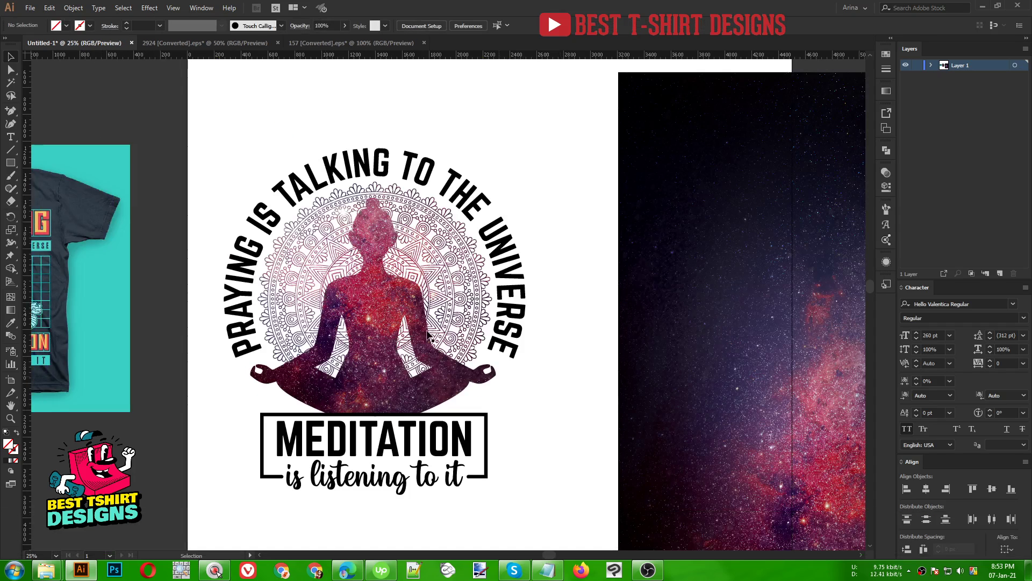
alt+scroll(364, 248, down, 1)
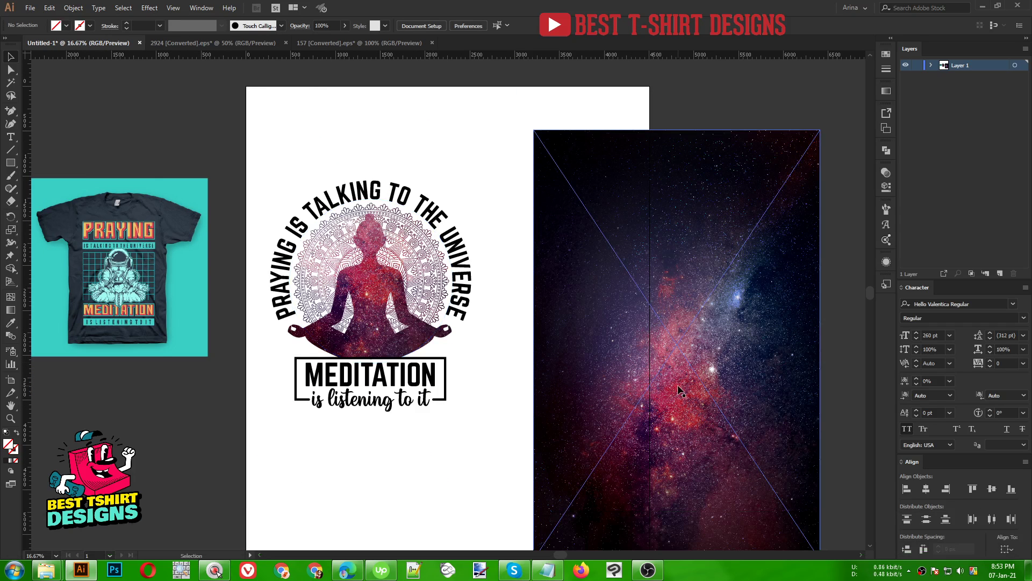
Duplicate the large galaxy image over the curved quote, enlarge the copy and shift it upward to cover all the letters.
drag(752, 404, 410, 247)
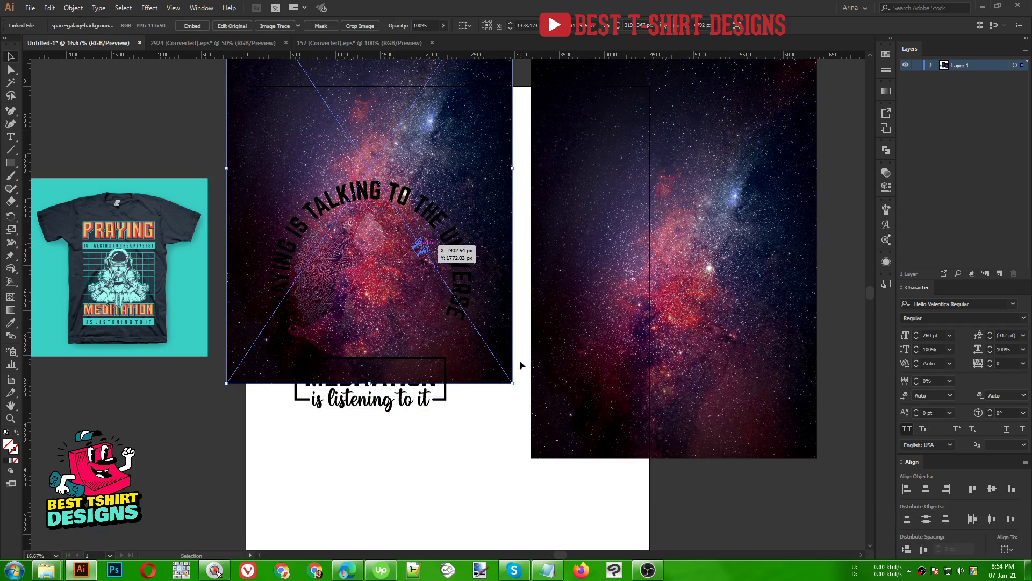
drag(512, 383, 565, 427)
drag(514, 374, 514, 344)
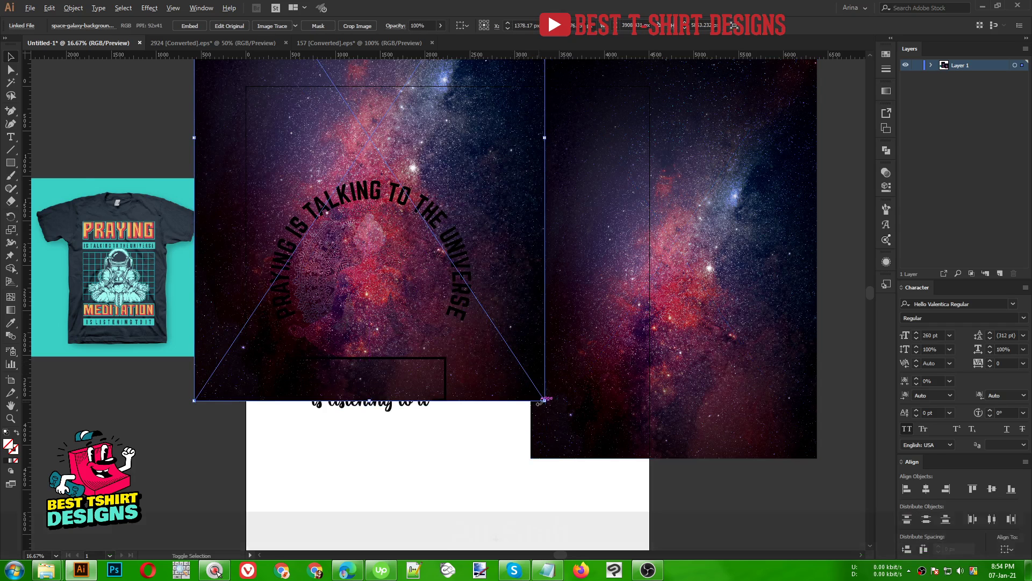
drag(544, 400, 624, 449)
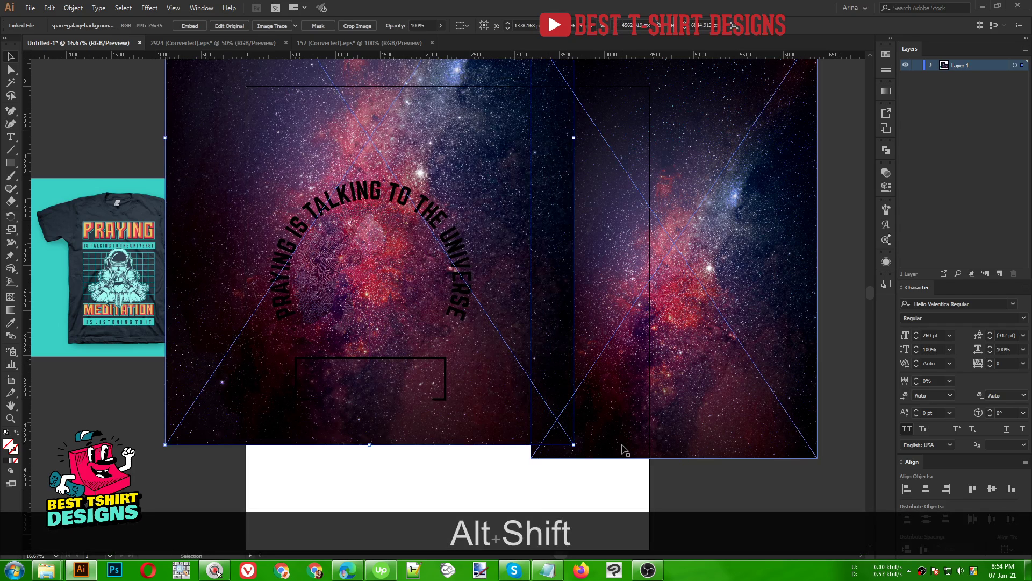
drag(503, 381, 513, 336)
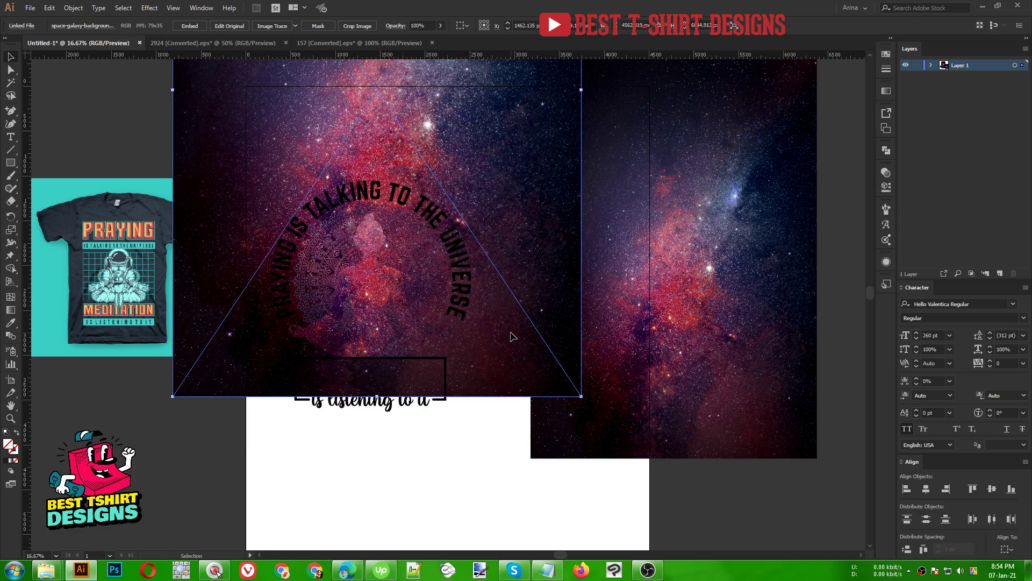
Clip the enlarged galaxy copy with the curved PRAYING IS TALKING TO THE UNIVERSE text.
shift+click(450, 243)
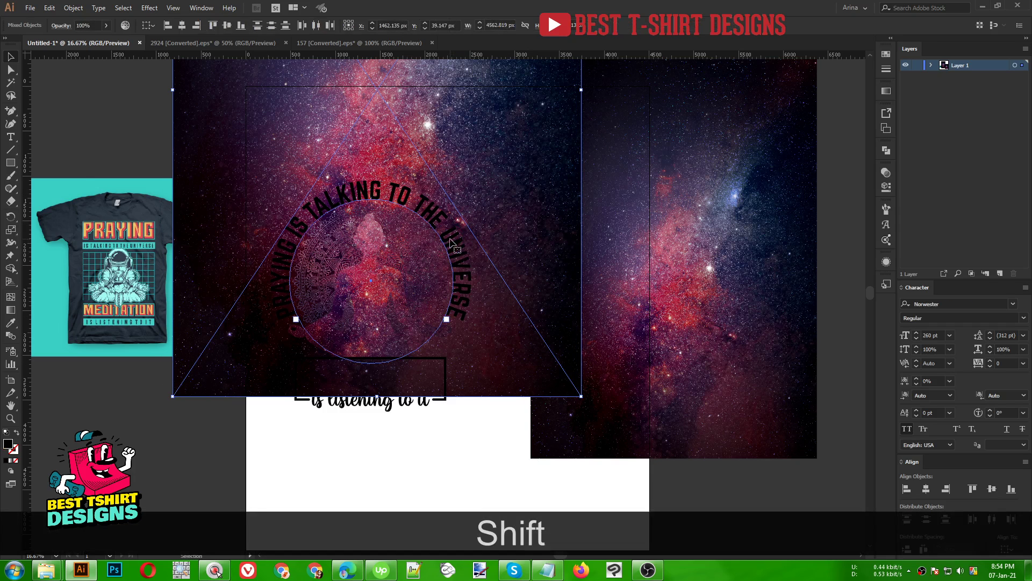
right_click(451, 243)
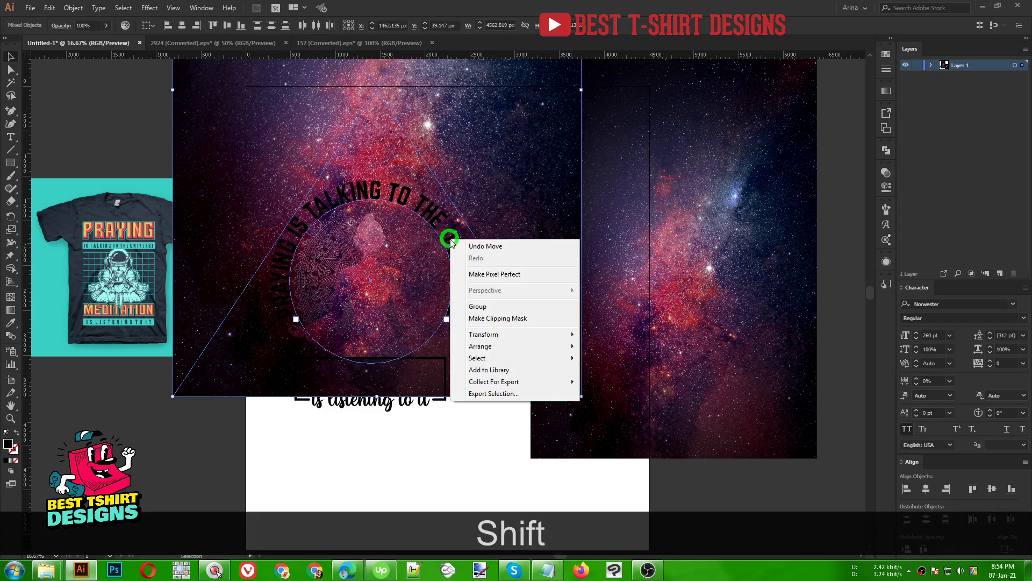
click(492, 319)
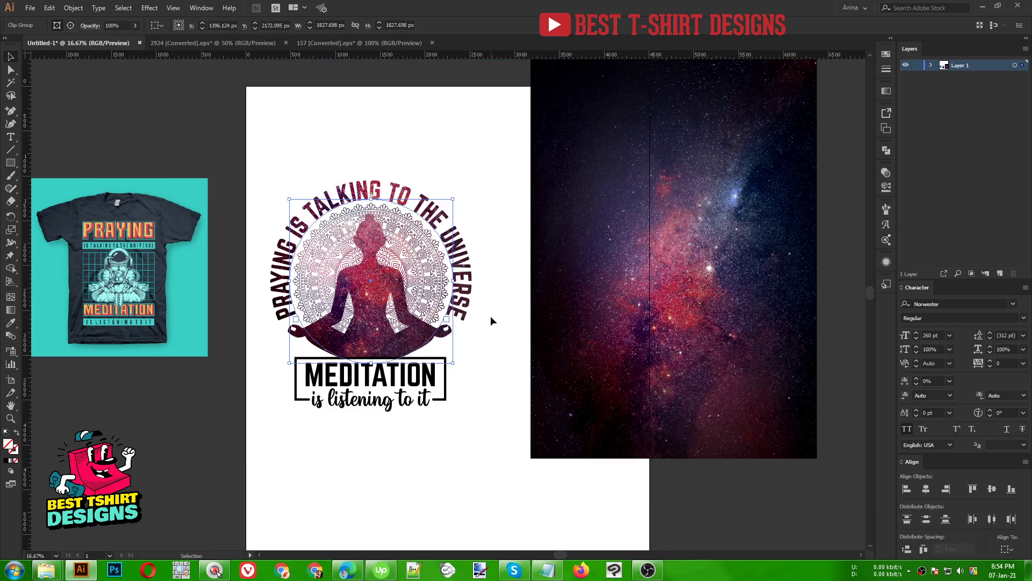
click(495, 238)
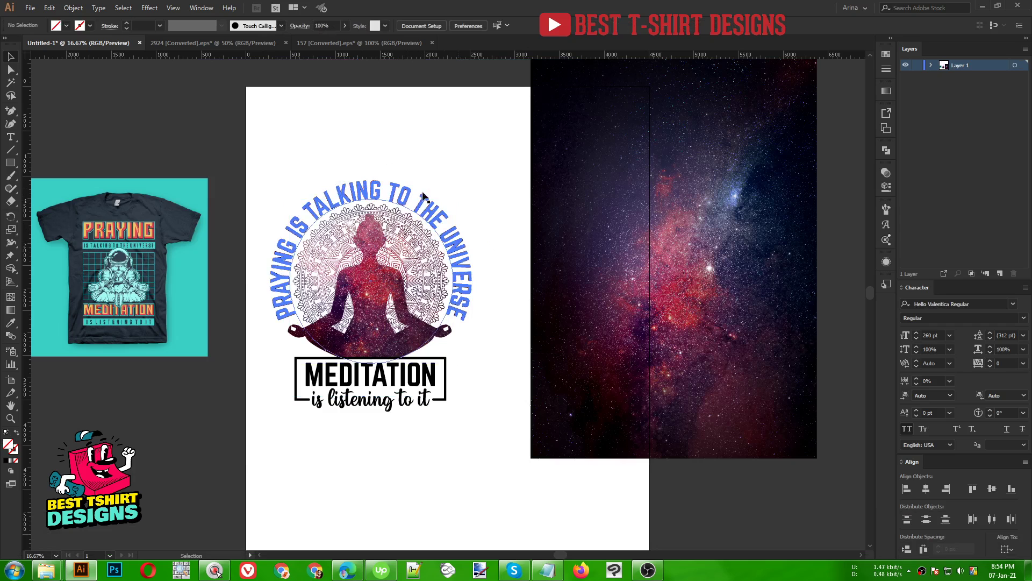
Duplicate the large galaxy image over the MEDITATION lettering, then cut the copy and paste it in back.
click(383, 376)
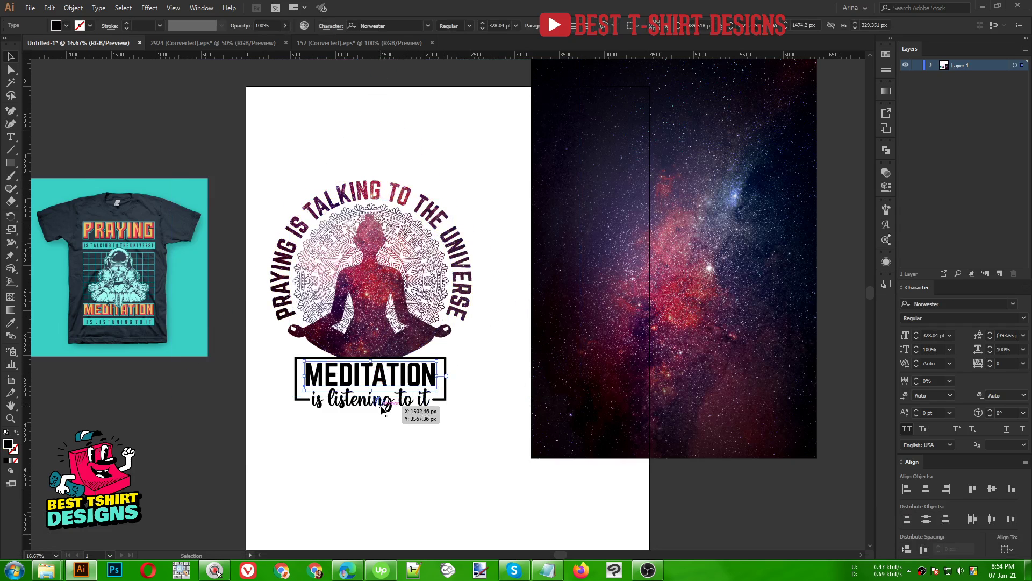
click(382, 404)
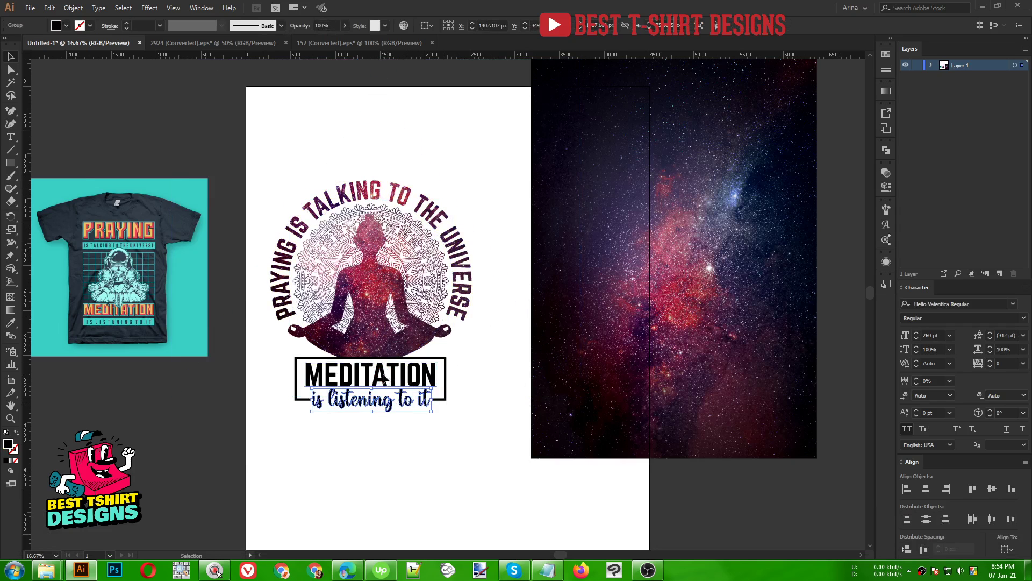
click(383, 378)
drag(663, 362, 484, 404)
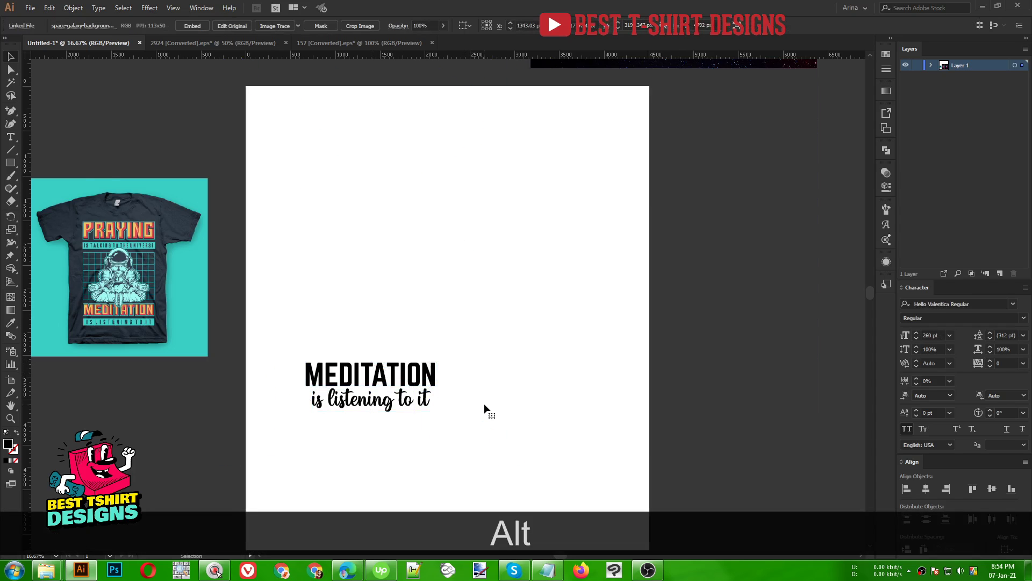
scroll(375, 386, up, 1)
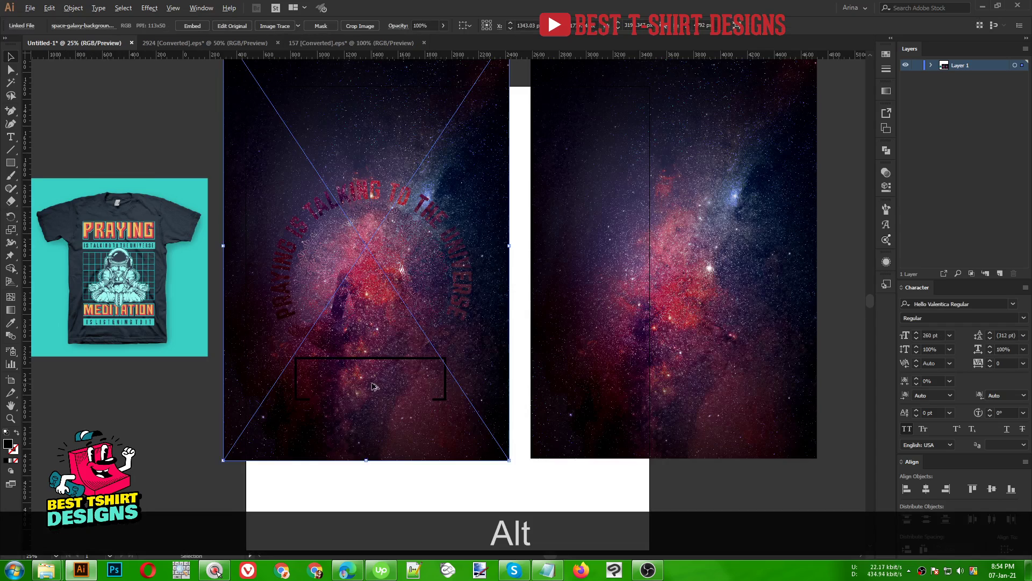
scroll(375, 386, up, 2)
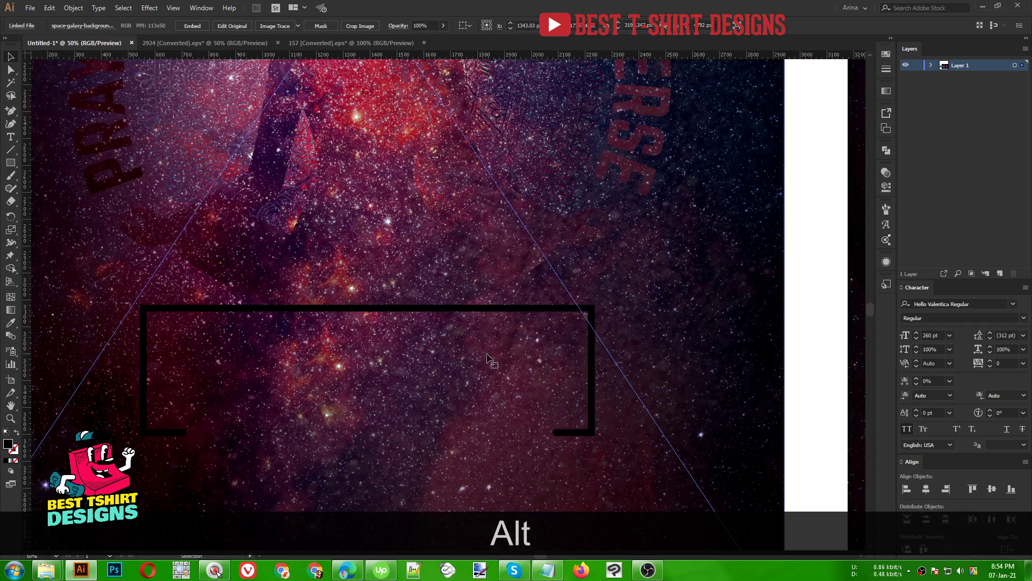
scroll(514, 355, down, 2)
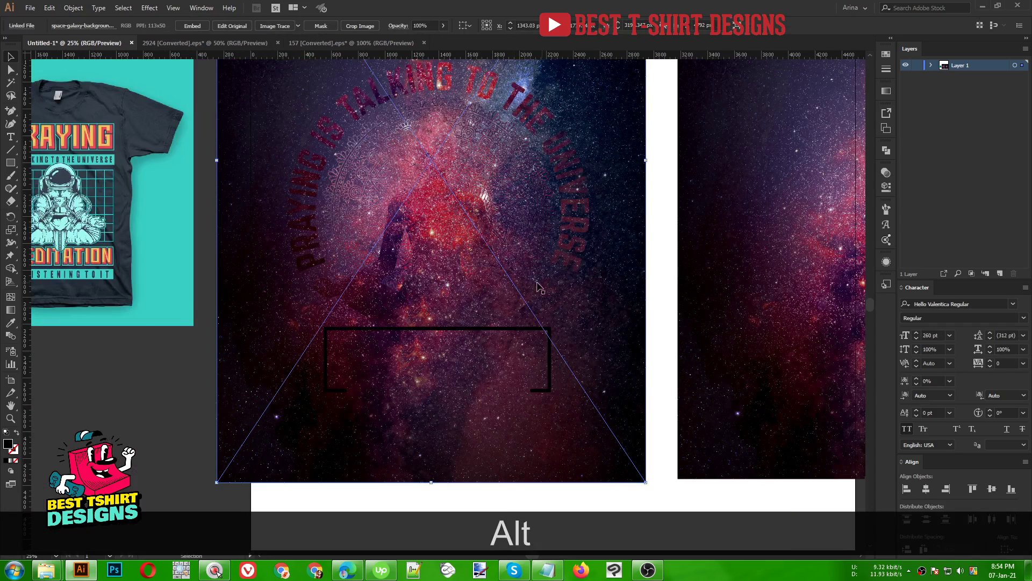
key(ctrl+x)
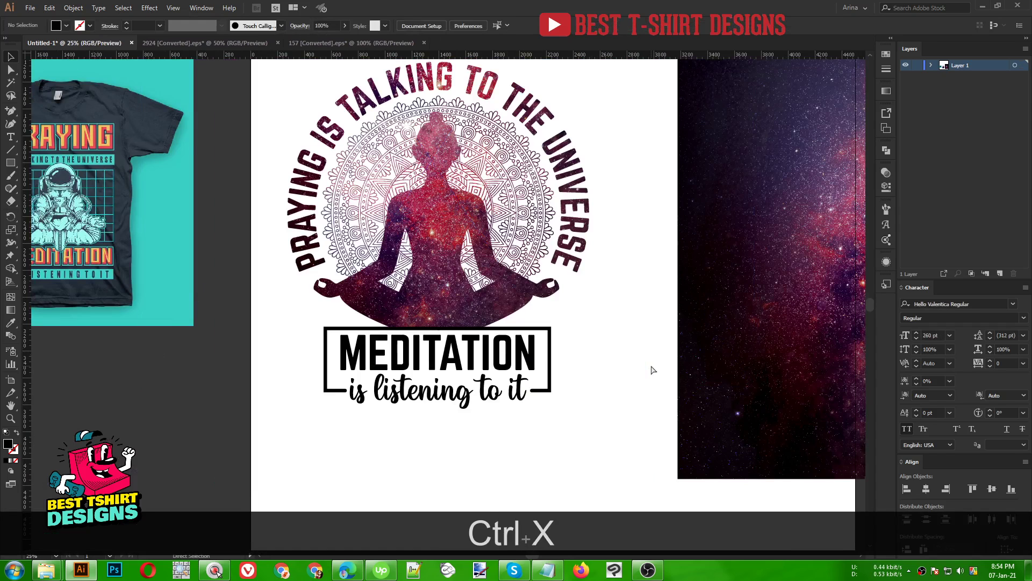
key(ctrl+b)
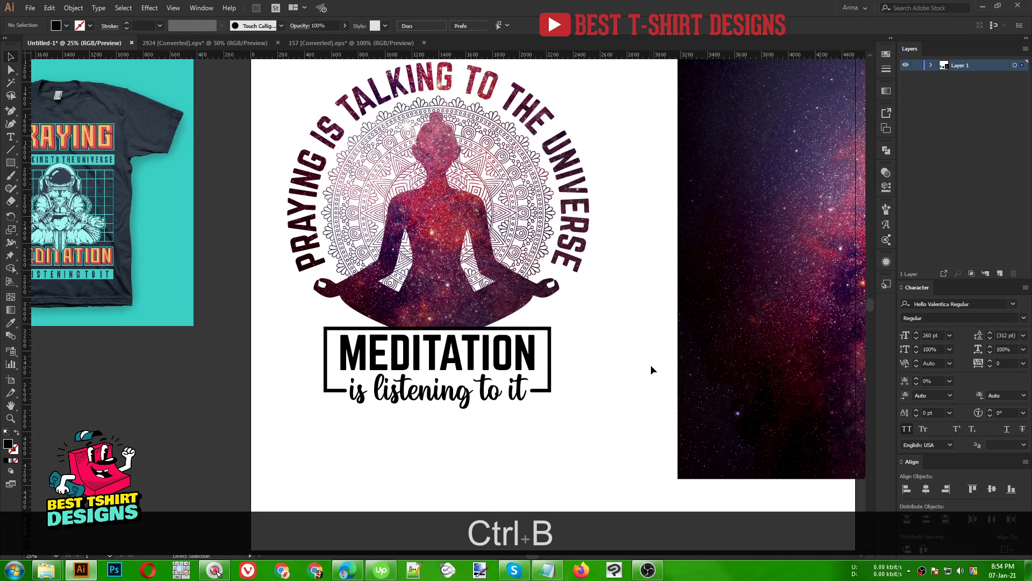
Clip the pasted galaxy copy with the MEDITATION text and deselect the result.
shift+click(453, 358)
right_click(454, 357)
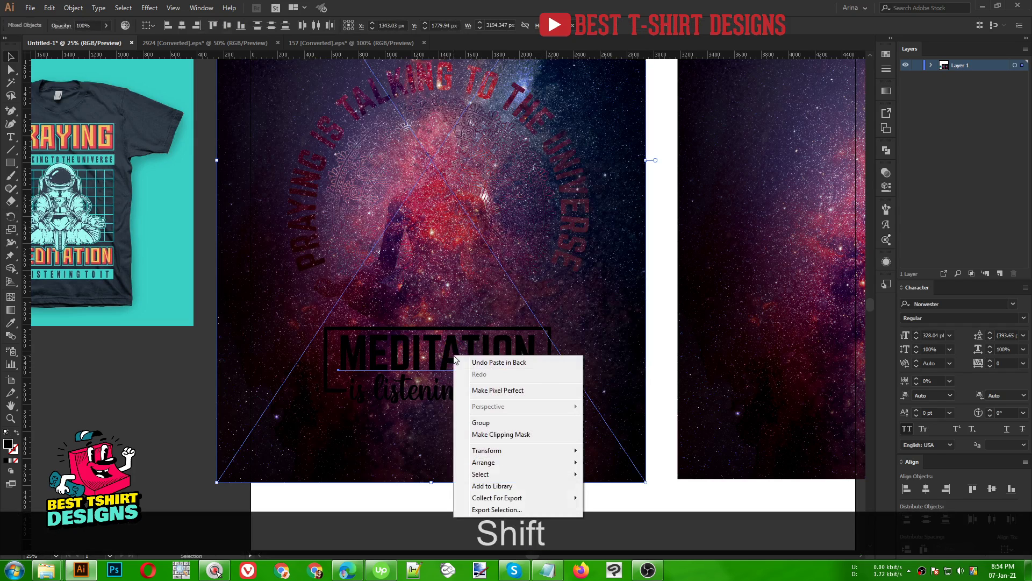
click(496, 434)
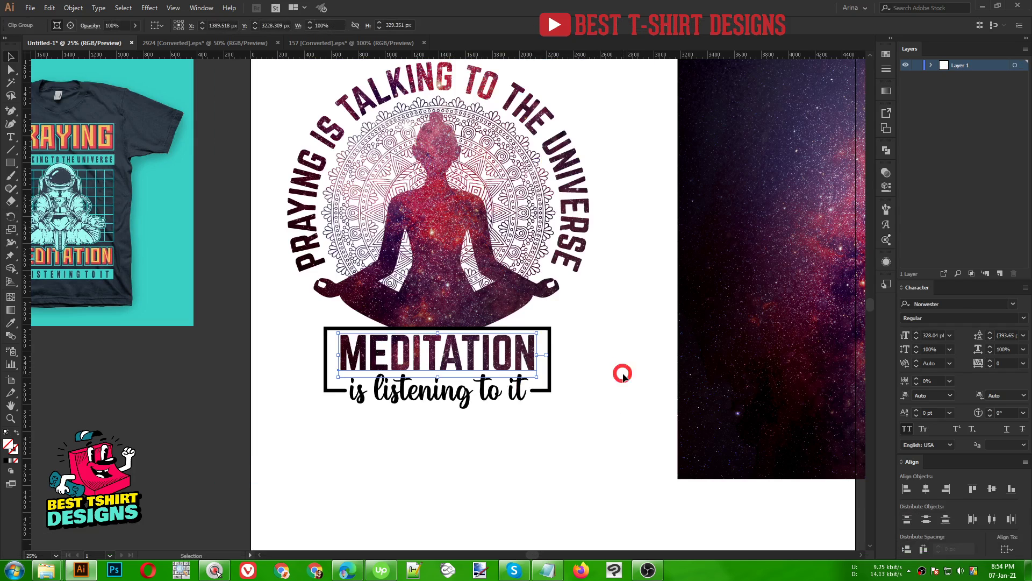
click(623, 375)
Expand the rectangular frame around MEDITATION into a filled shape and give it a black fill.
scroll(445, 437, up, 1)
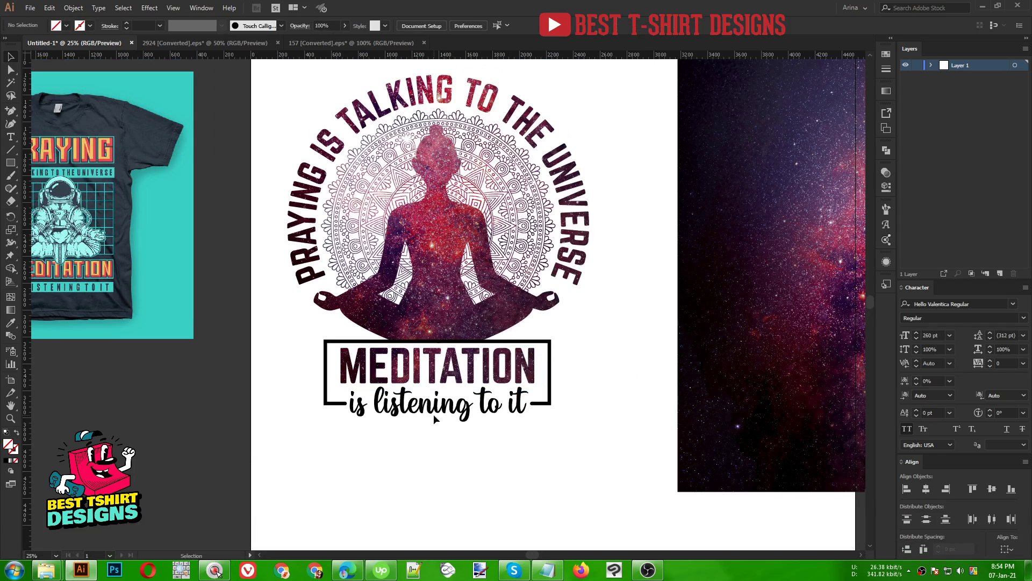
click(551, 404)
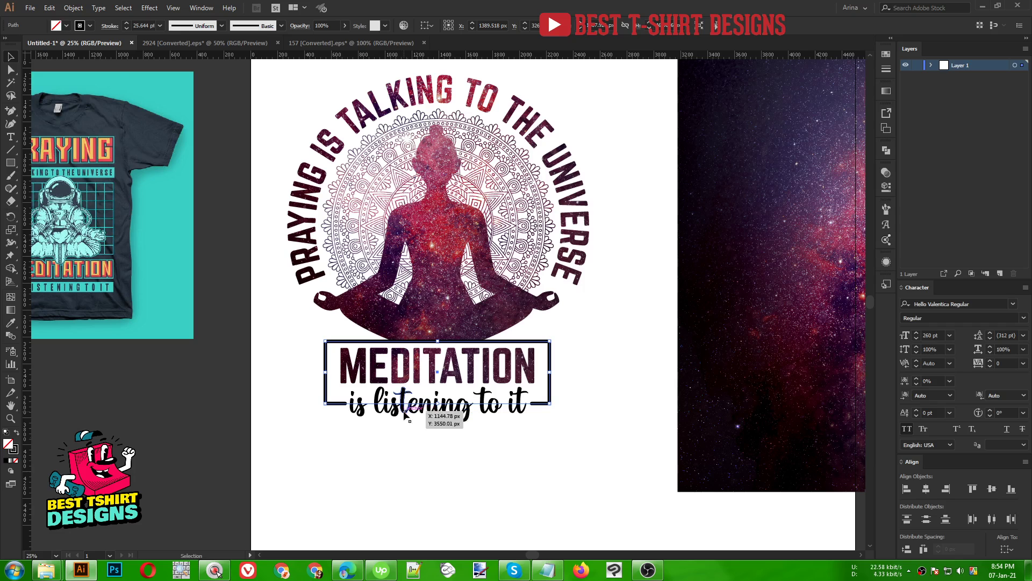
click(74, 8)
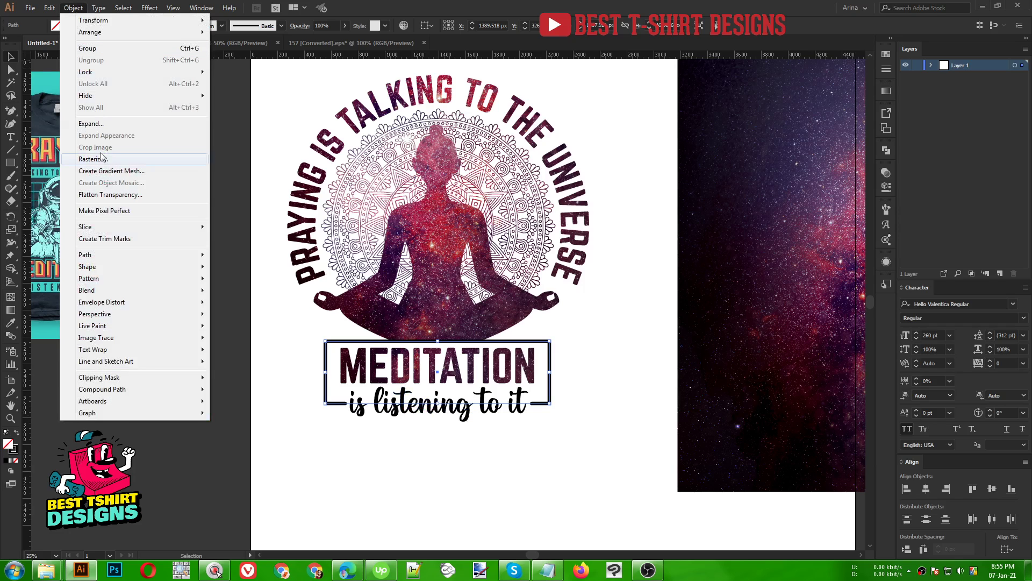
click(99, 125)
click(280, 312)
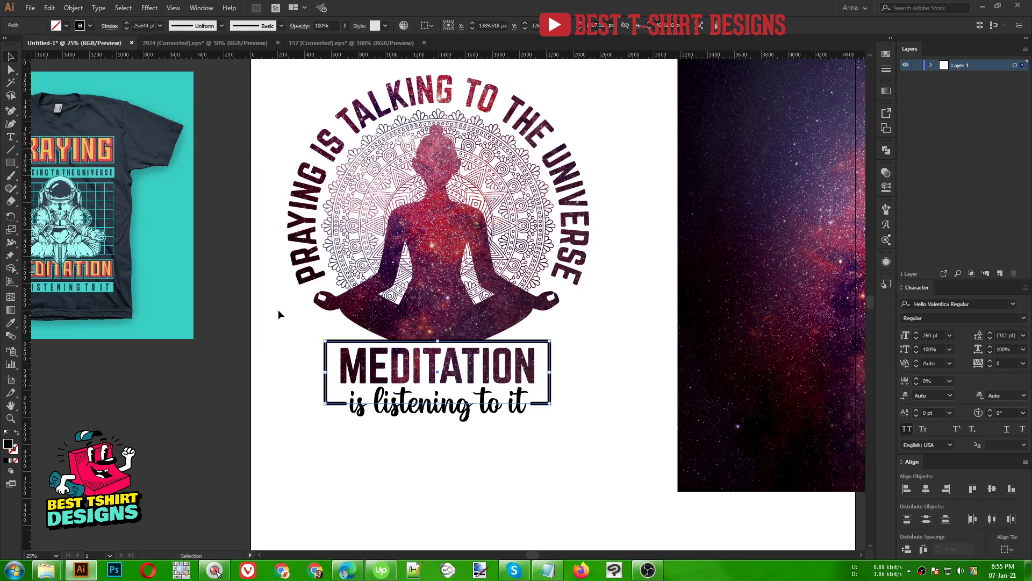
click(67, 26)
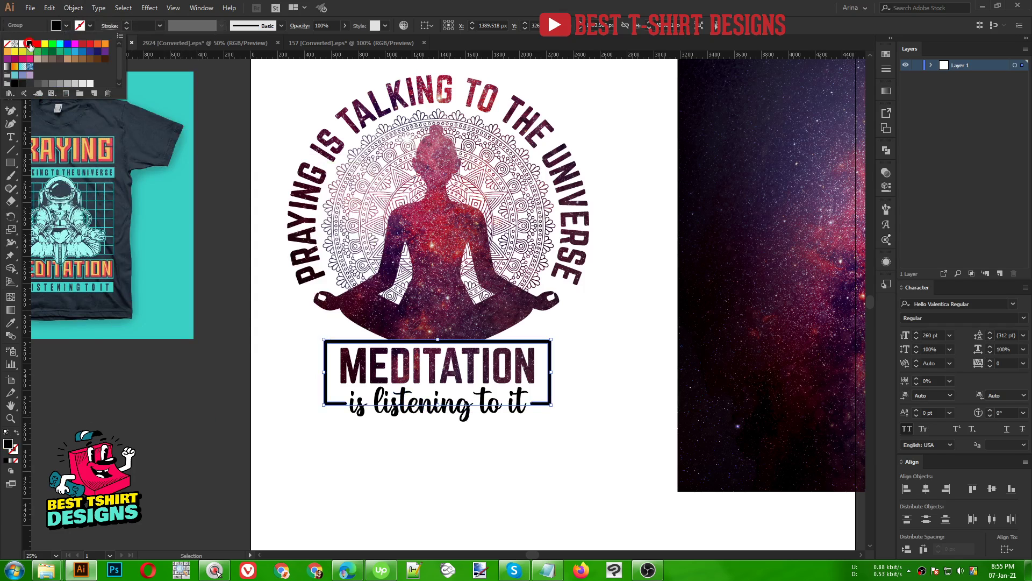
Combine the "is listening to it" script lettering and the rectangular frame into one compound path.
shift+click(358, 412)
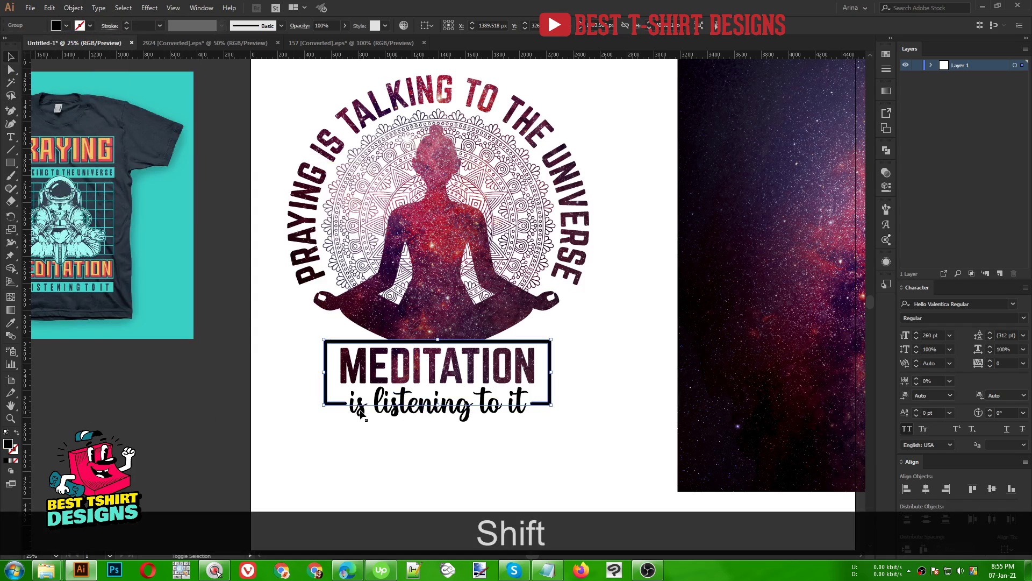
click(509, 434)
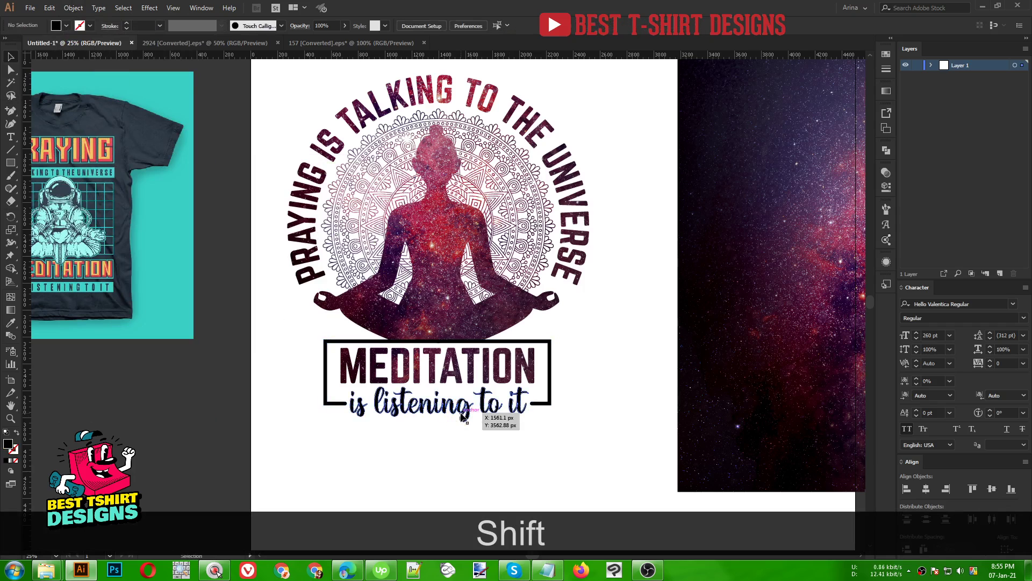
click(472, 410)
shift+click(551, 406)
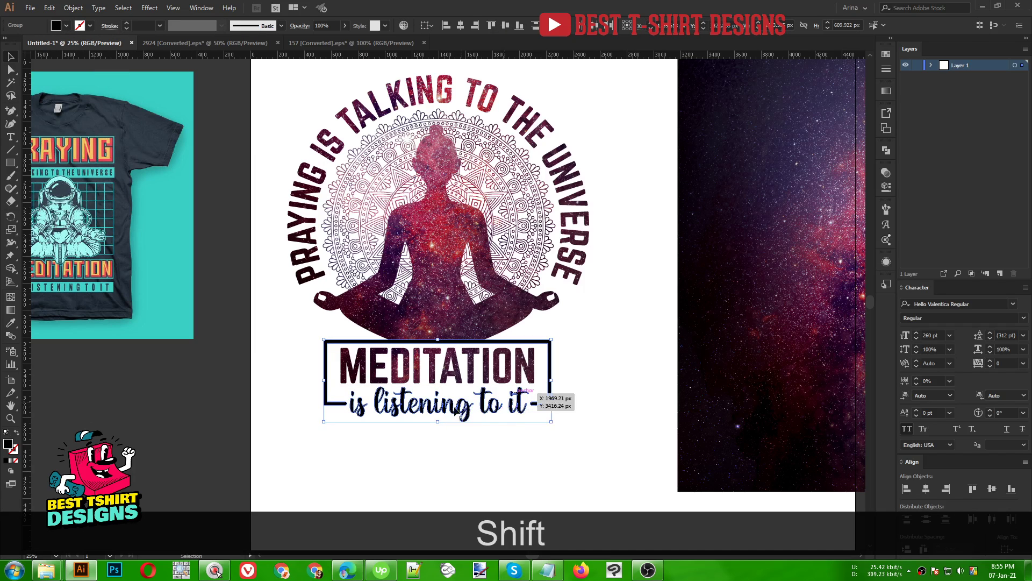
click(77, 8)
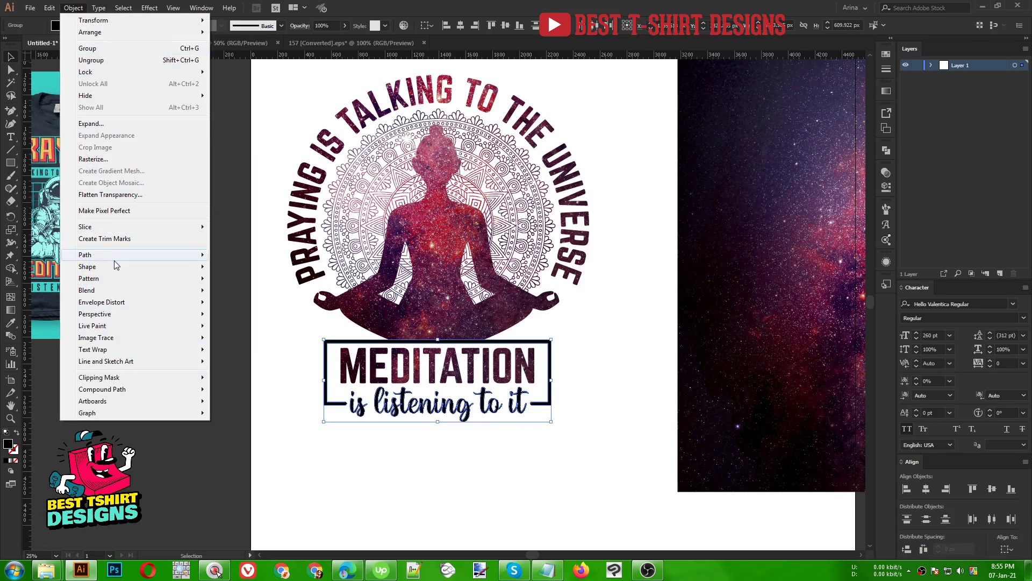
mouse_move(129, 262)
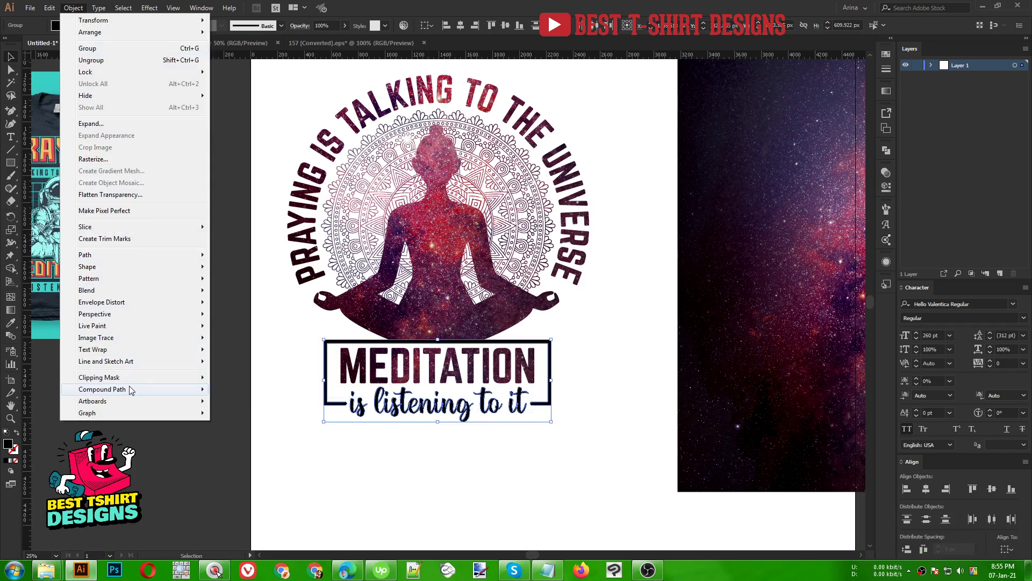
mouse_move(134, 389)
click(226, 390)
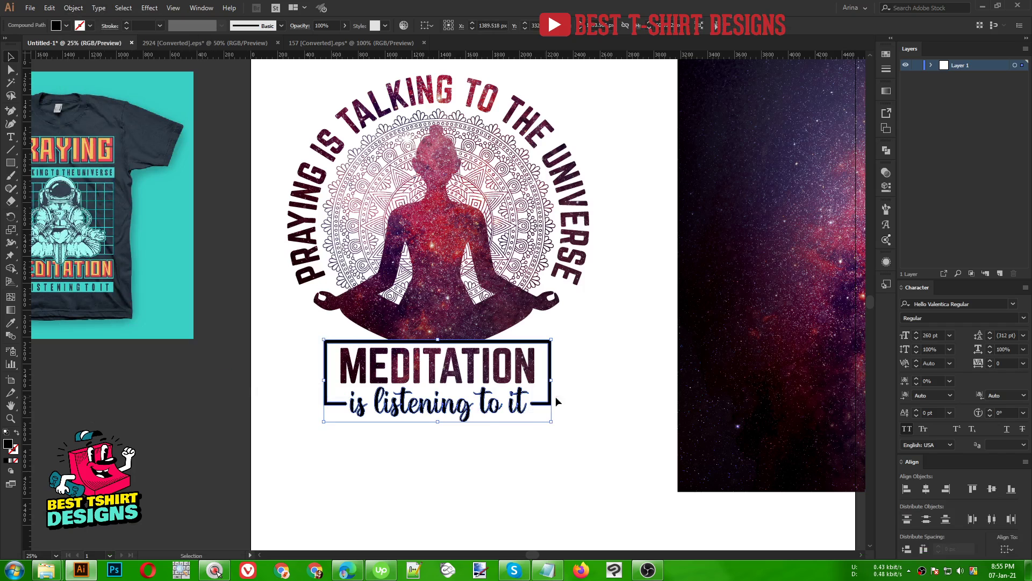
Move the large galaxy image behind the frame and script lettering, enlarge it proportionally and shift it so it covers both.
scroll(436, 360, down, 1)
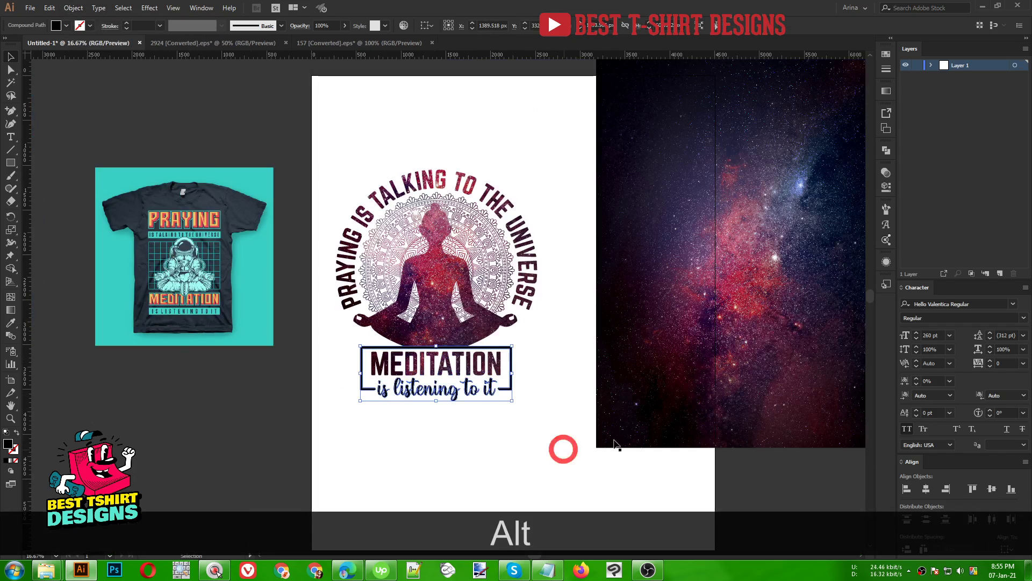
drag(615, 444, 420, 391)
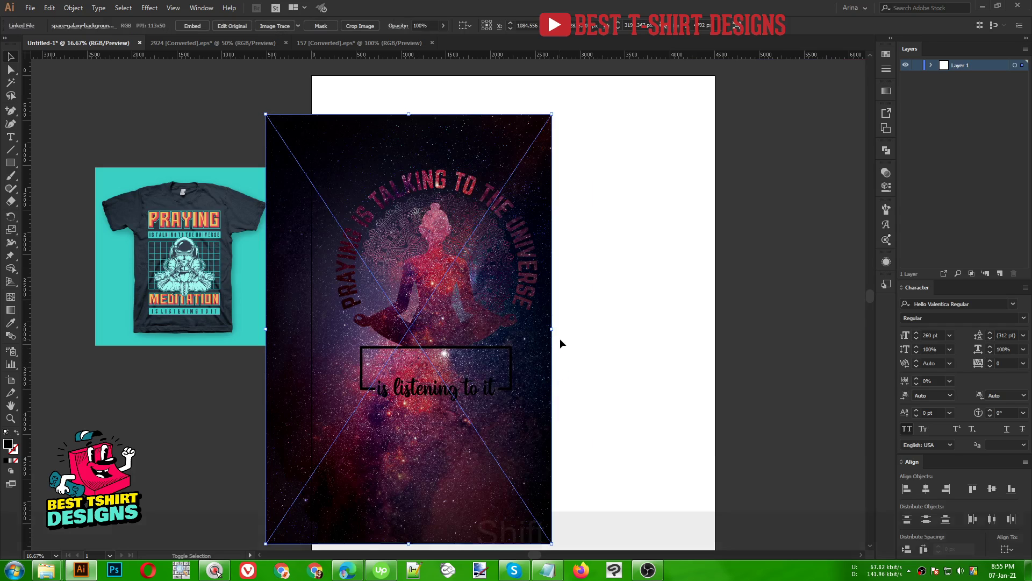
drag(540, 388, 553, 369)
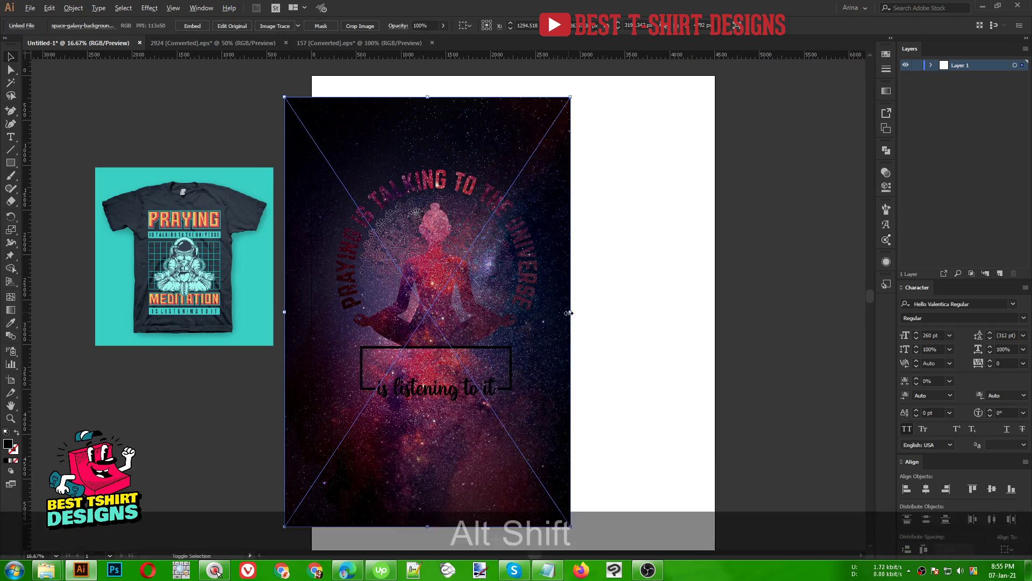
drag(570, 312, 594, 312)
drag(580, 347, 580, 347)
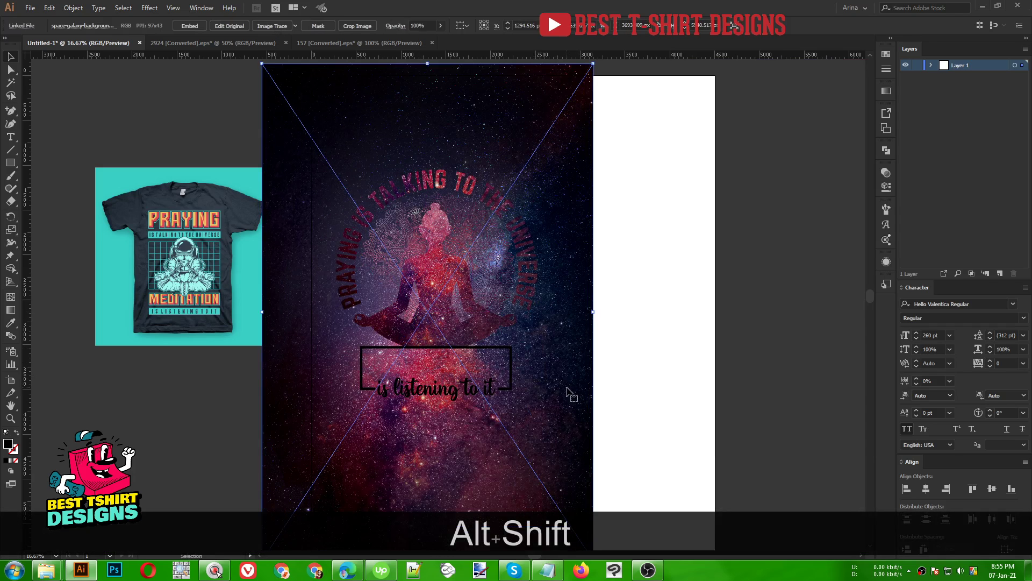
drag(568, 390, 577, 371)
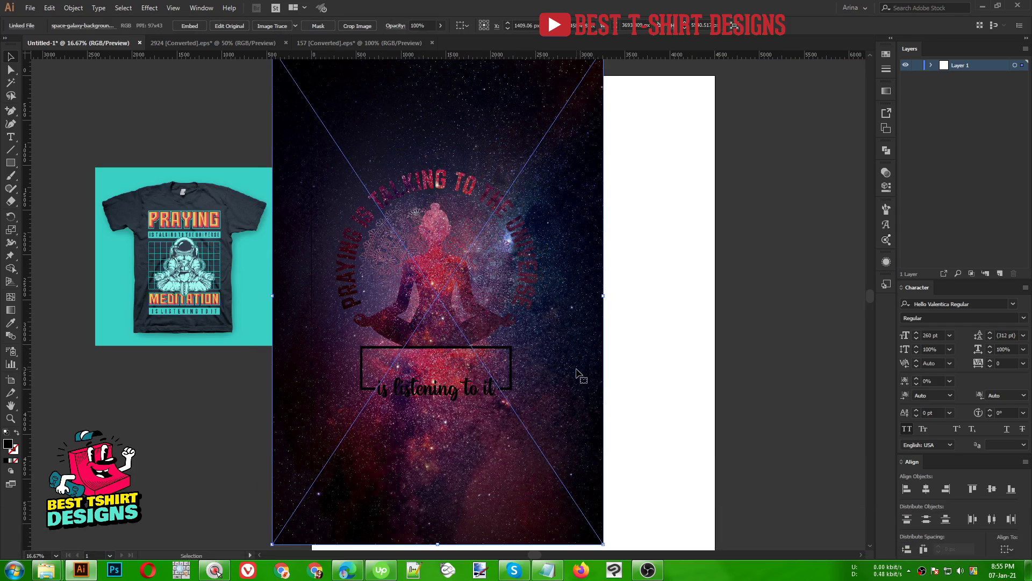
Clip the galaxy image with the frame and "is listening to it" compound path, accepting the complex mask, and deselect the result.
scroll(465, 381, up, 1)
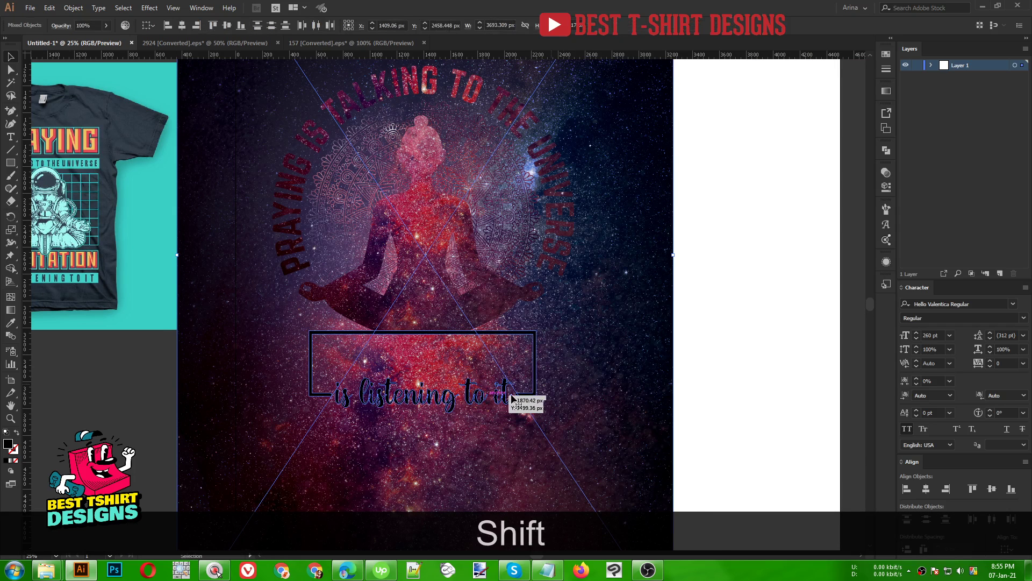
right_click(566, 378)
click(607, 458)
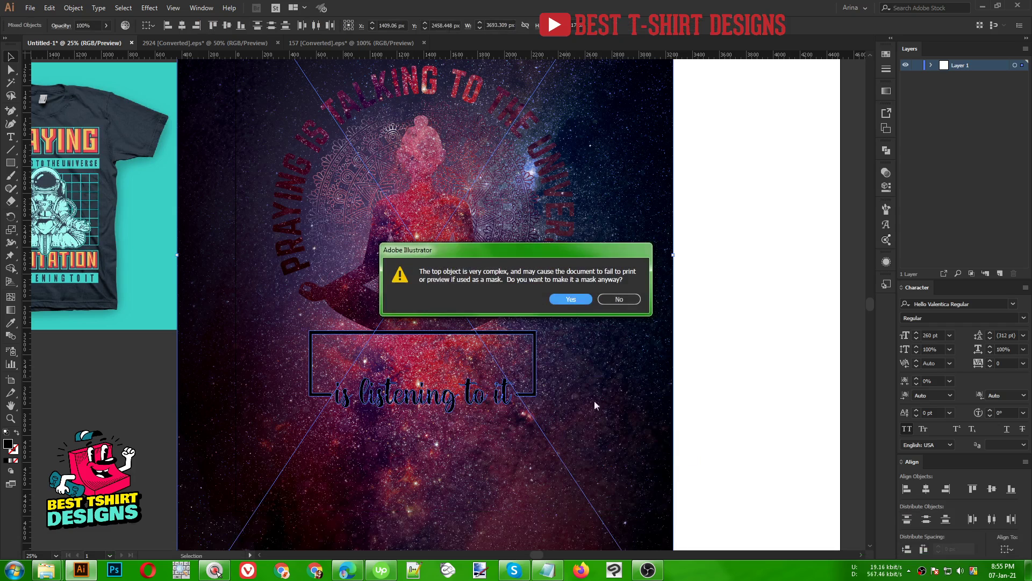
click(568, 298)
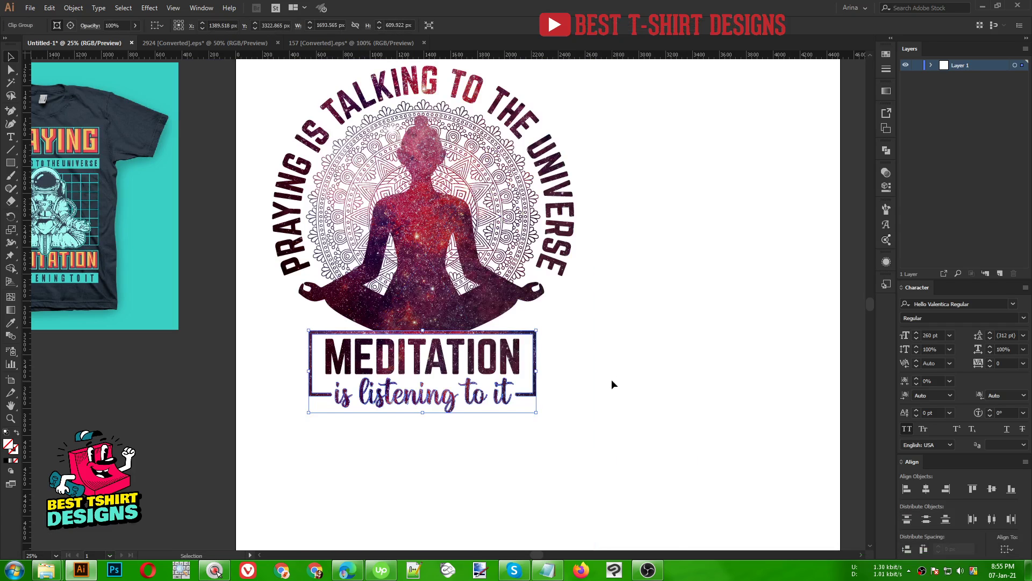
click(611, 384)
scroll(612, 379, up, 2)
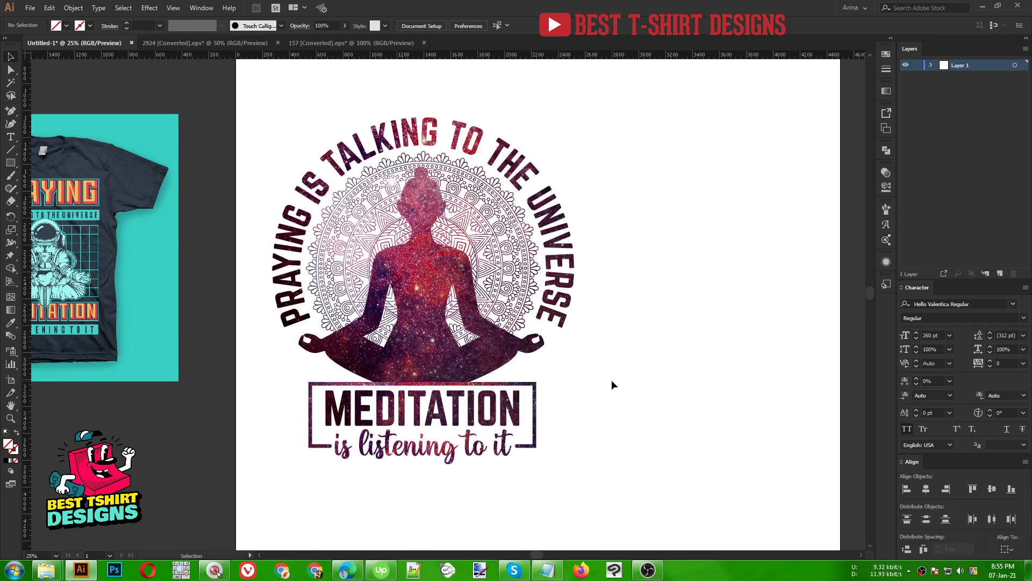
scroll(280, 211, down, 1)
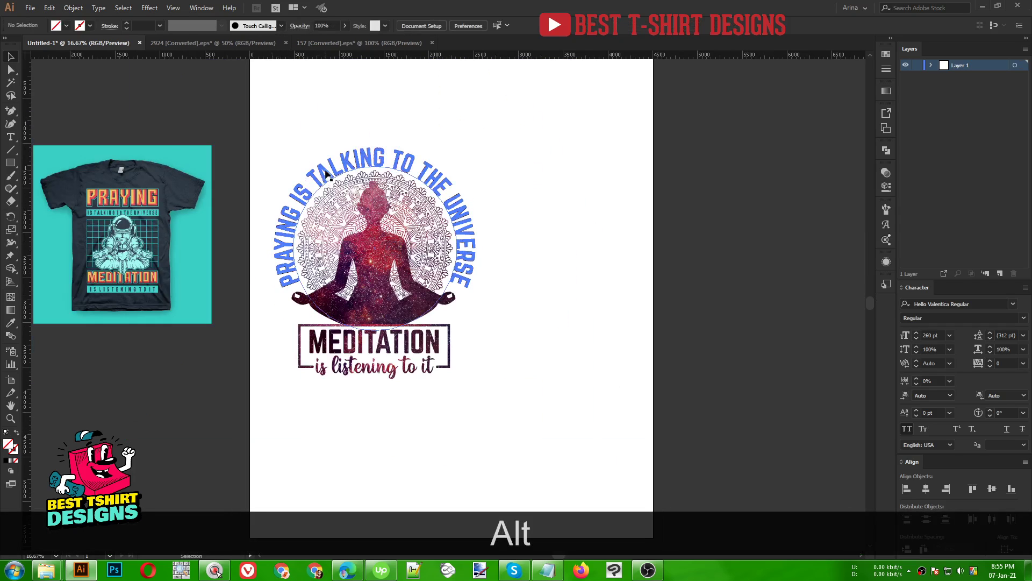
click(326, 173)
right_click(326, 173)
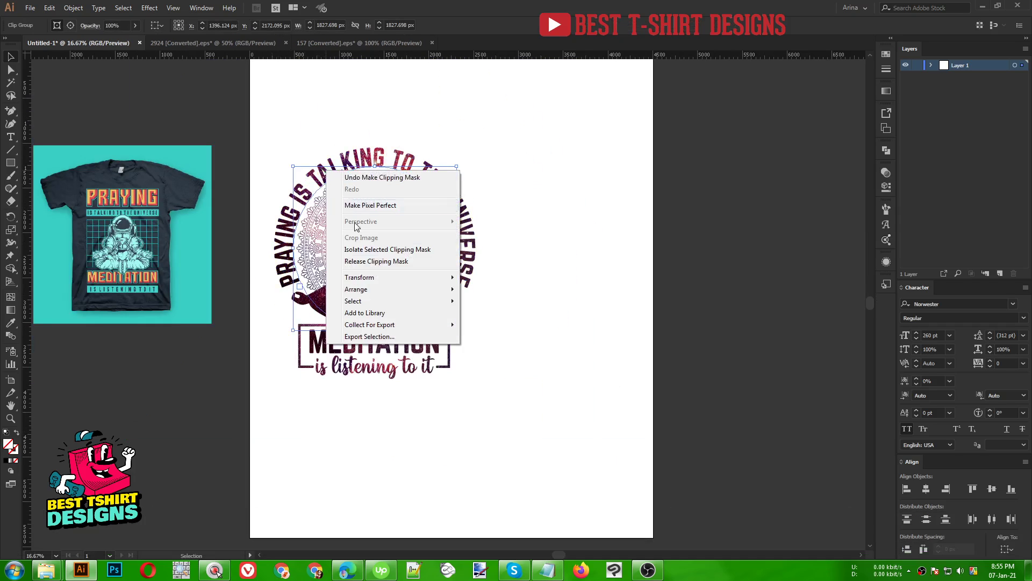
click(537, 263)
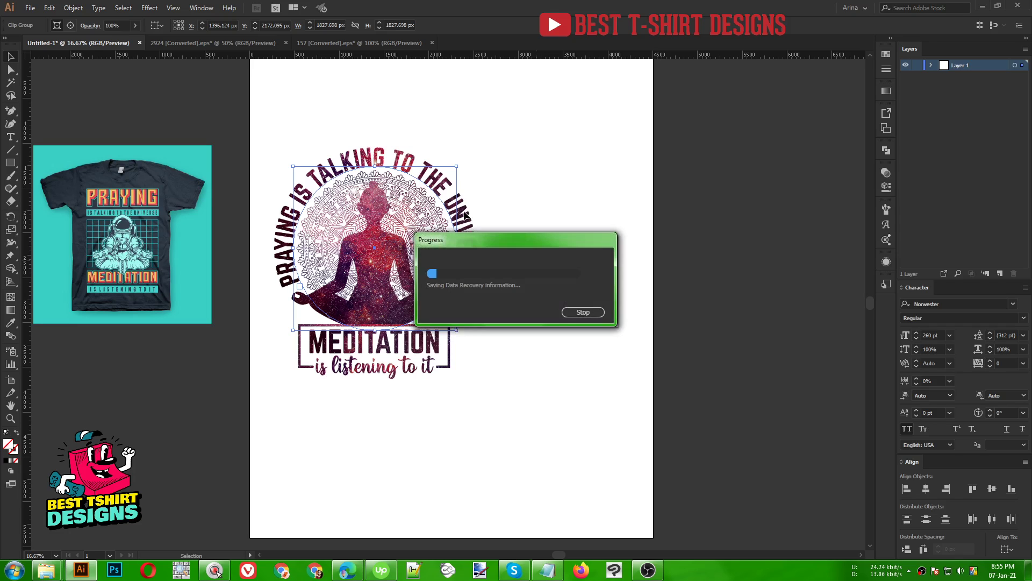
right_click(458, 213)
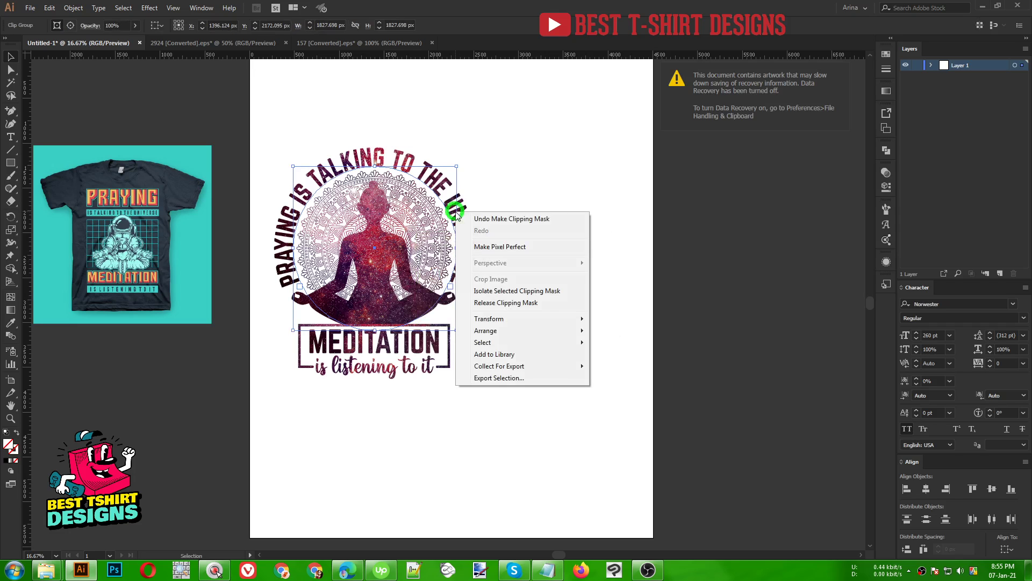
click(525, 179)
click(315, 145)
Expand the object and fill of all parts of the meditation design and group them together.
drag(266, 121, 530, 421)
click(71, 7)
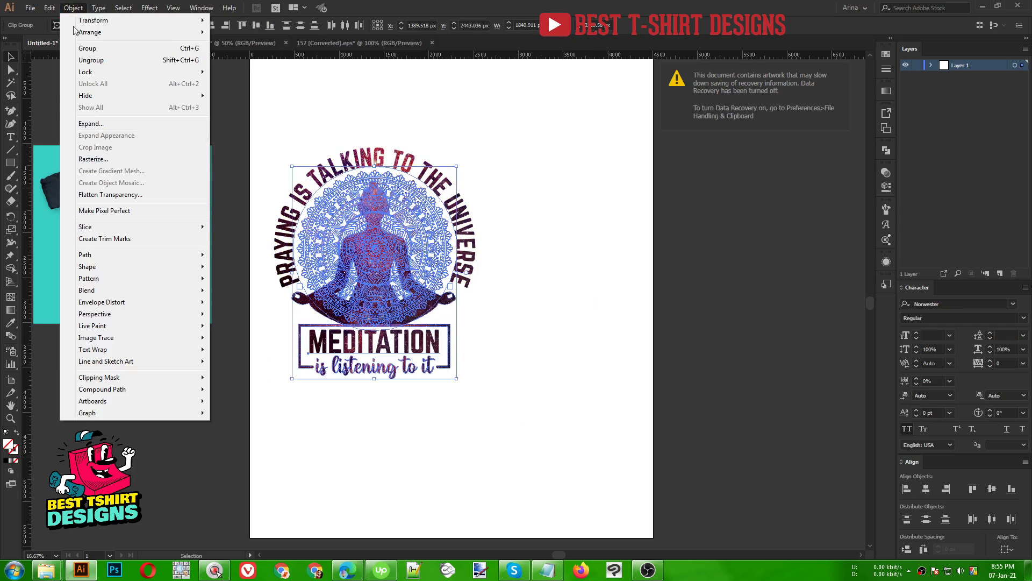
click(81, 125)
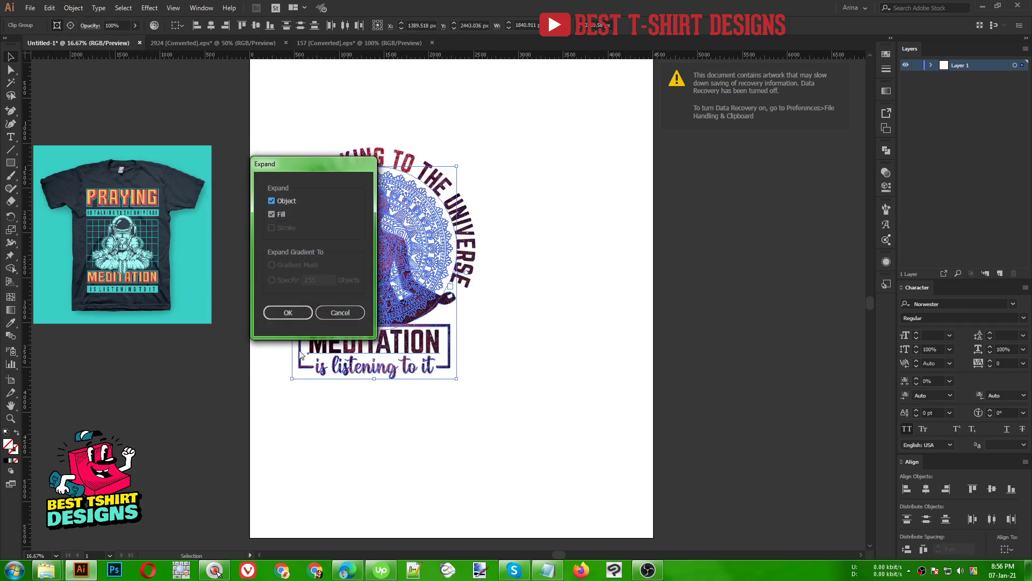
click(288, 310)
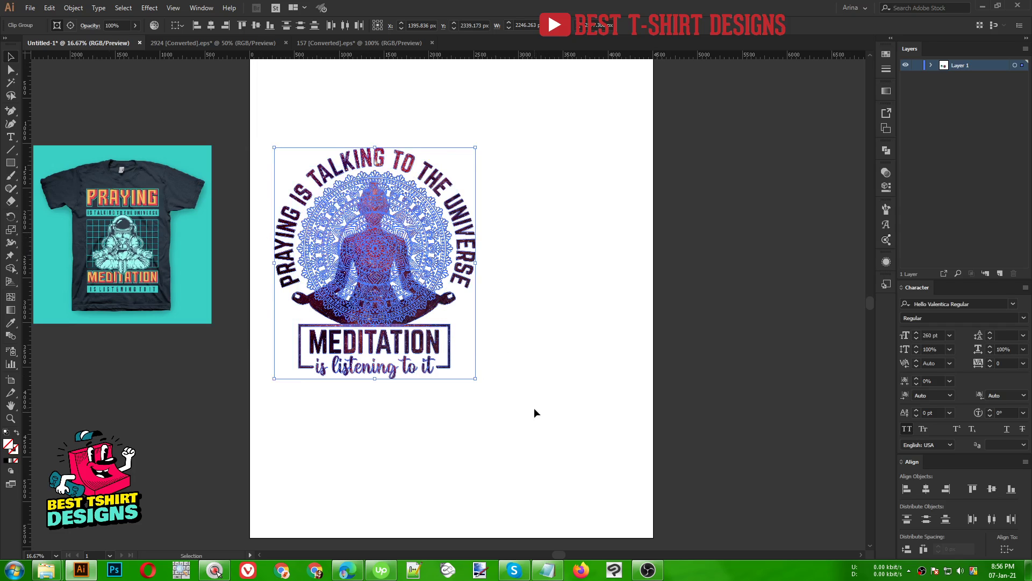
key(ctrl+g)
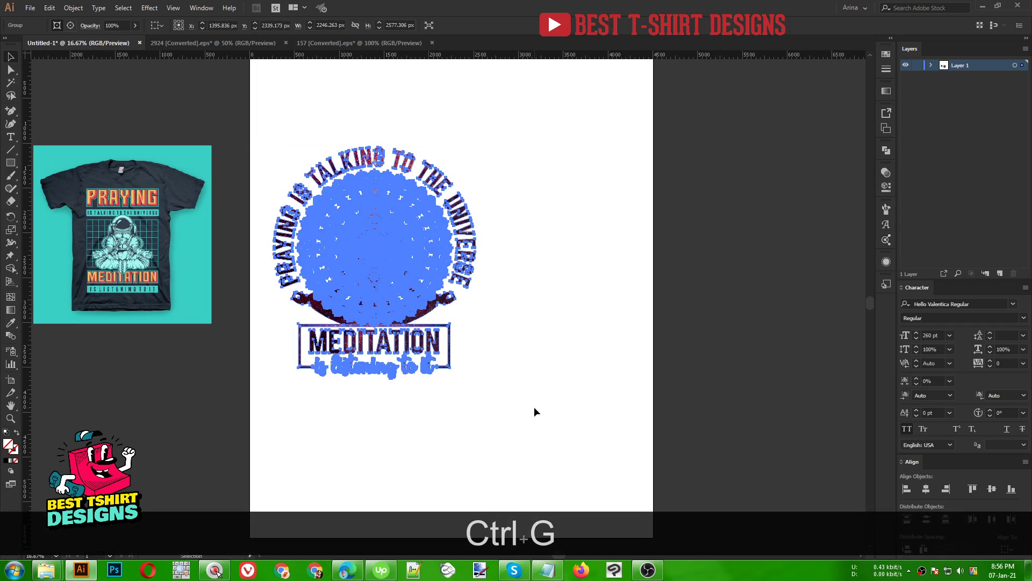
Centre the grouped design horizontally and vertically on the artboard and enlarge it proportionally from its centre to nearly the full artboard width.
scroll(396, 229, down, 1)
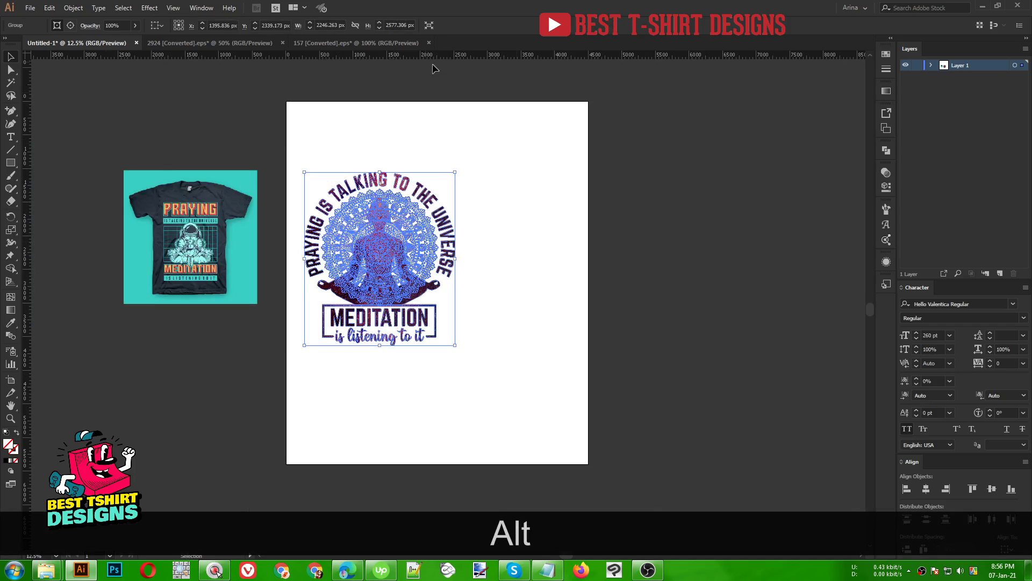
click(161, 25)
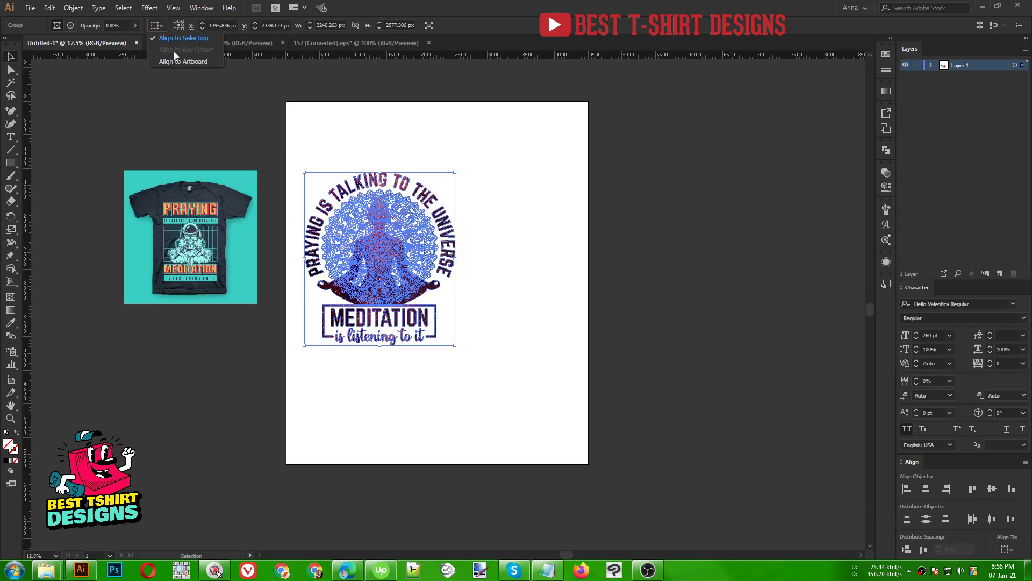
click(173, 50)
click(191, 25)
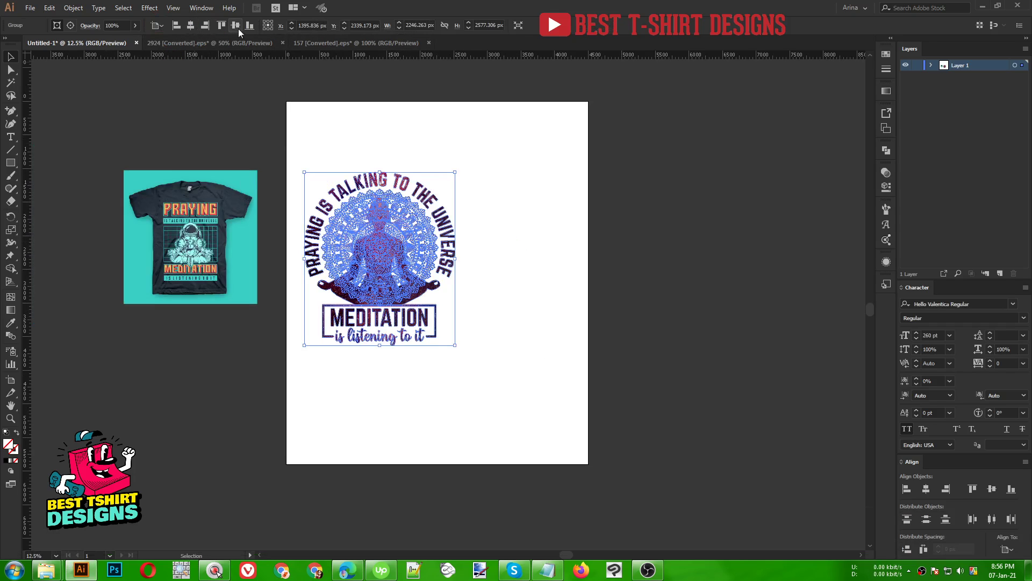
click(236, 25)
drag(436, 369, 460, 452)
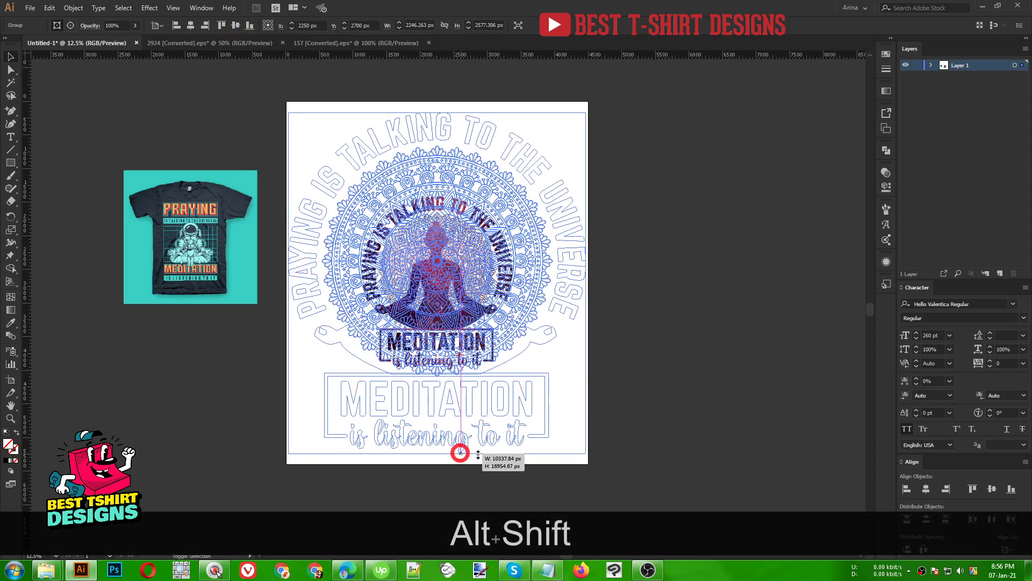
click(677, 365)
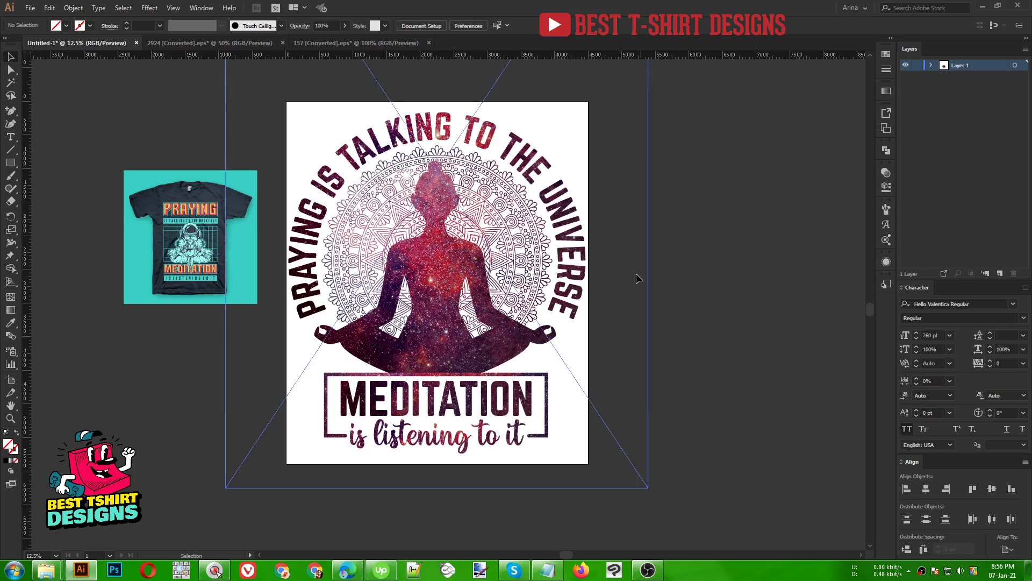
Delete the reference T-shirt image beside the artboard.
scroll(448, 217, up, 1)
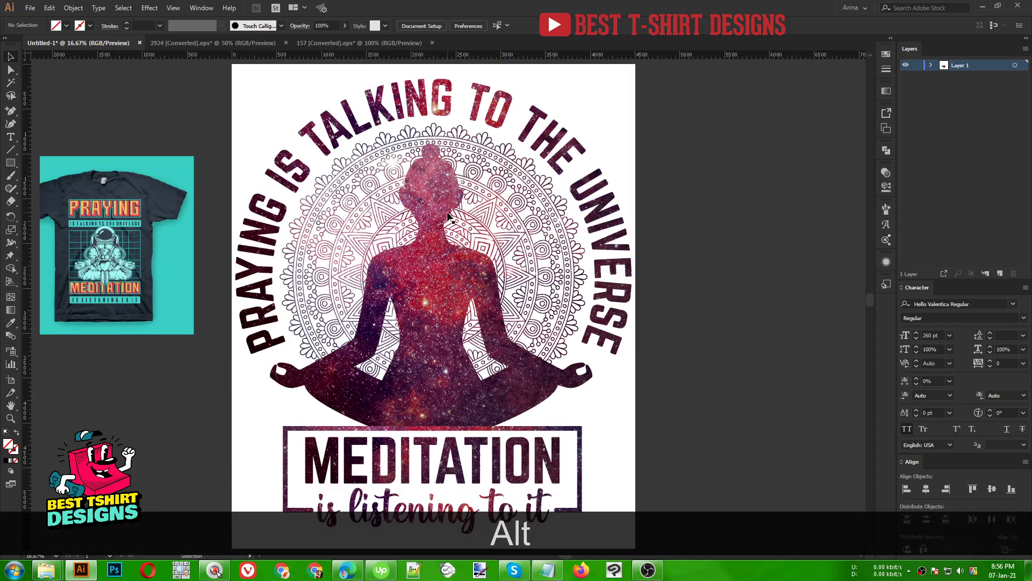
scroll(432, 225, down, 1)
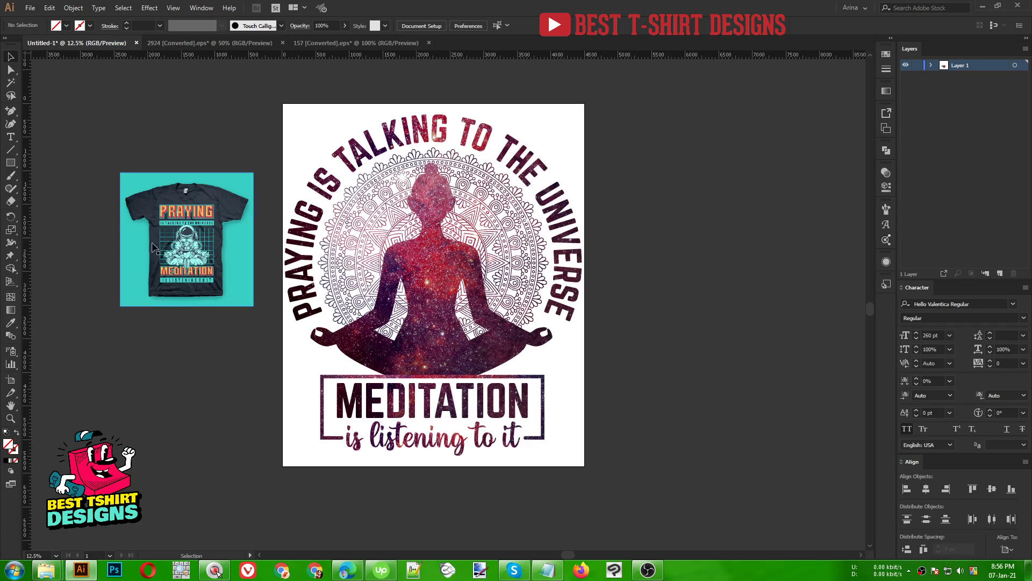
click(183, 221)
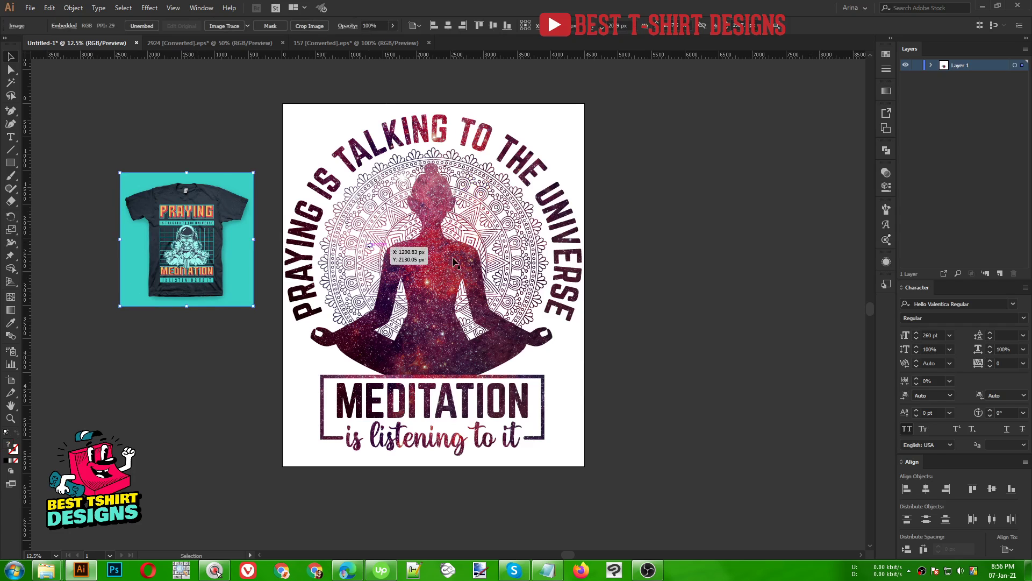
click(662, 324)
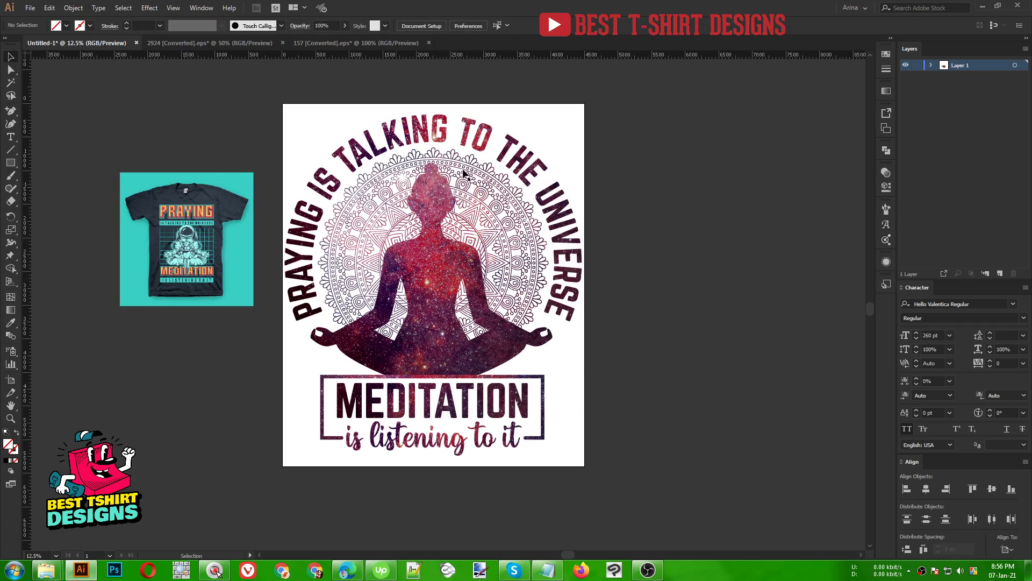
click(132, 265)
click(72, 379)
click(181, 288)
key(Delete)
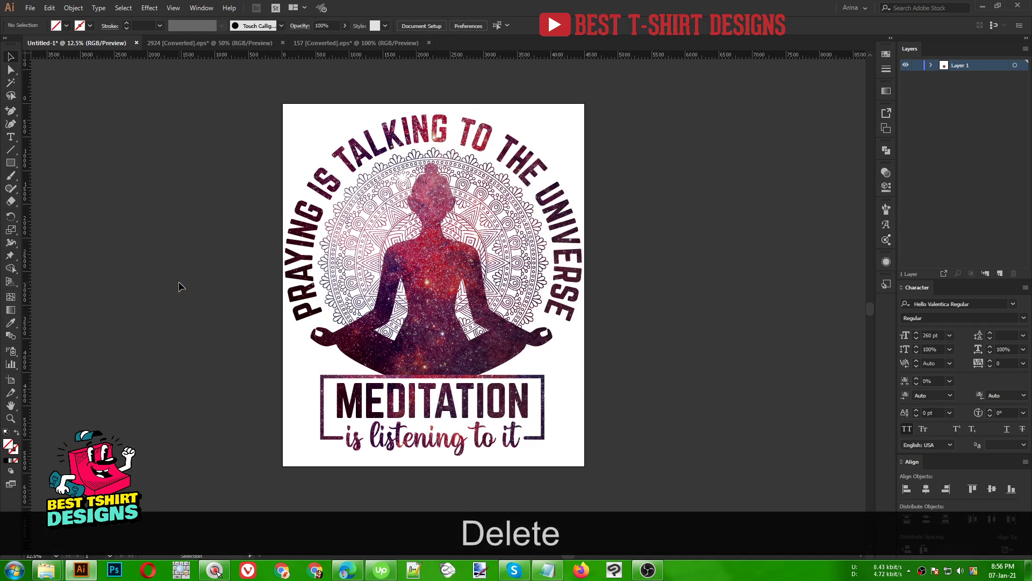